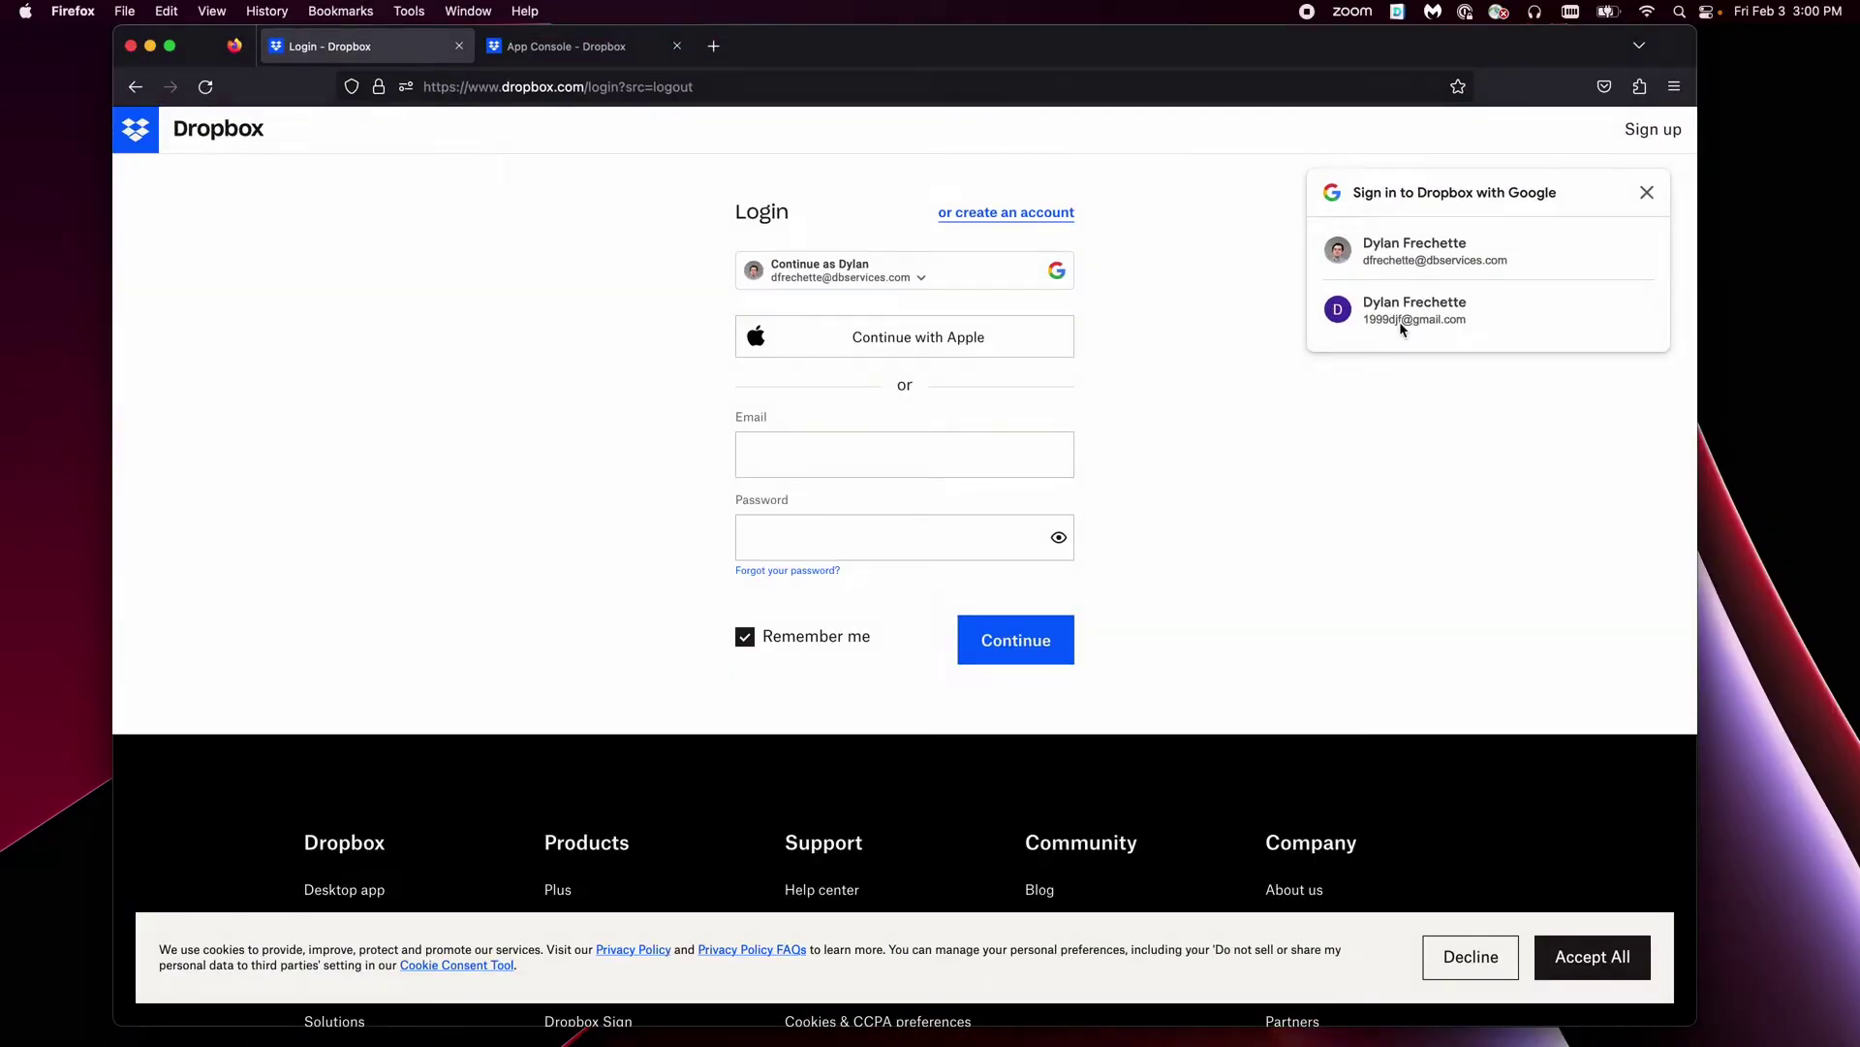
- Close the 'Sign in to Dropbox with Google' account chooser popup
click(1647, 193)
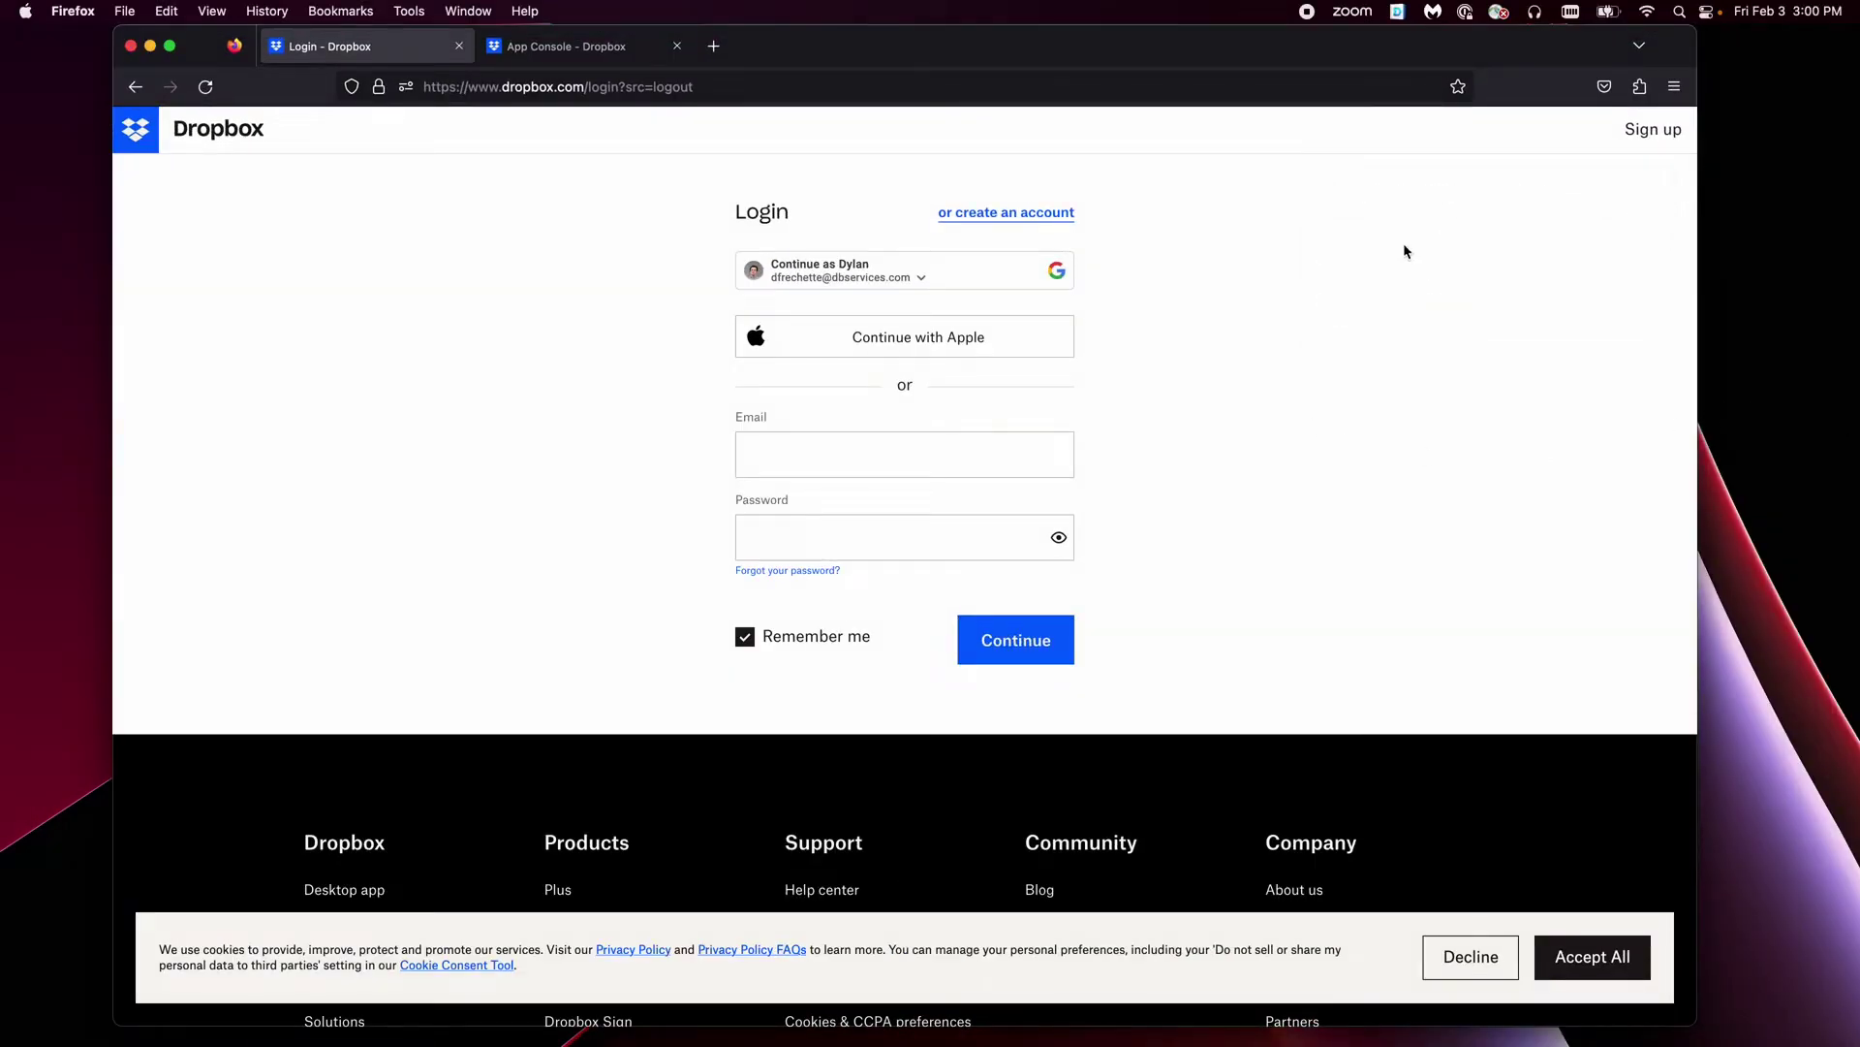
- Continue as the saved Google account, then switch to the App Console's My apps page
click(835, 267)
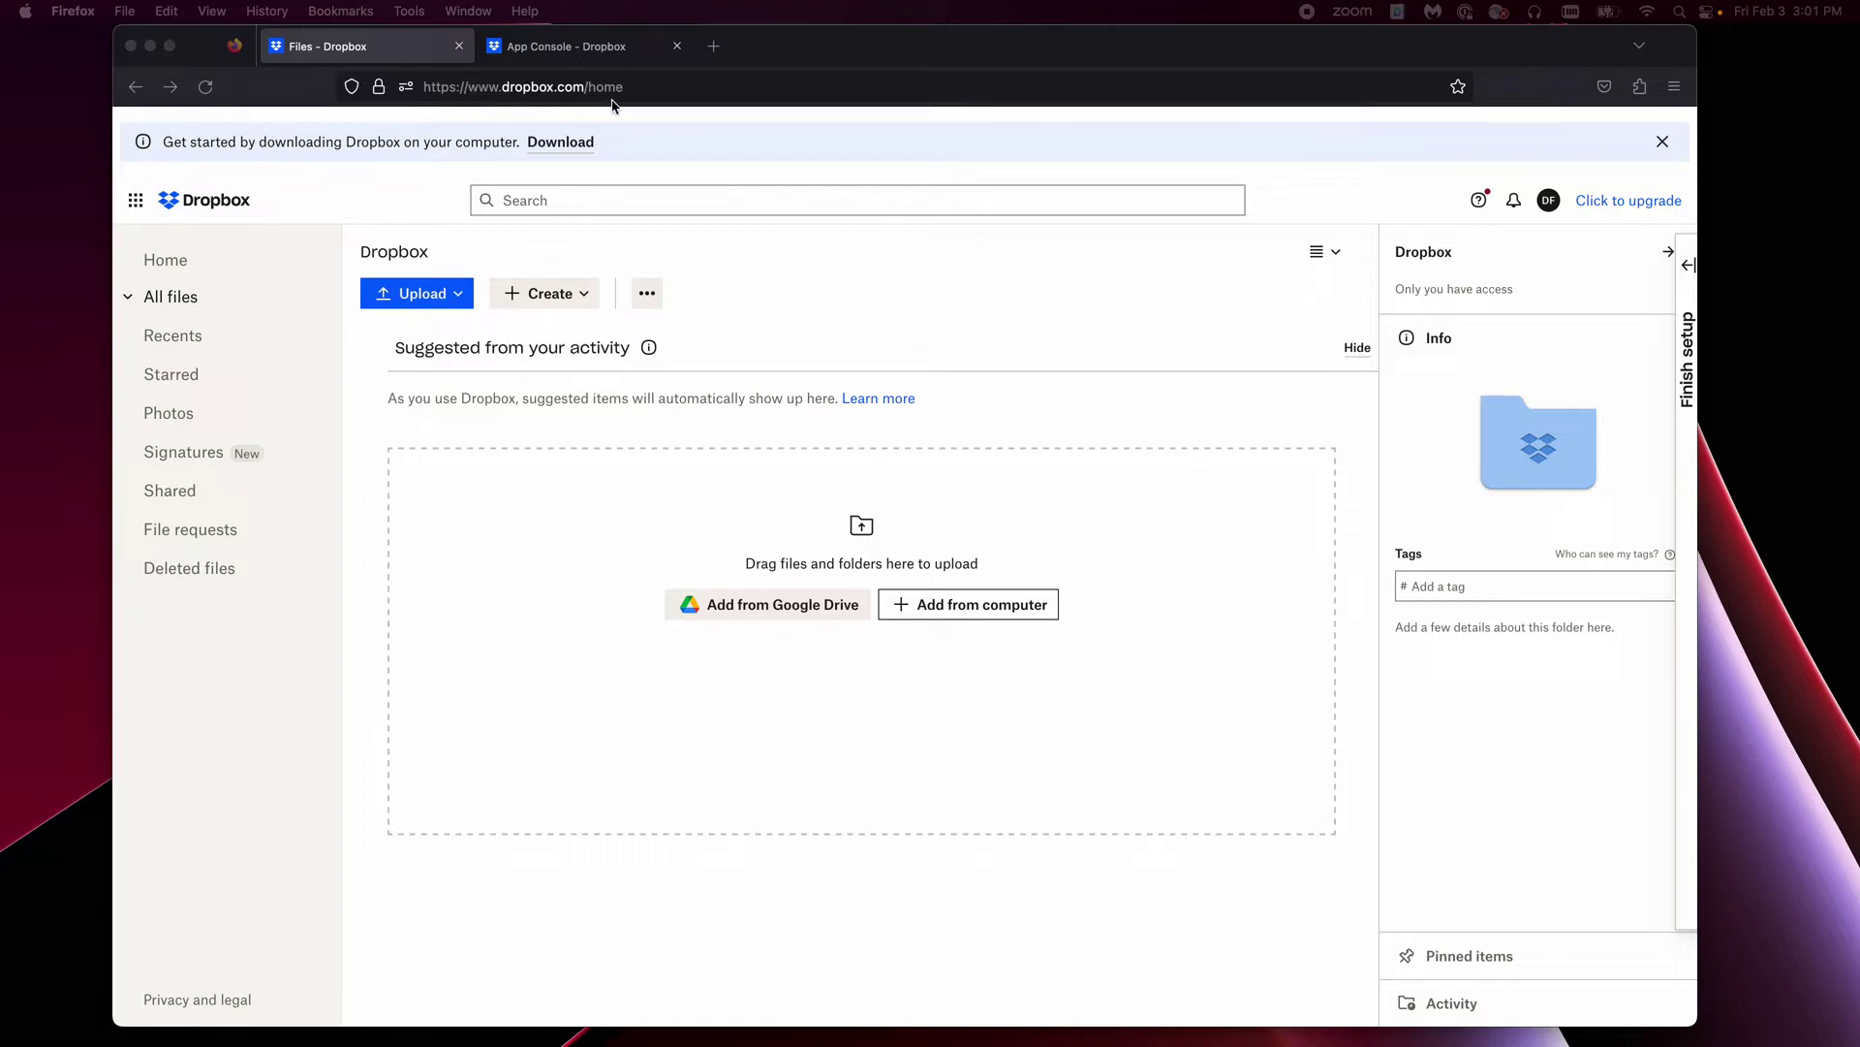
click(597, 51)
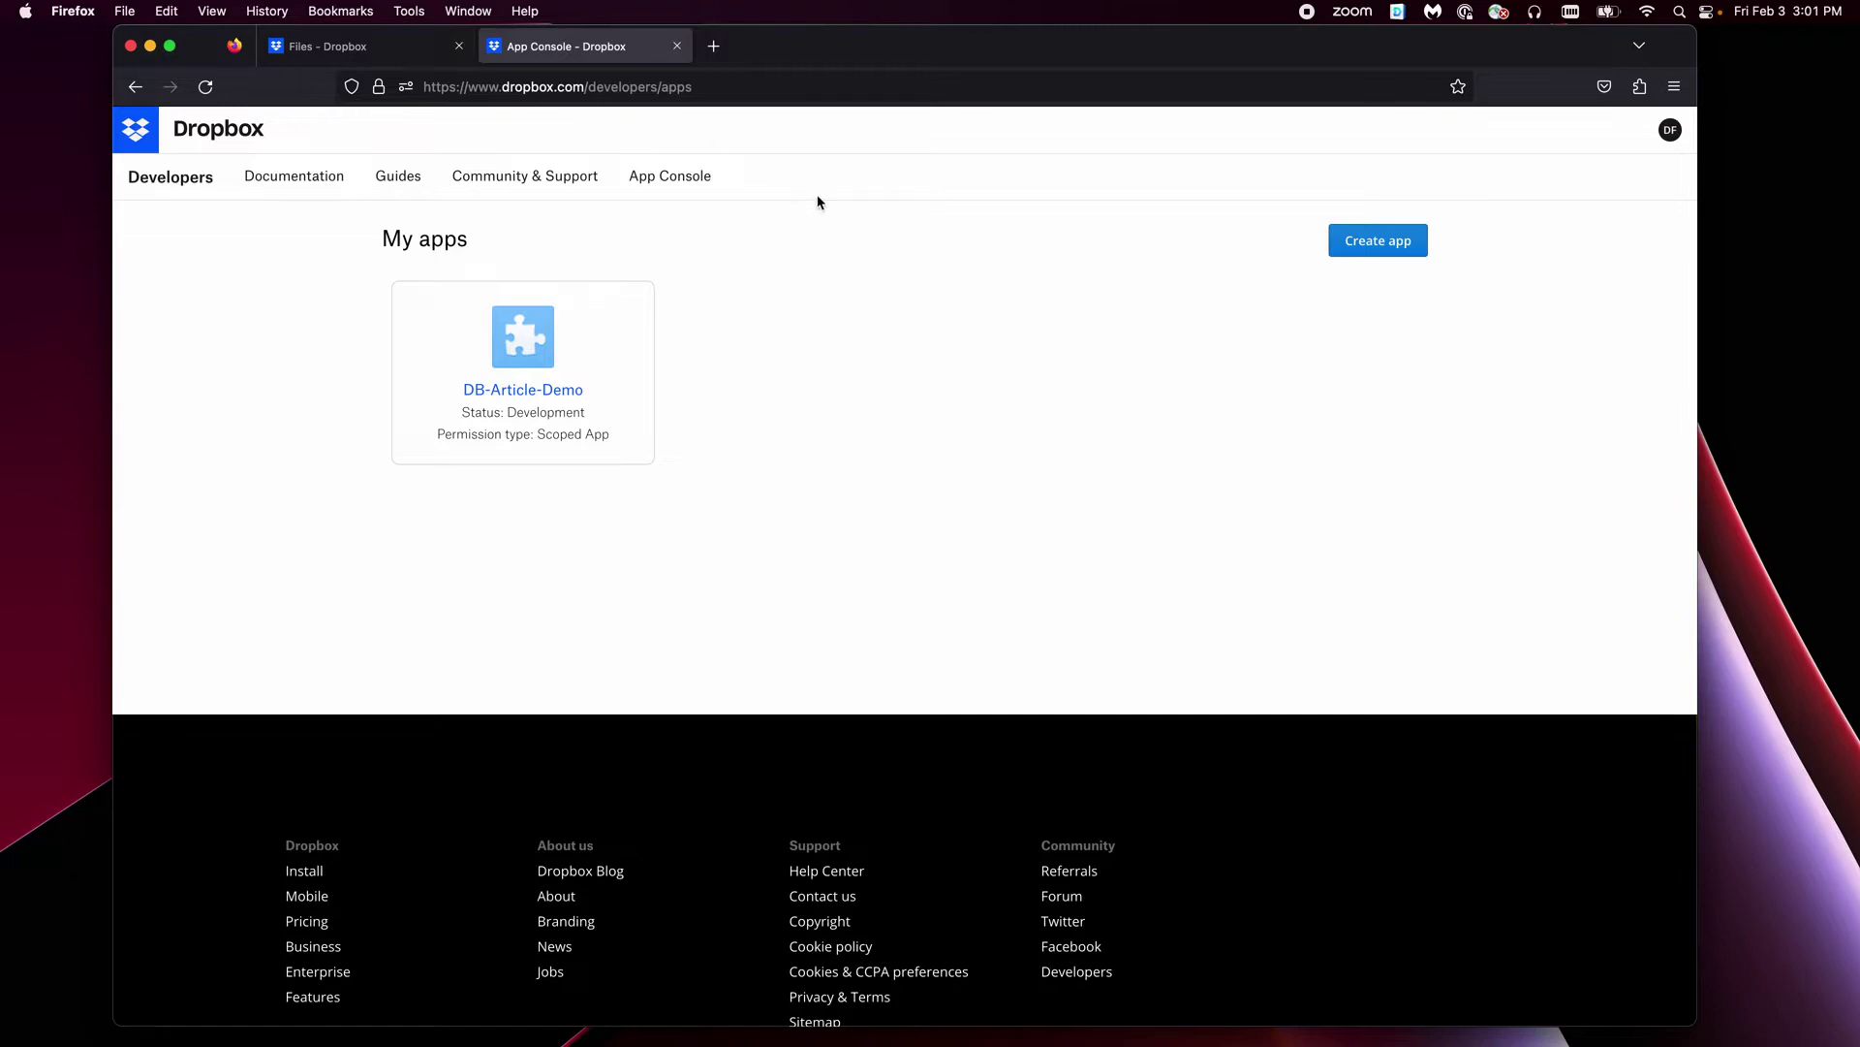
- Start a new Dropbox app with Scoped access and Full Dropbox access type
click(1370, 252)
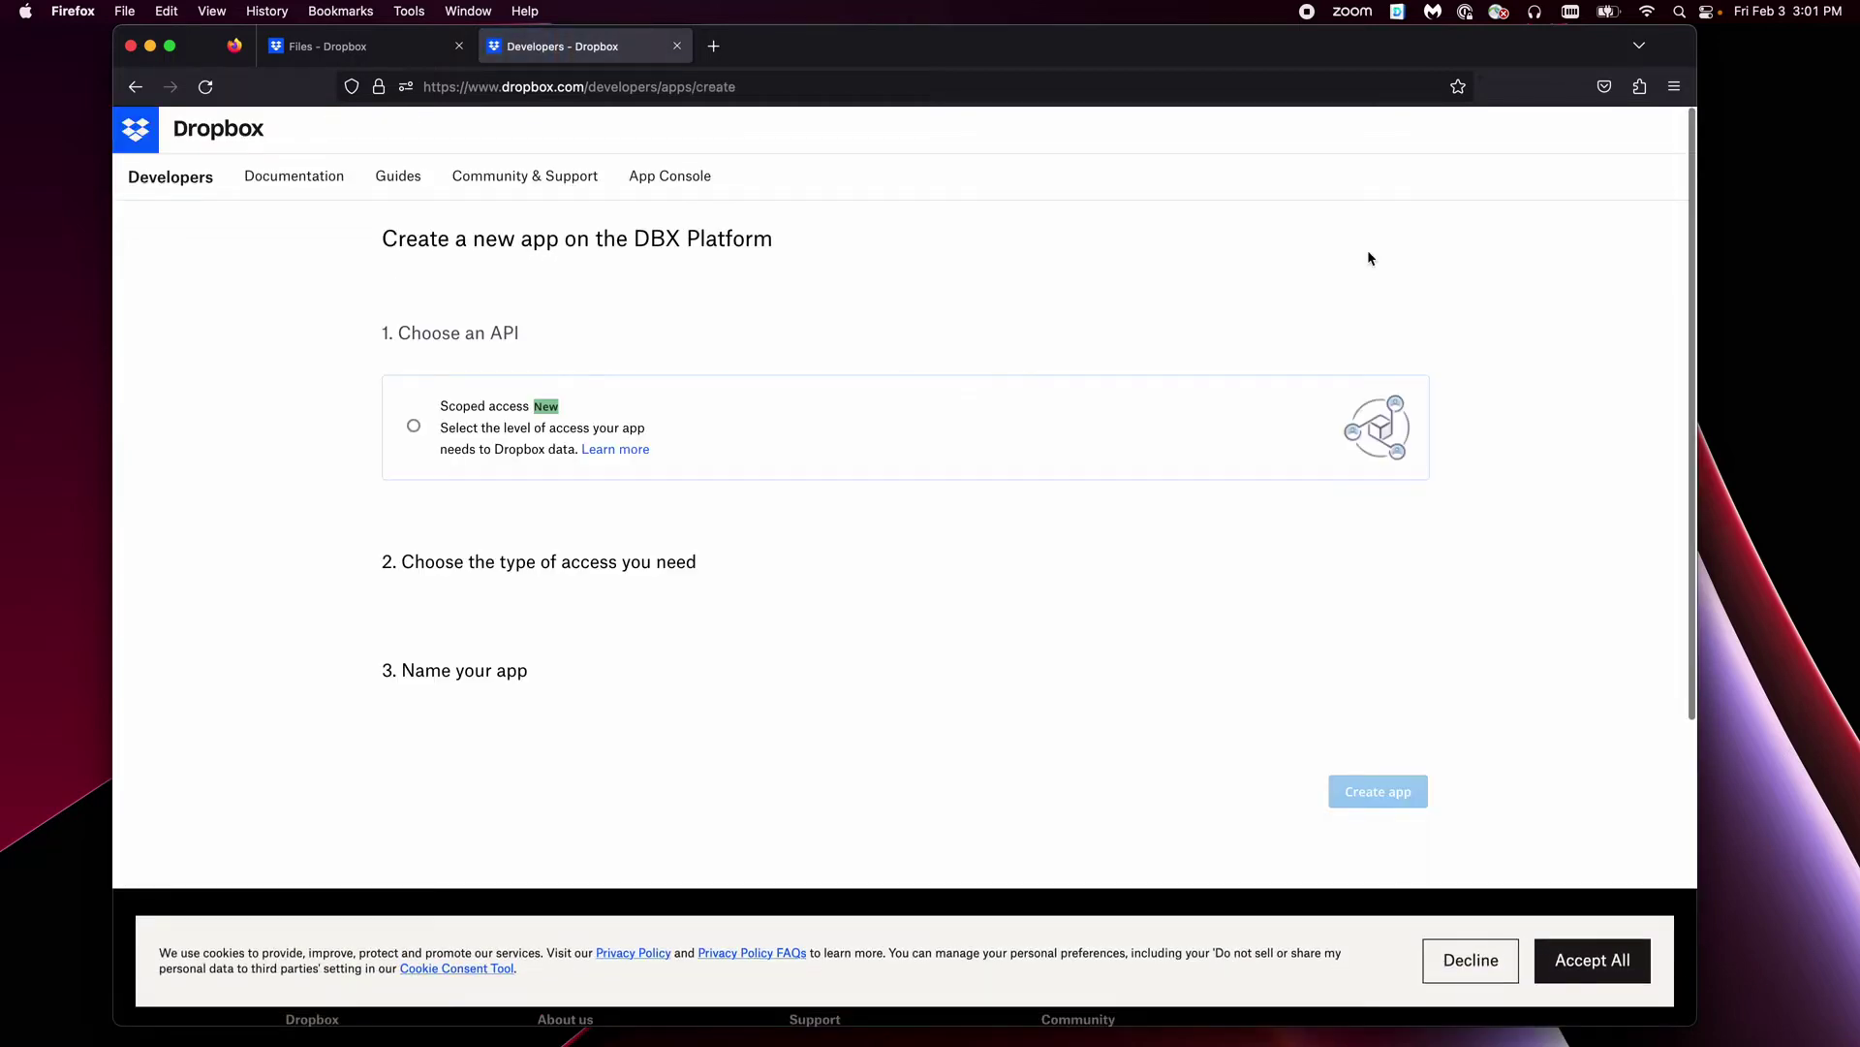
scroll(752, 527, down, 1)
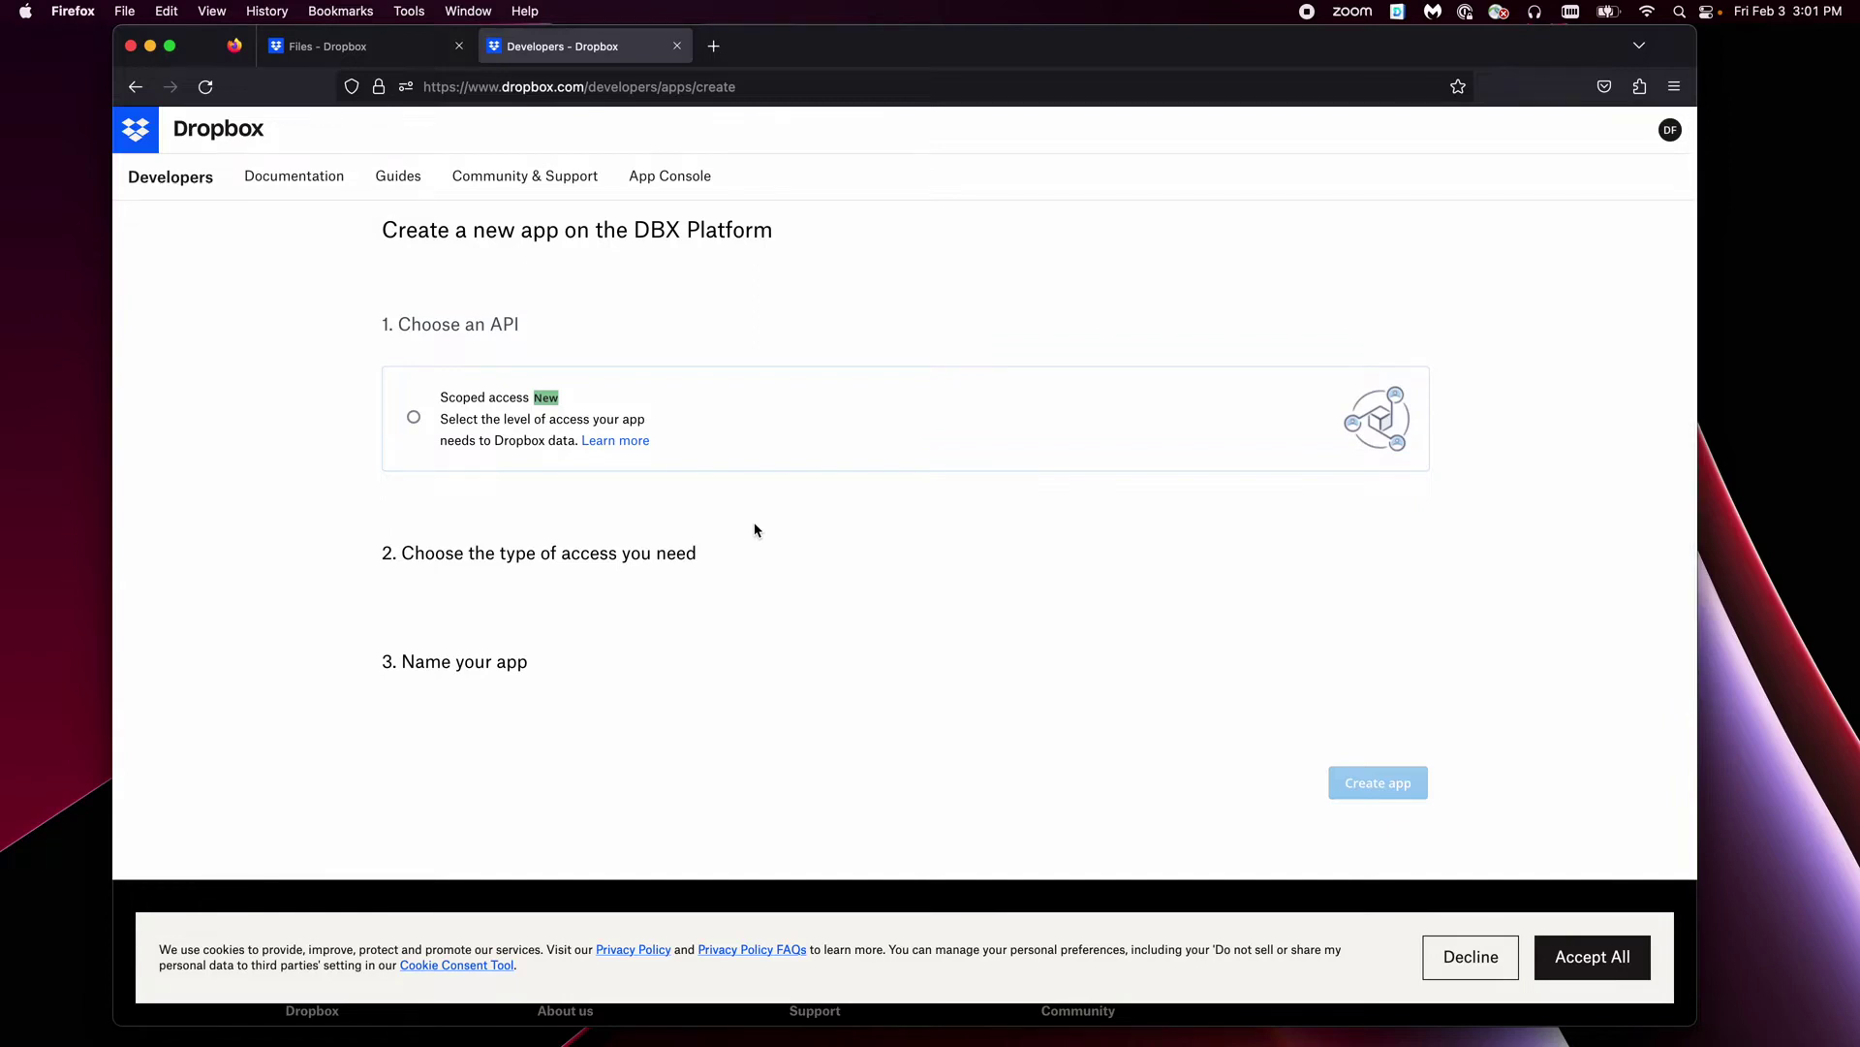
click(774, 440)
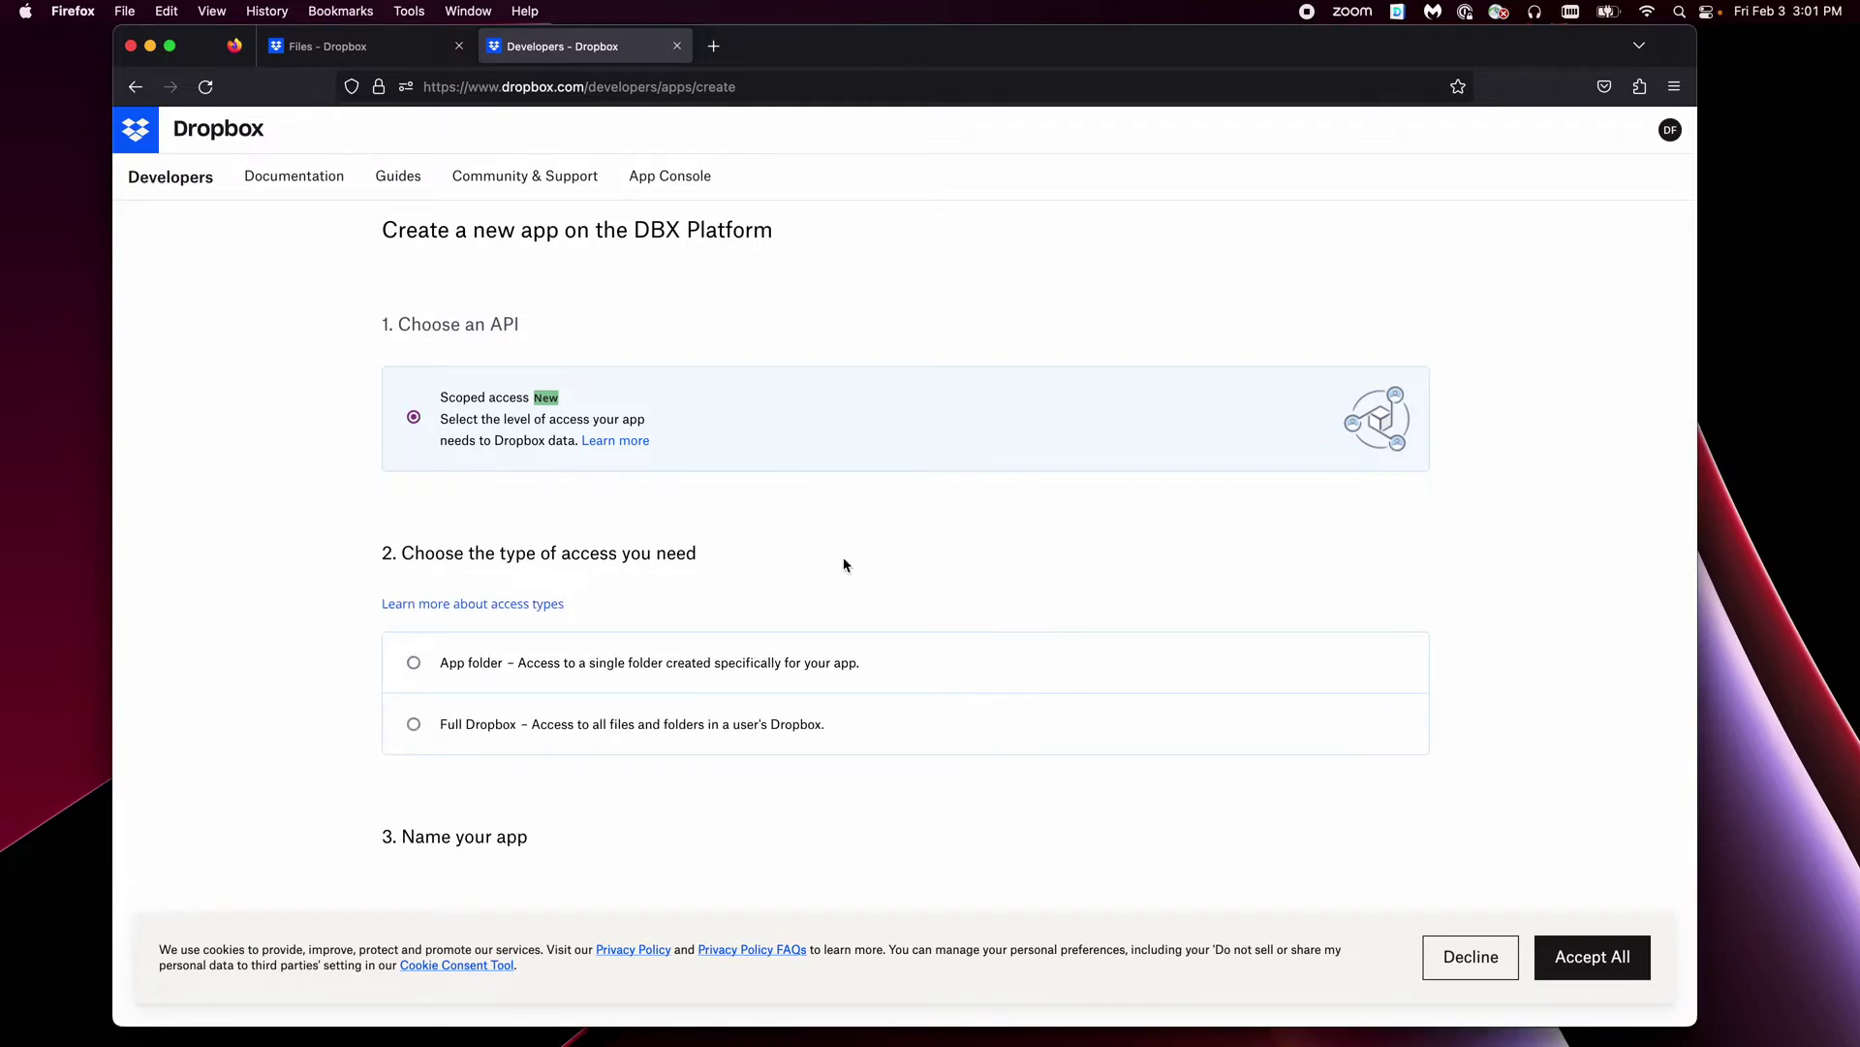
scroll(844, 567, down, 2)
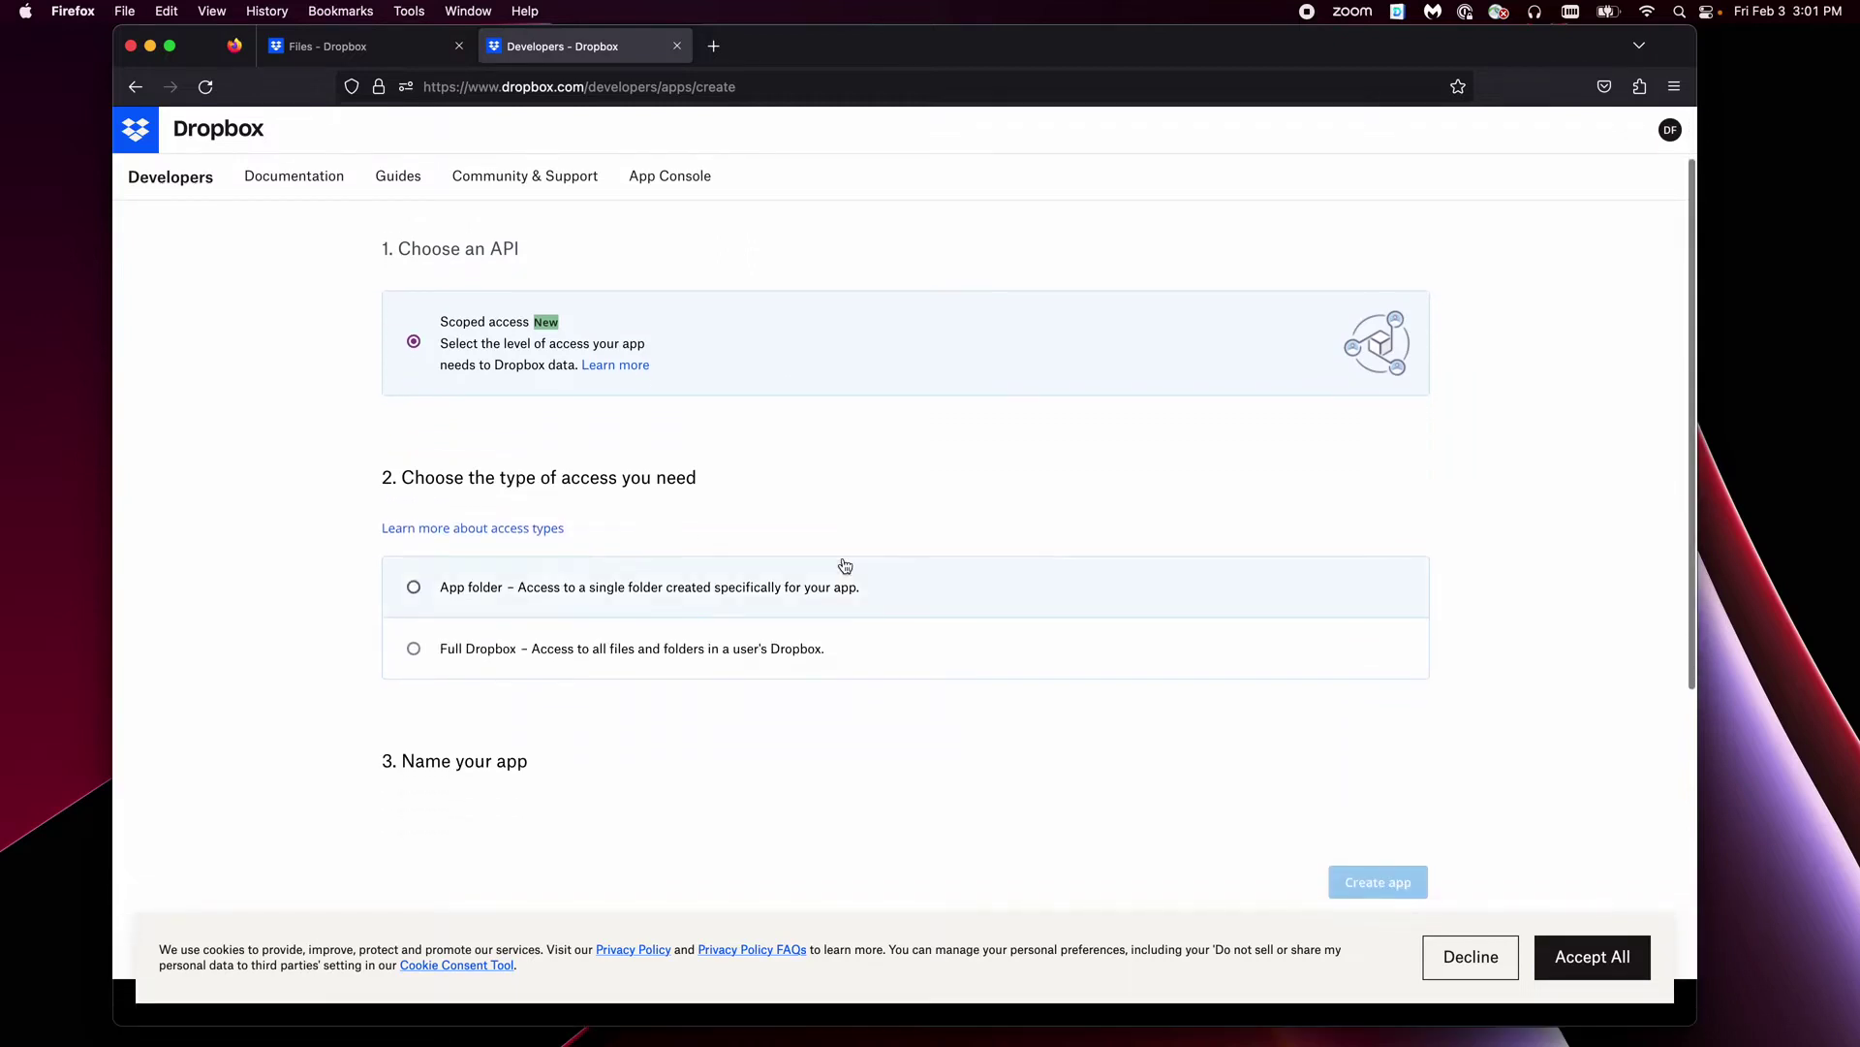
click(953, 648)
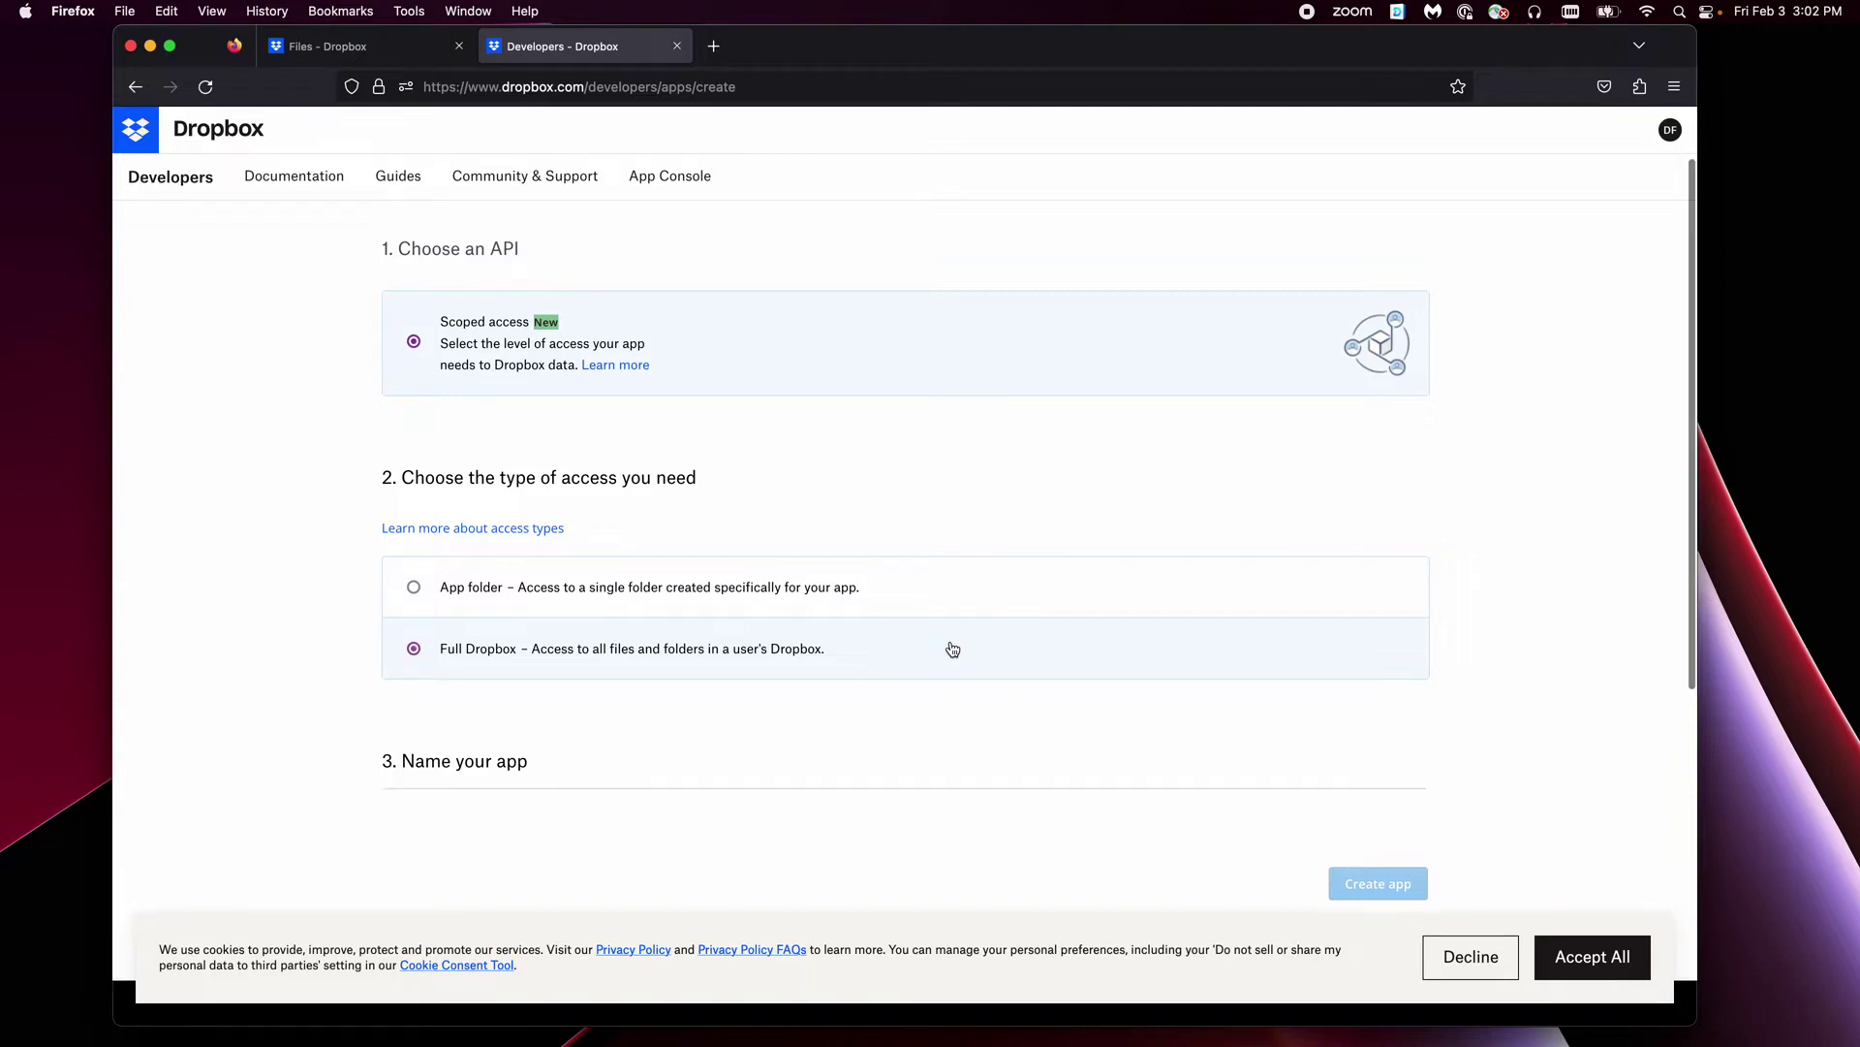
scroll(1009, 706, down, 1)
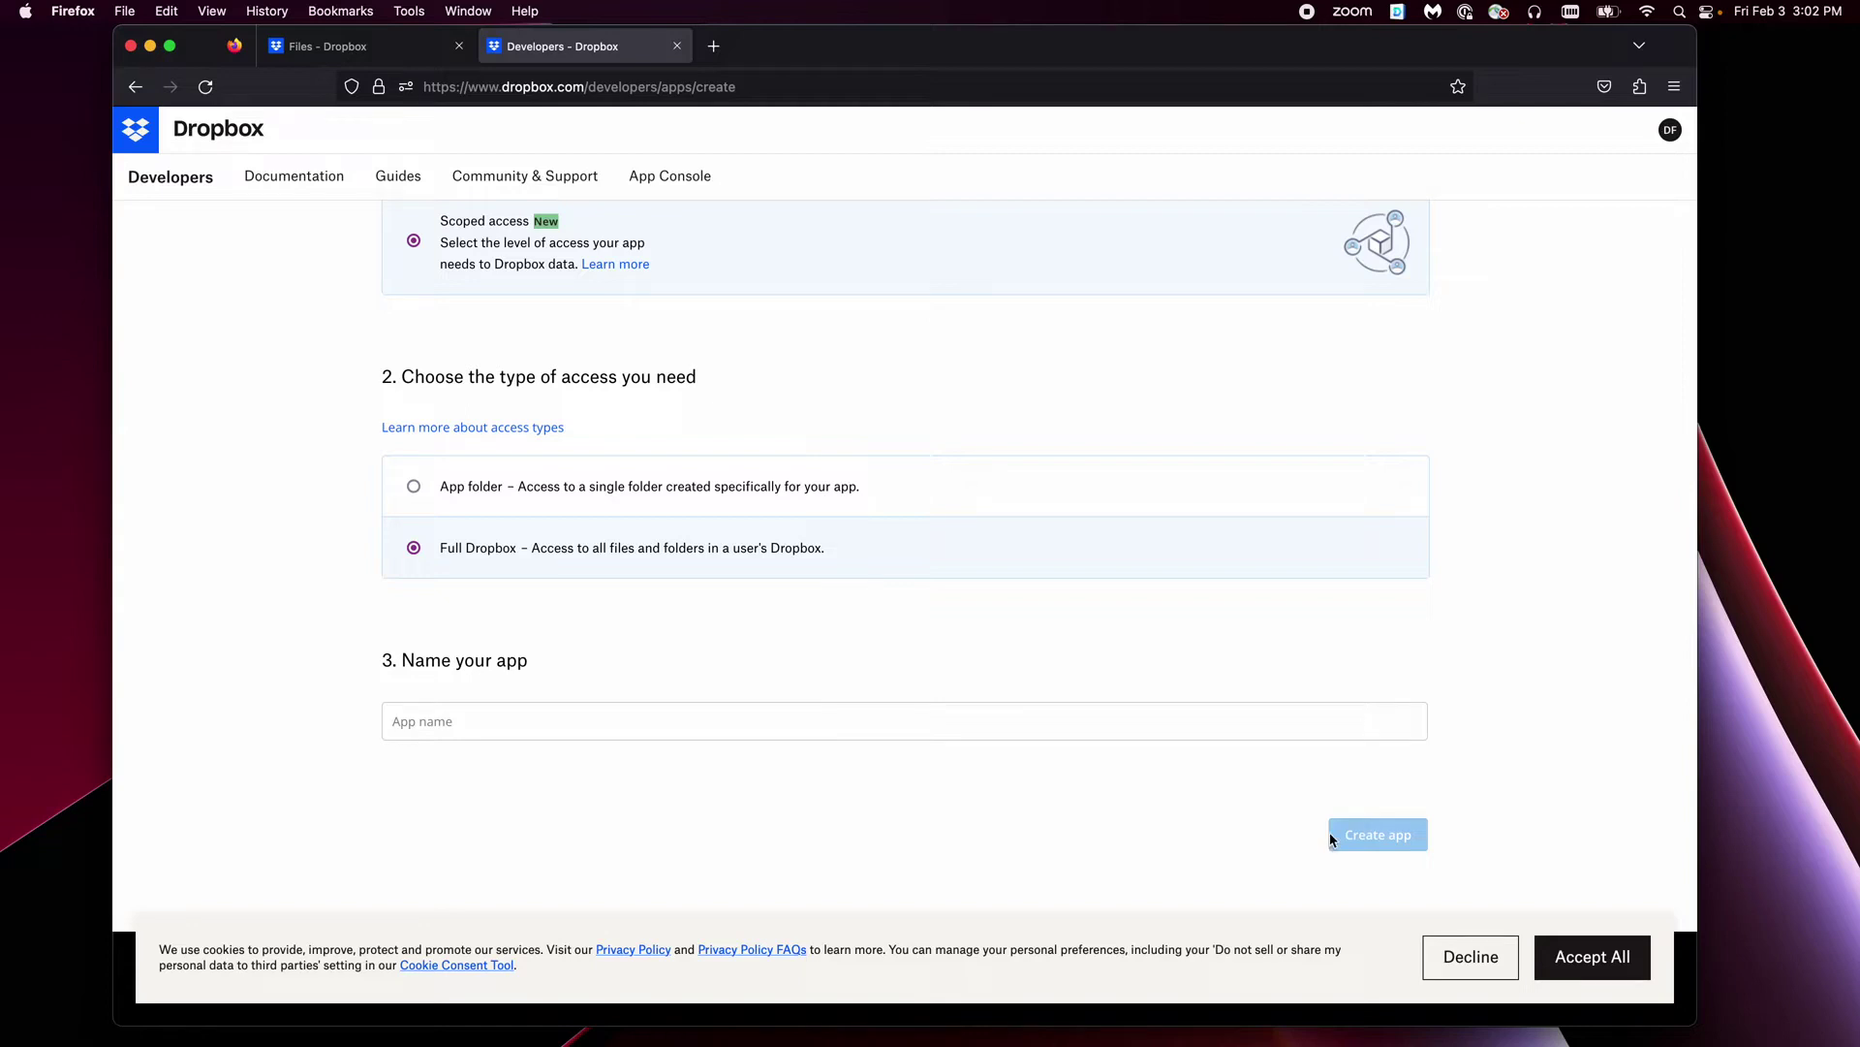
- Return to My apps and open DB-Article-Demo's Settings, scrolling through to the Redirect URIs
click(703, 190)
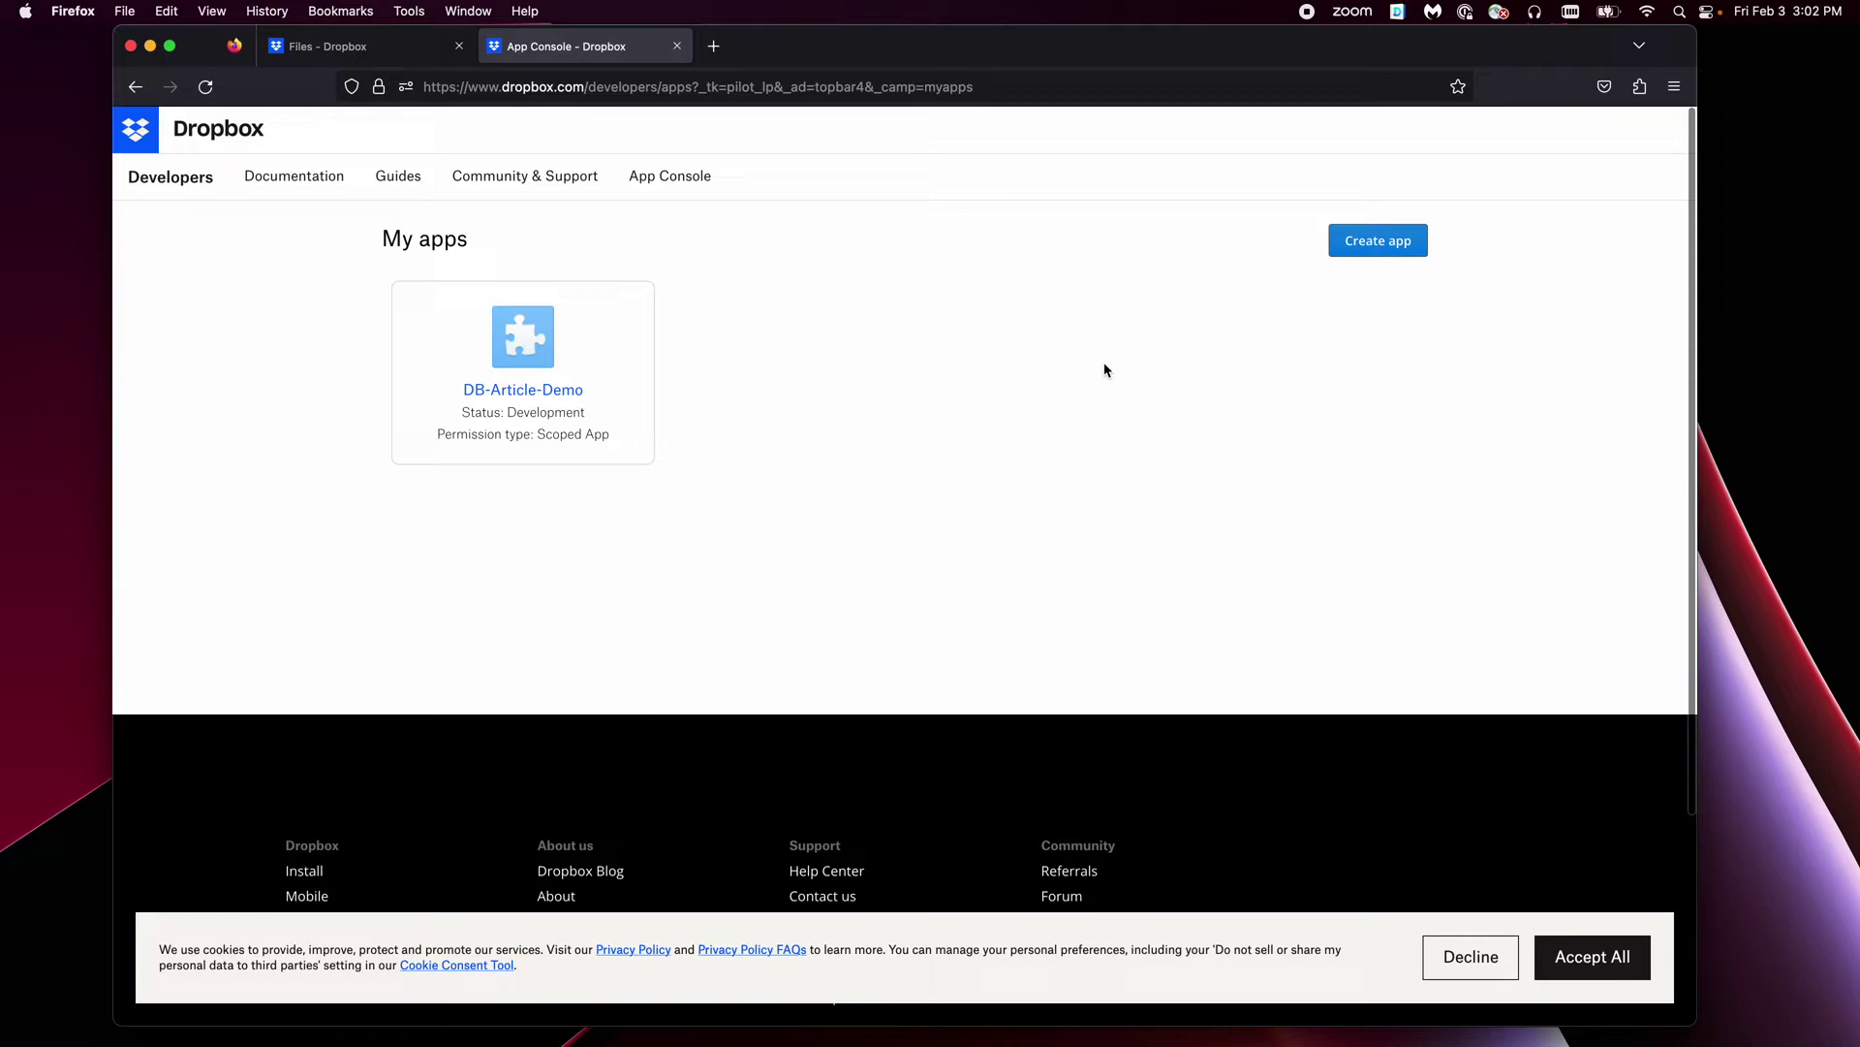
click(513, 398)
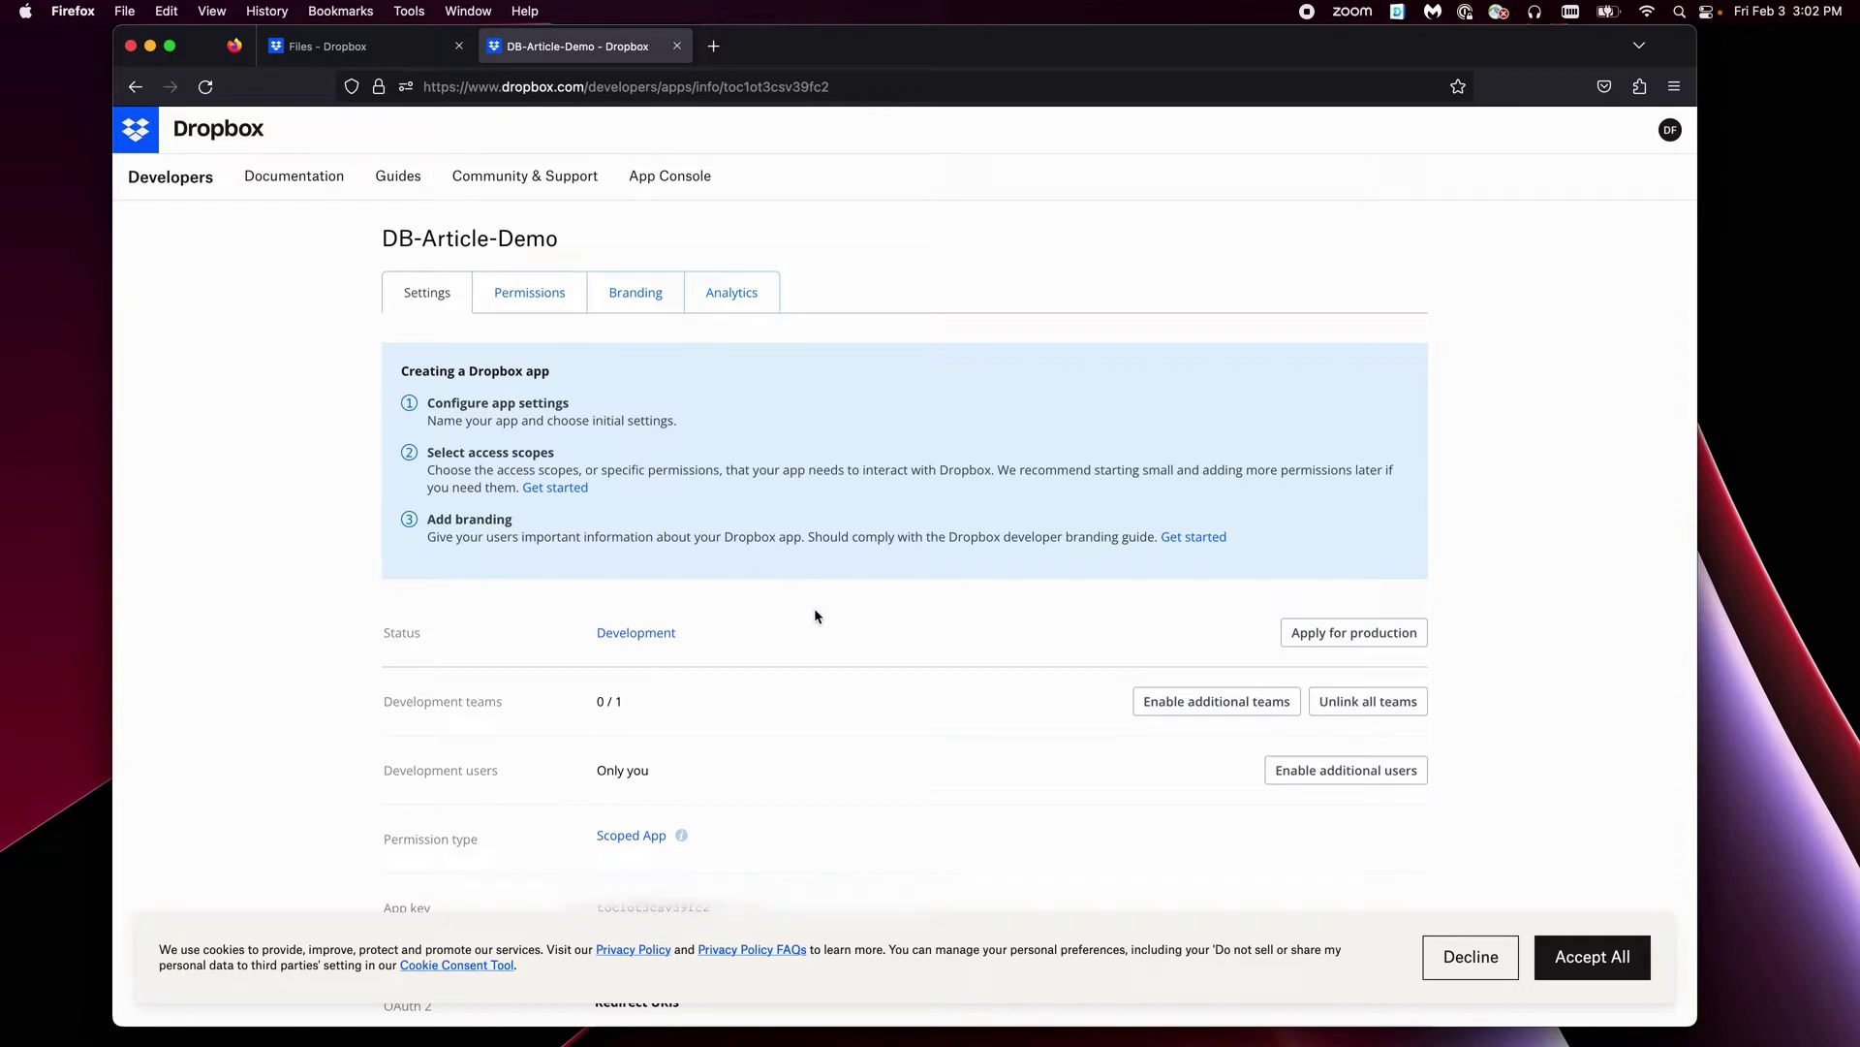
scroll(814, 612, down, 3)
scroll(815, 613, down, 2)
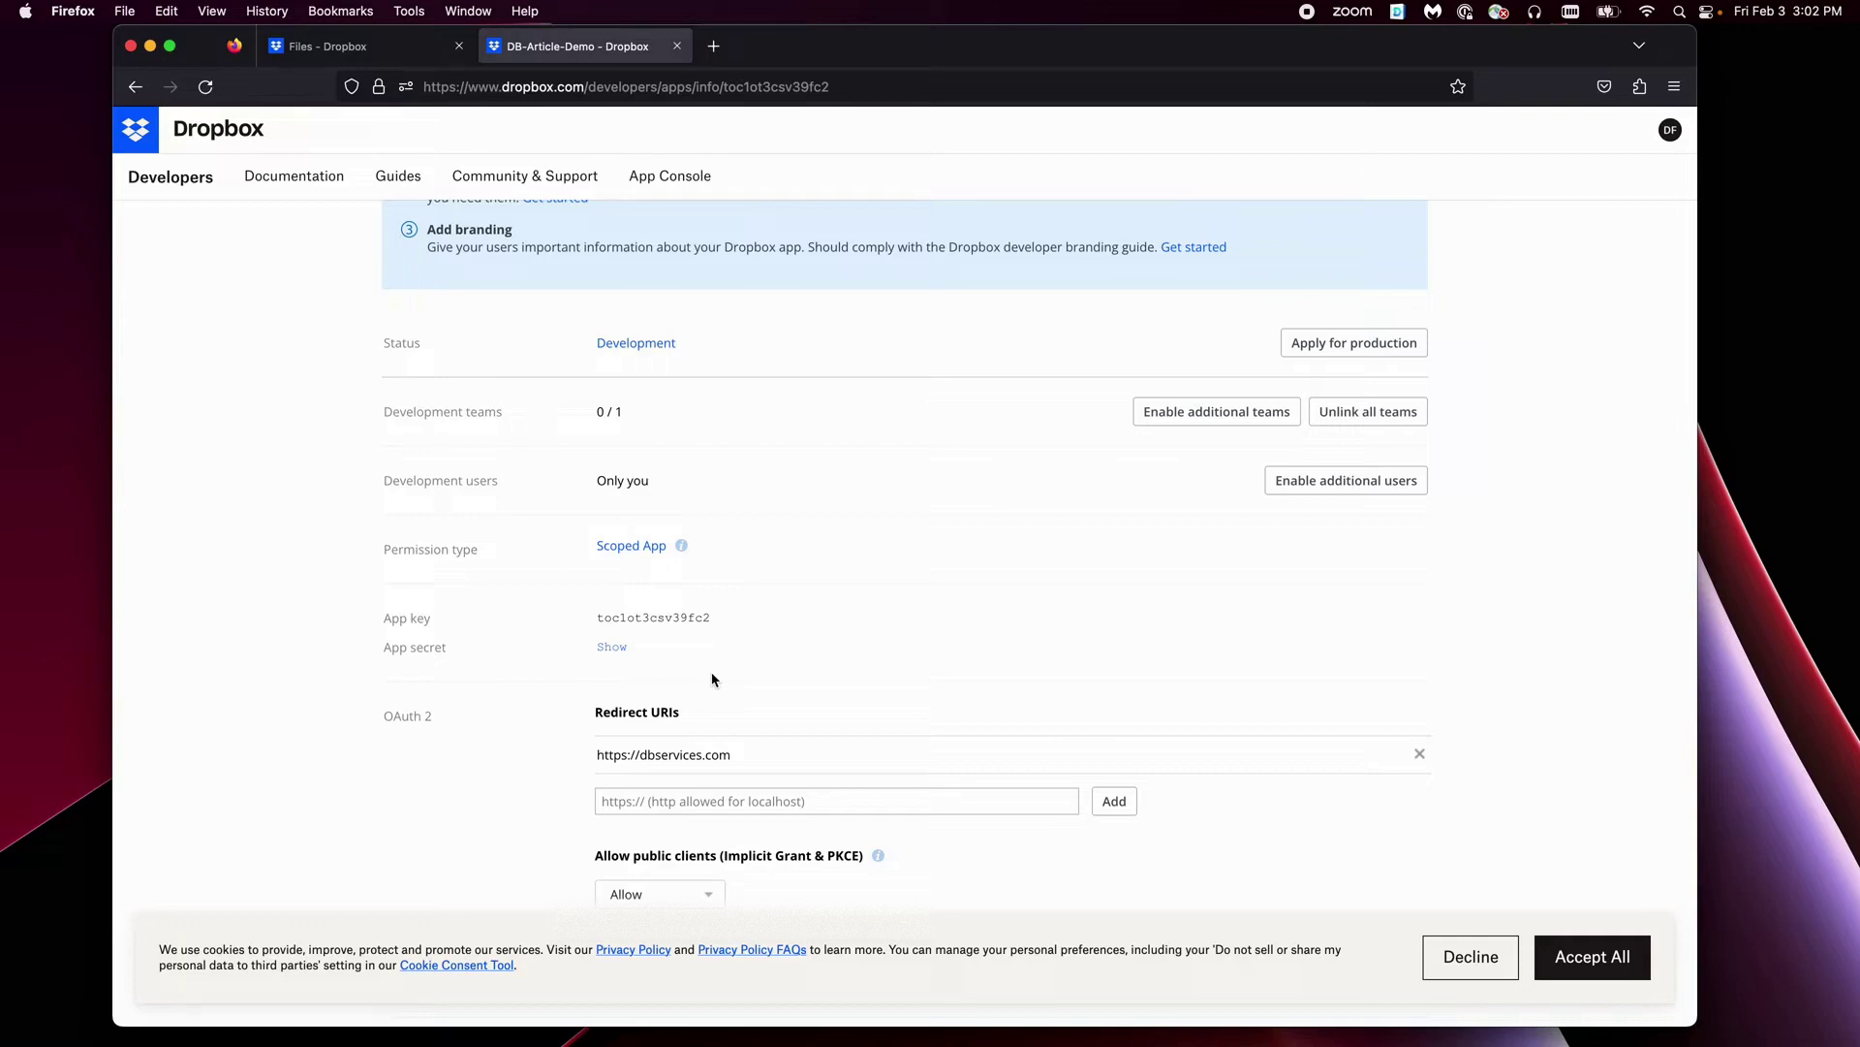
scroll(712, 724, down, 2)
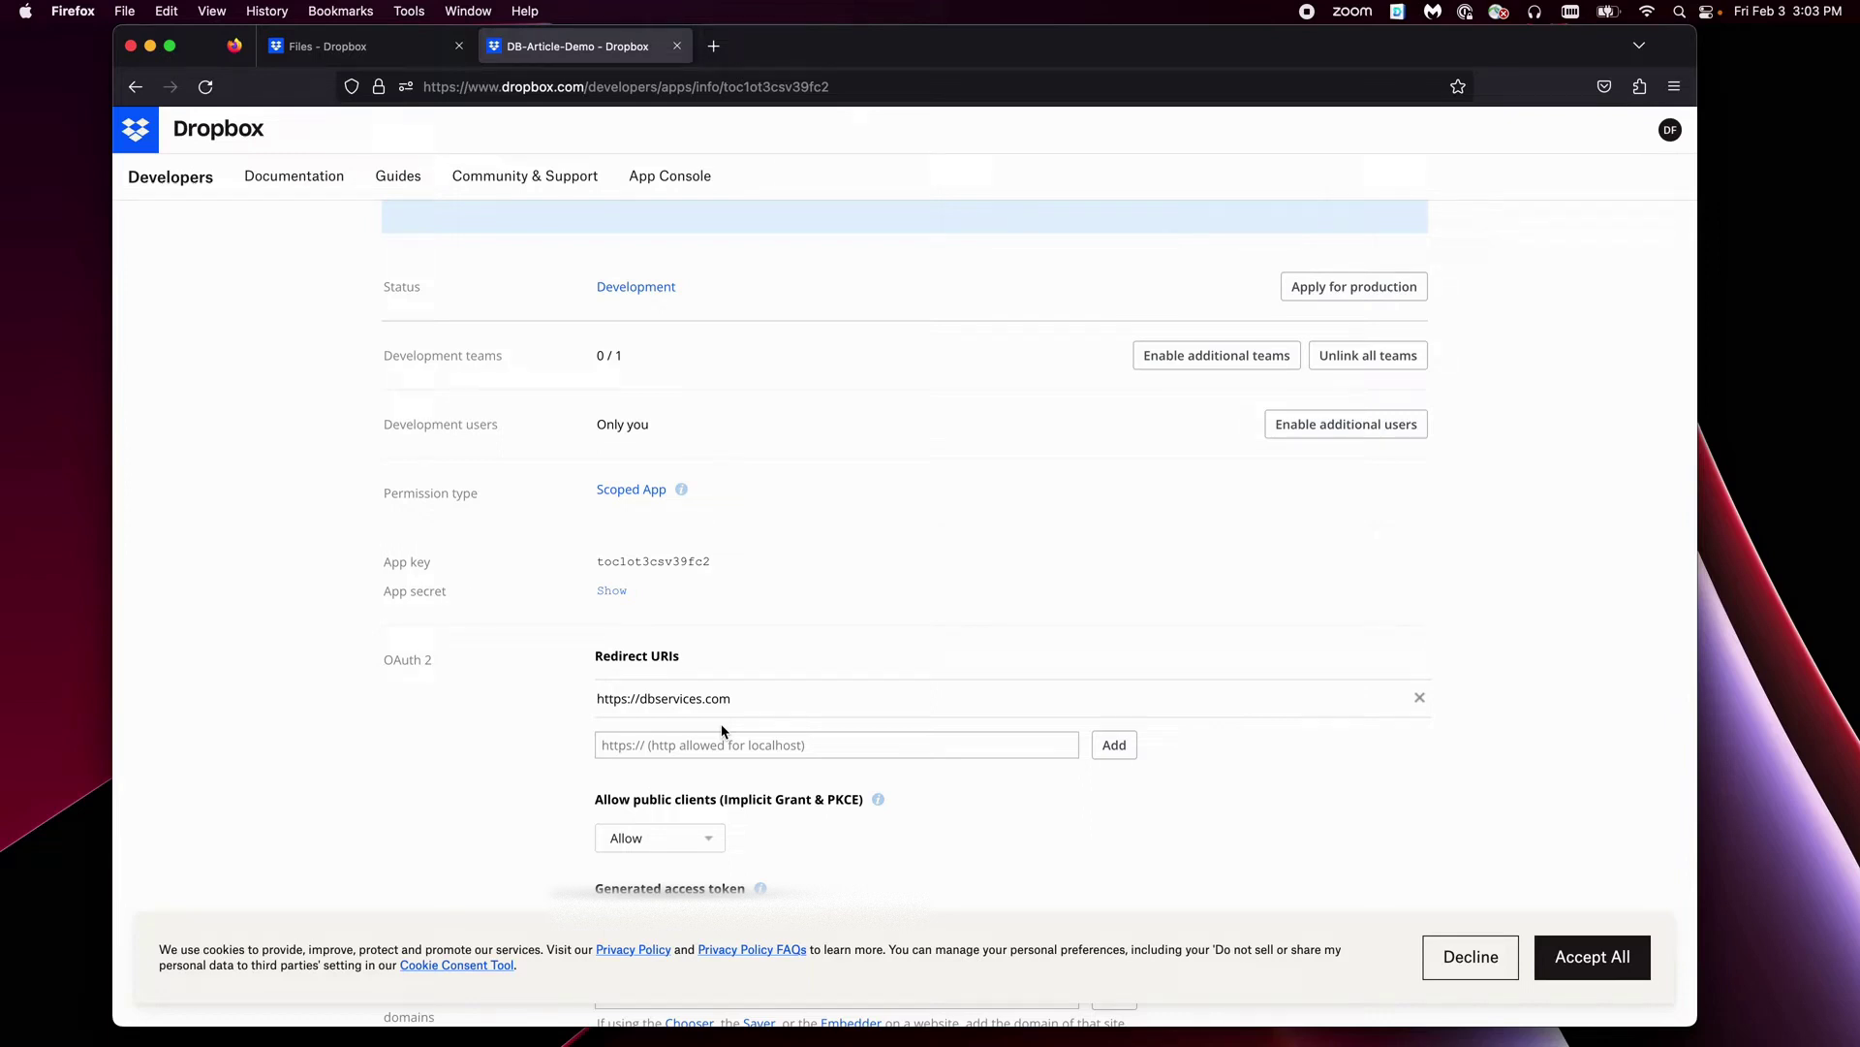
scroll(533, 456, up, 4)
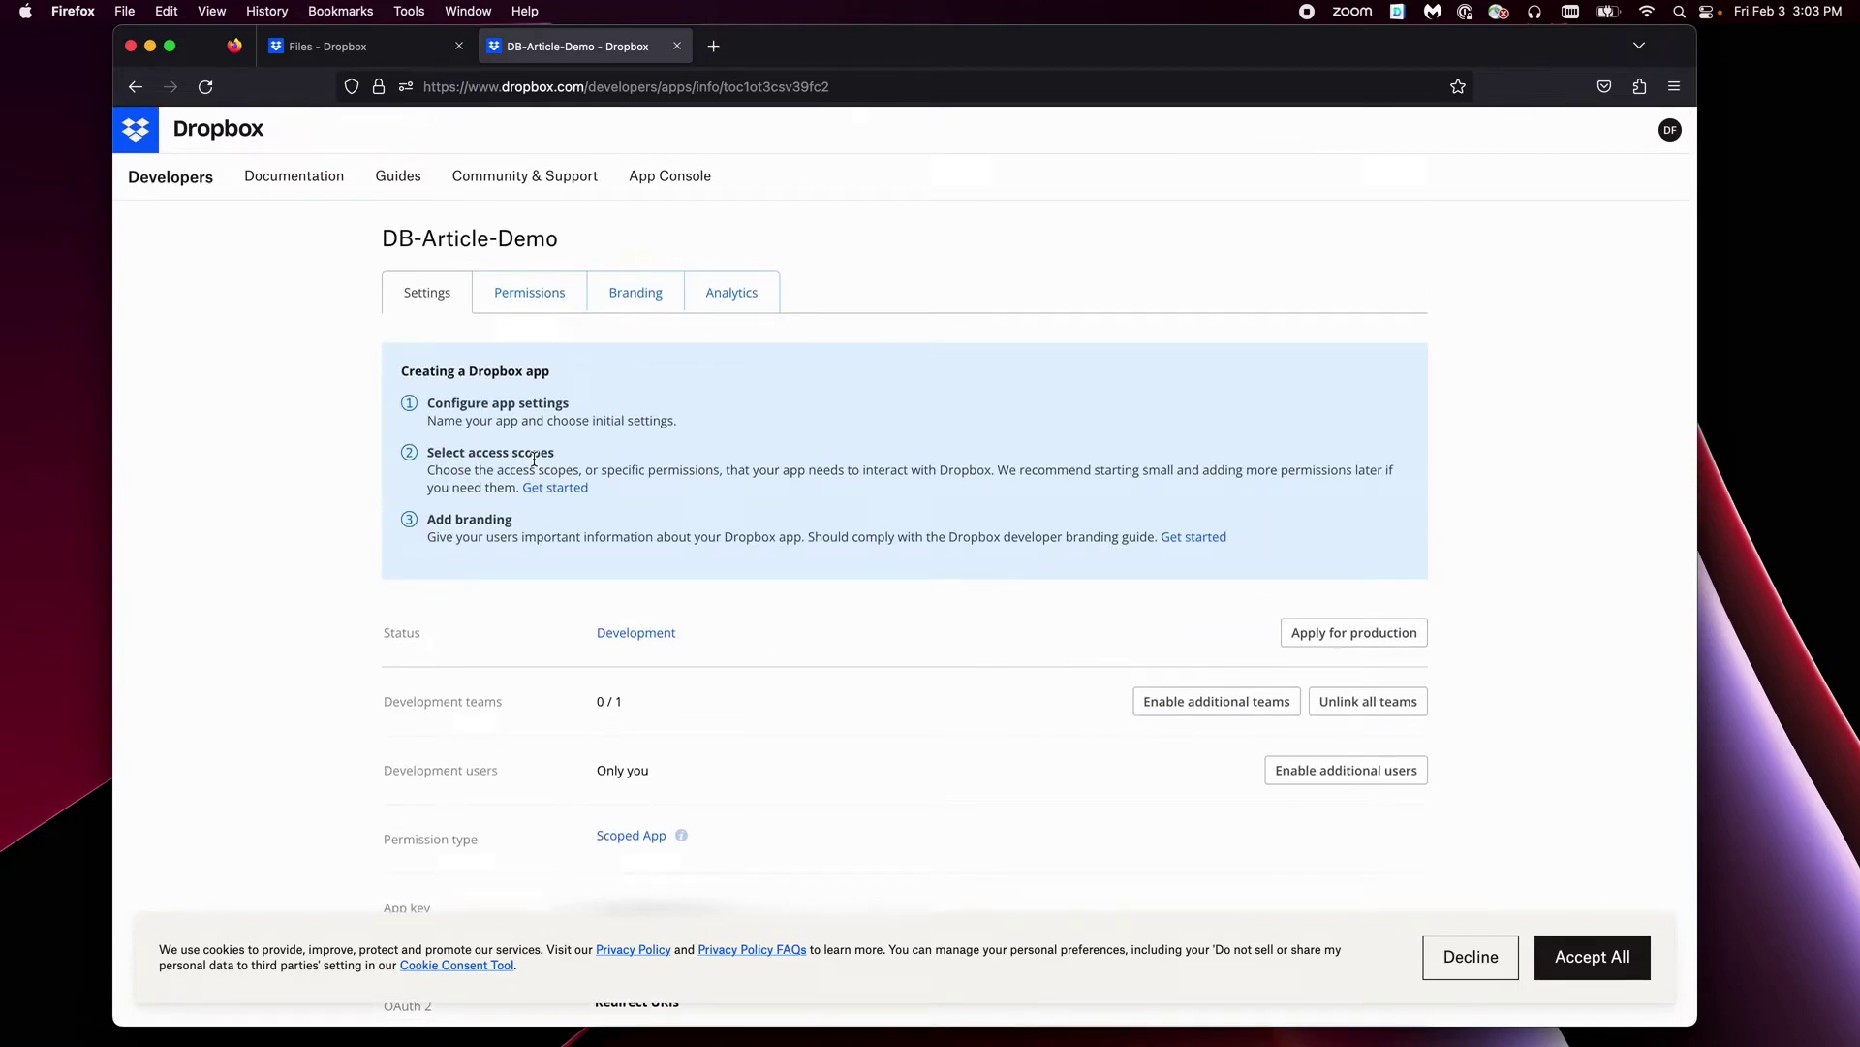
- Scroll through DB-Article-Demo's Individual Scopes on Permissions and accept all cookies
click(541, 305)
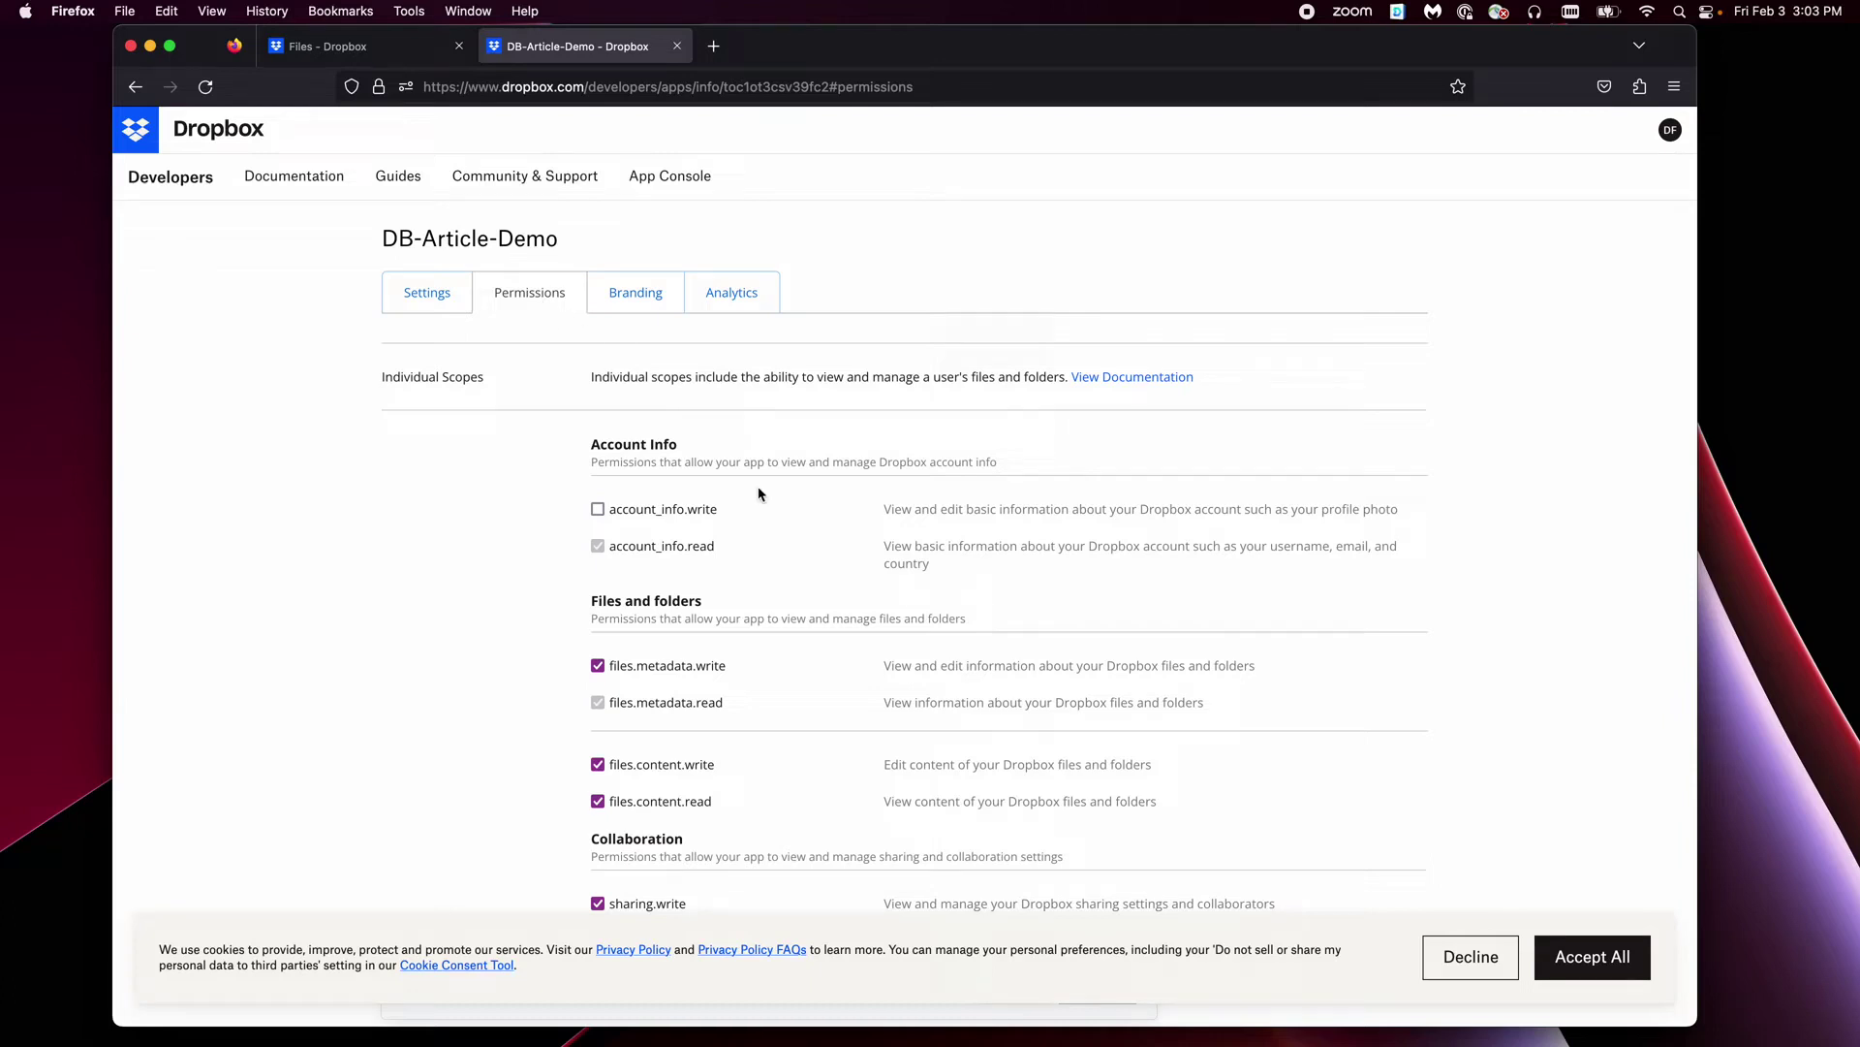
scroll(759, 495, down, 1)
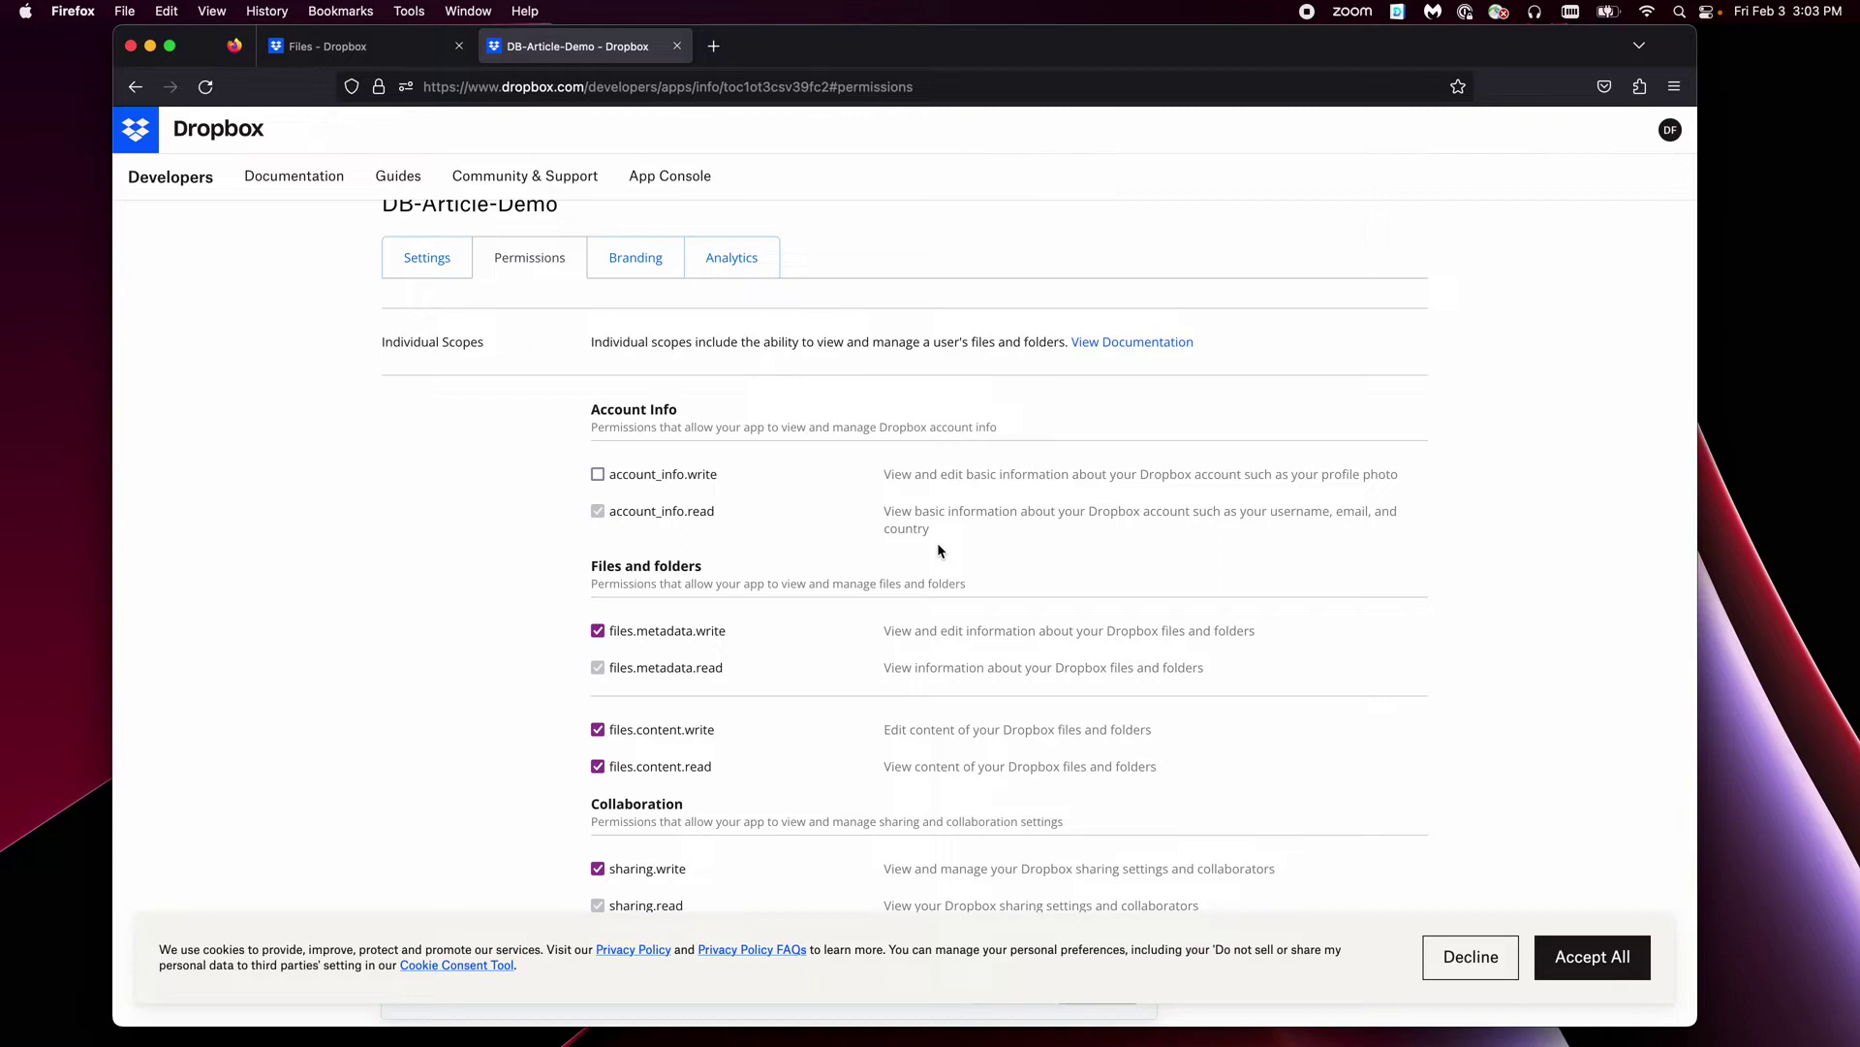
scroll(756, 578, down, 1)
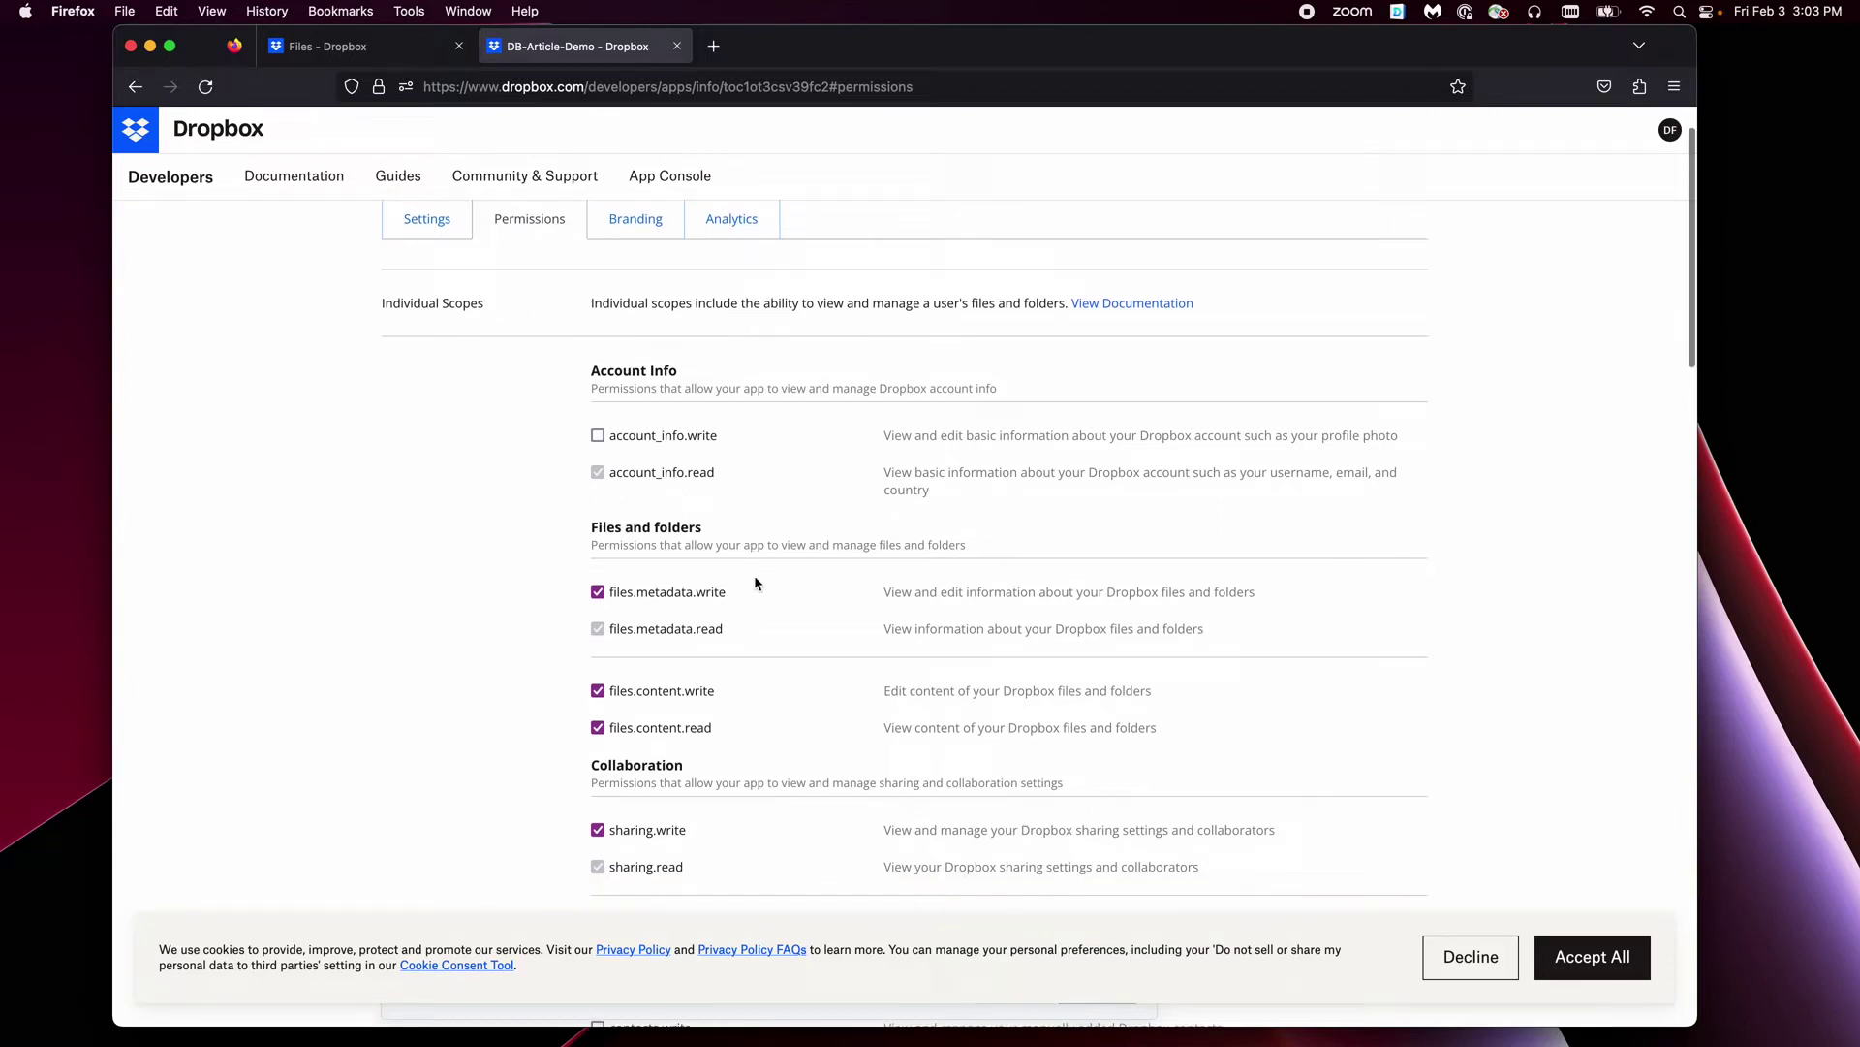
scroll(754, 574, down, 4)
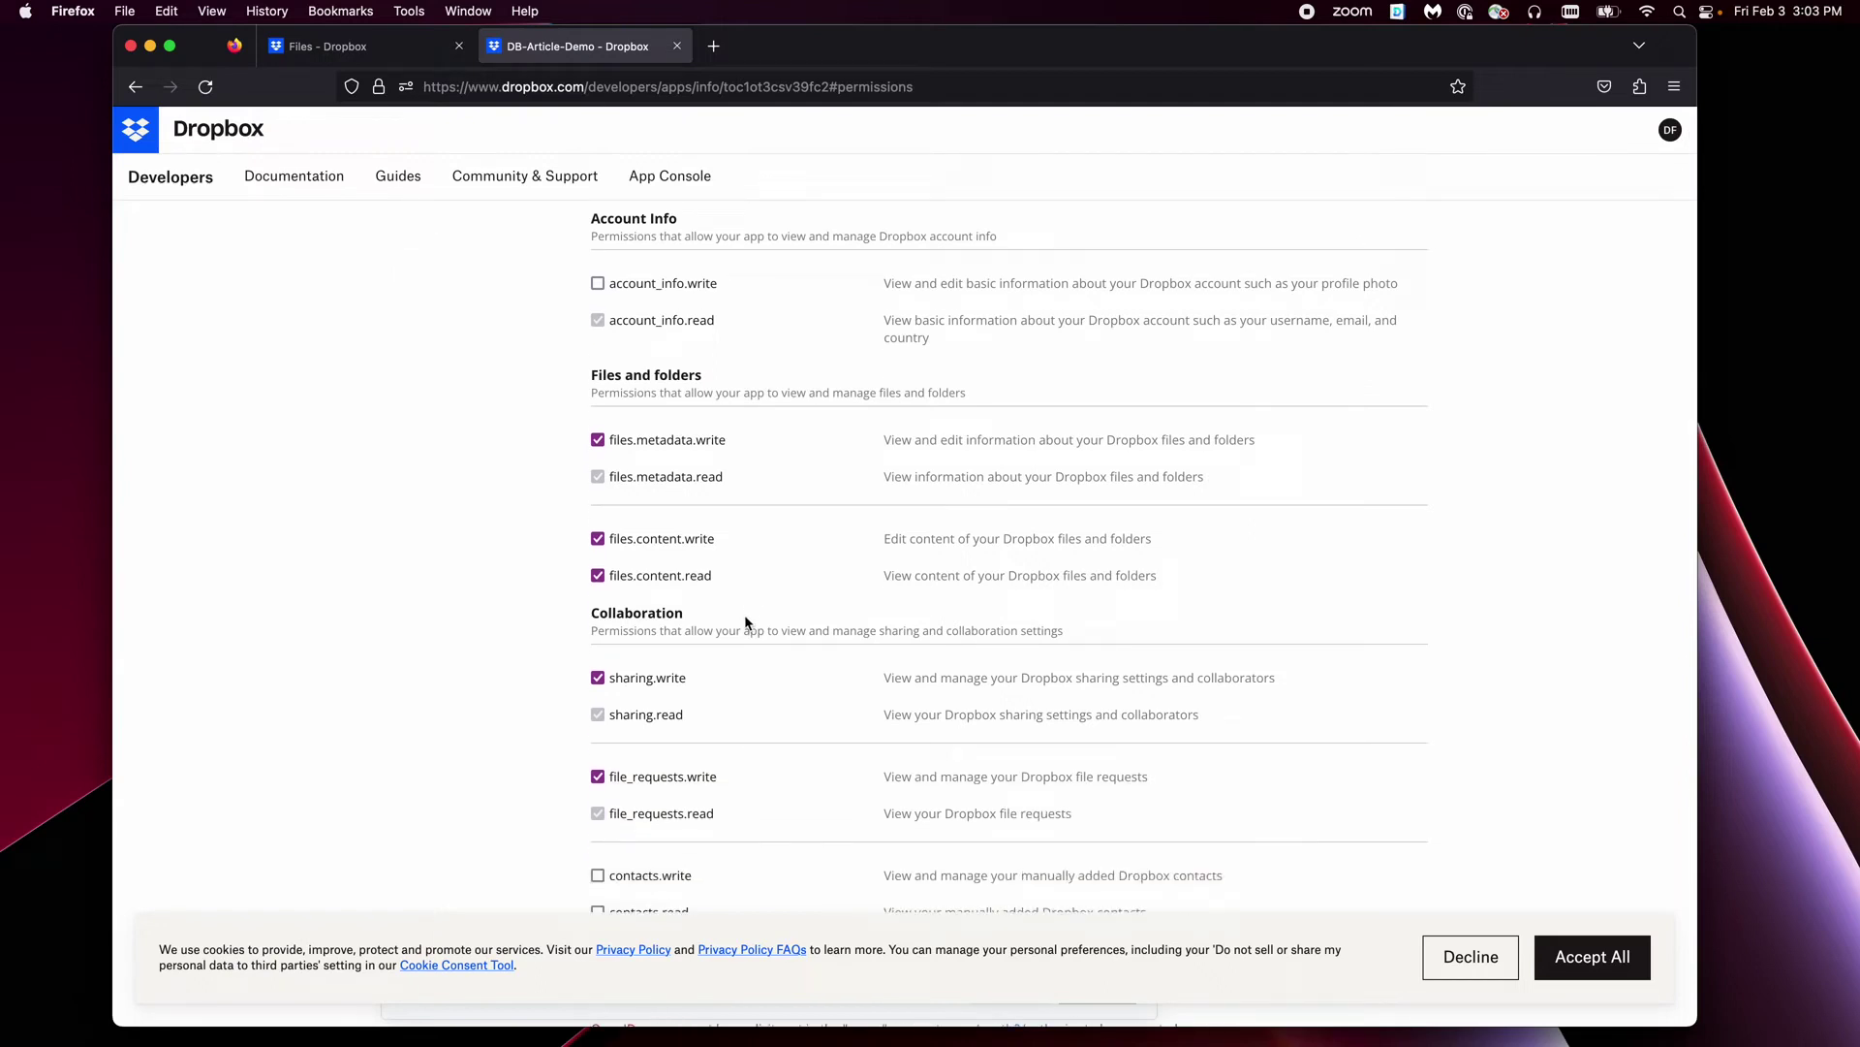
scroll(746, 622, up, 1)
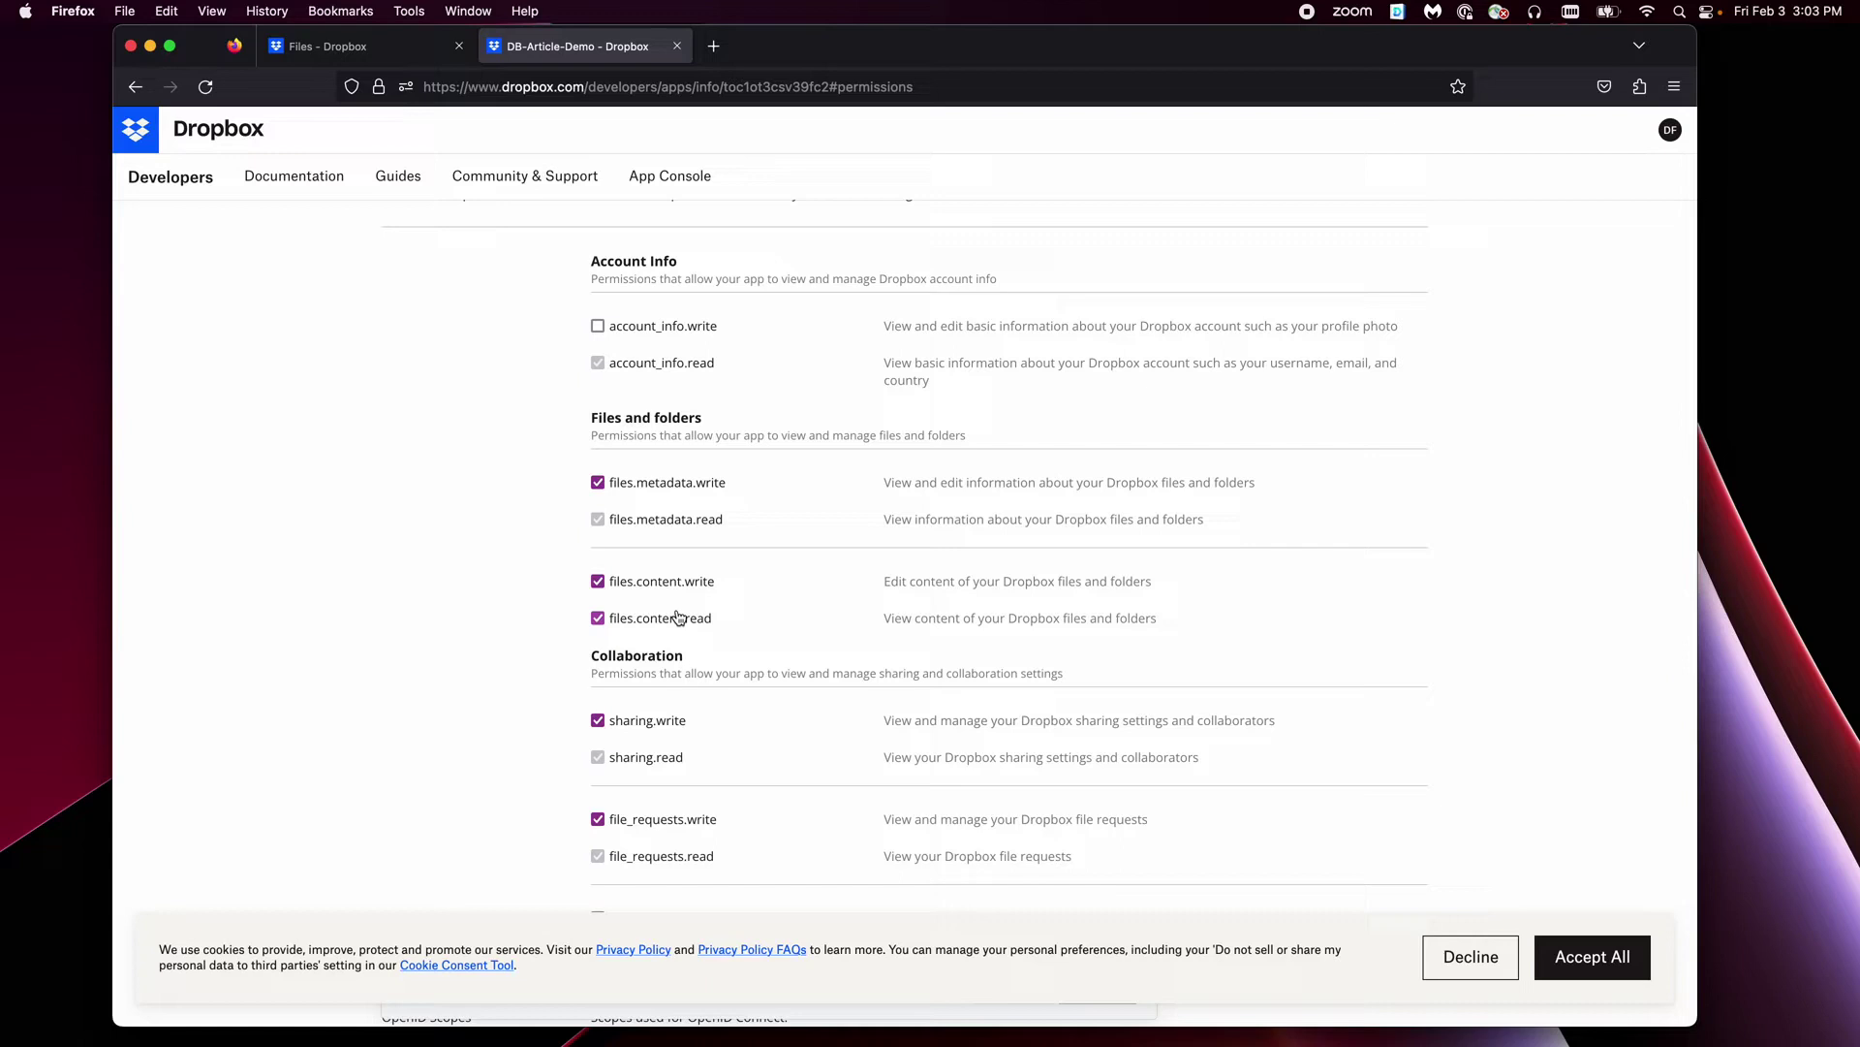
scroll(764, 647, down, 1)
scroll(763, 647, down, 1)
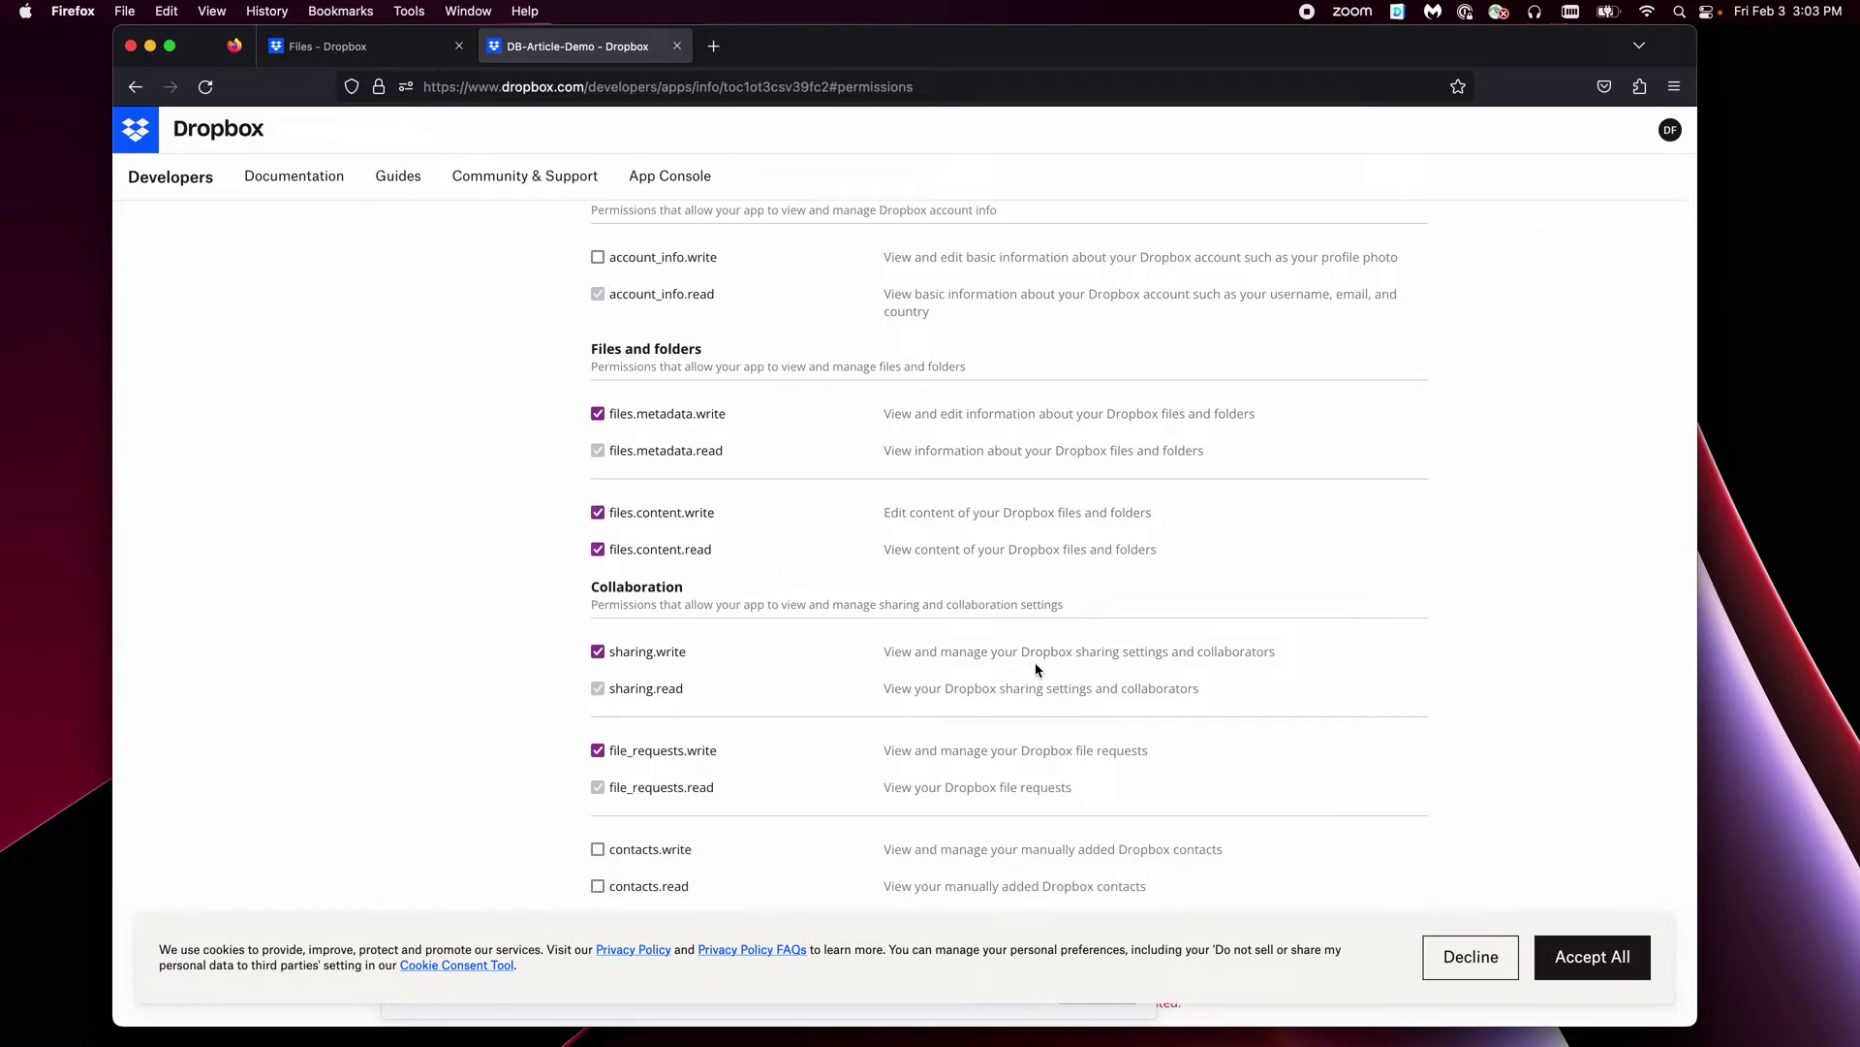
scroll(869, 731, down, 2)
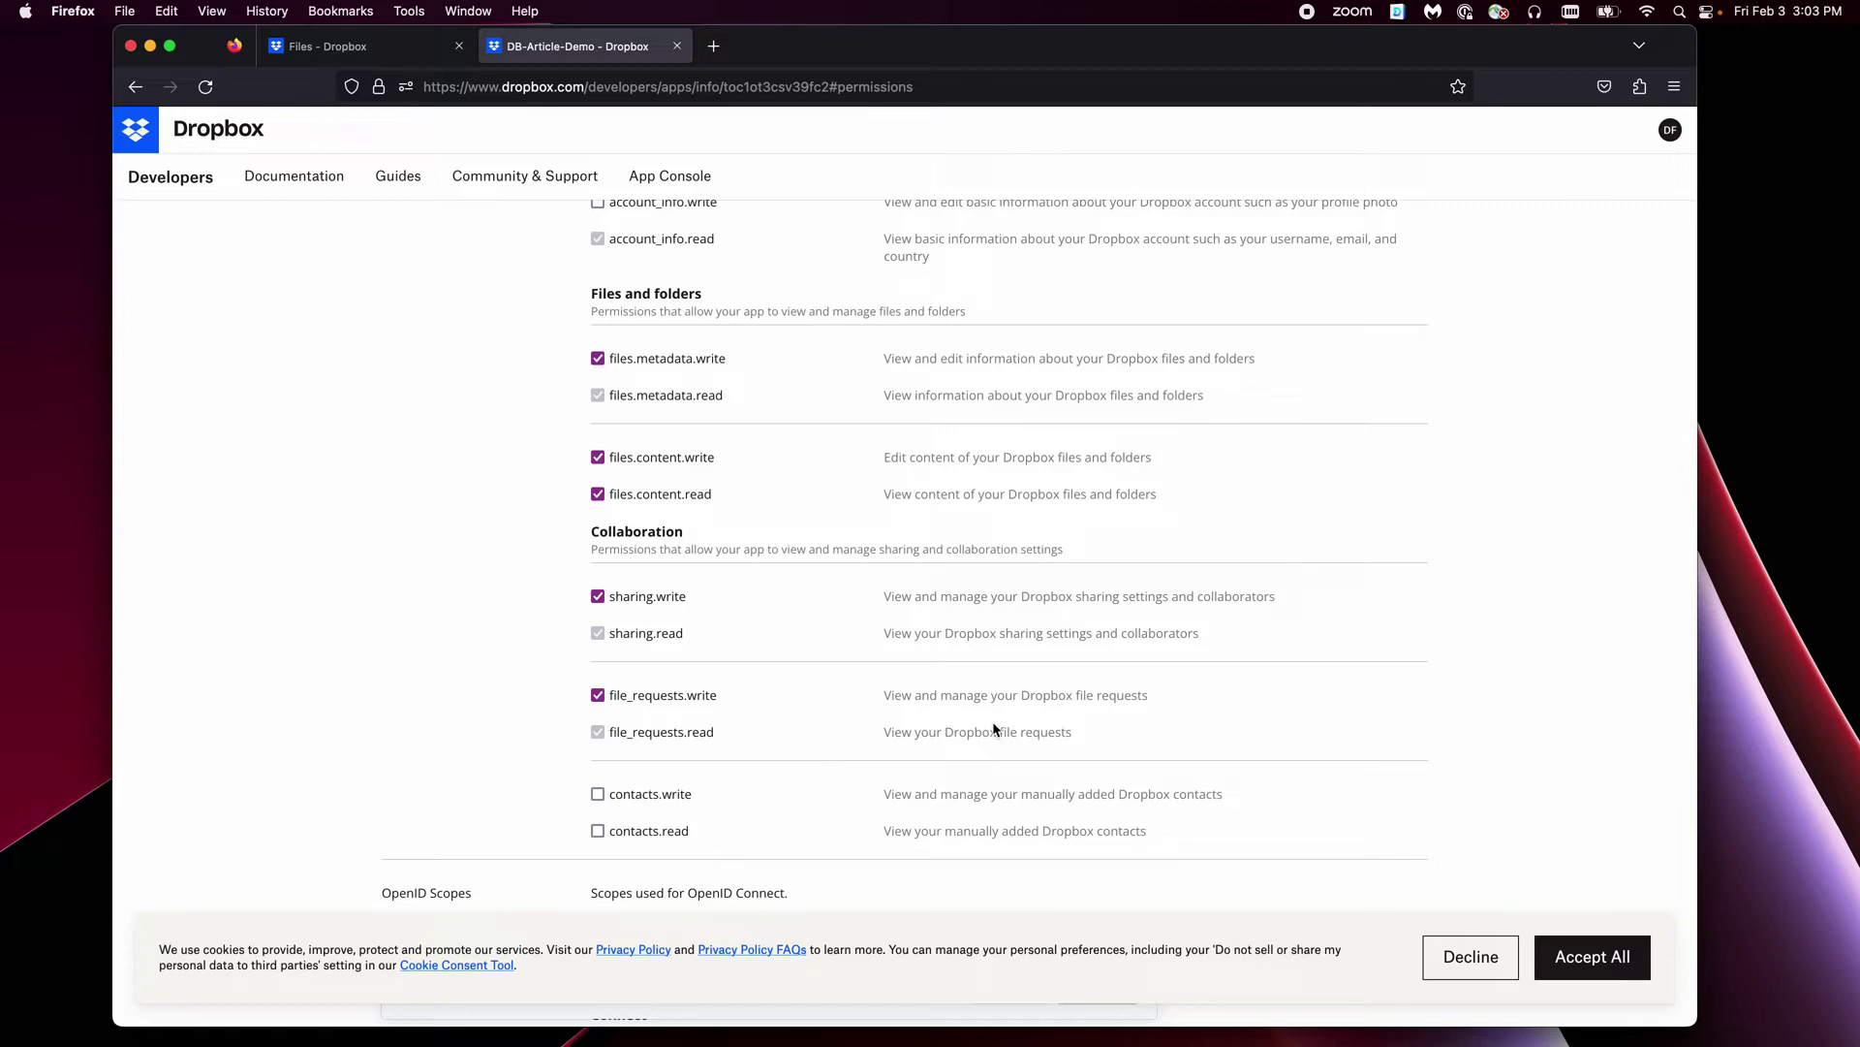
click(1579, 955)
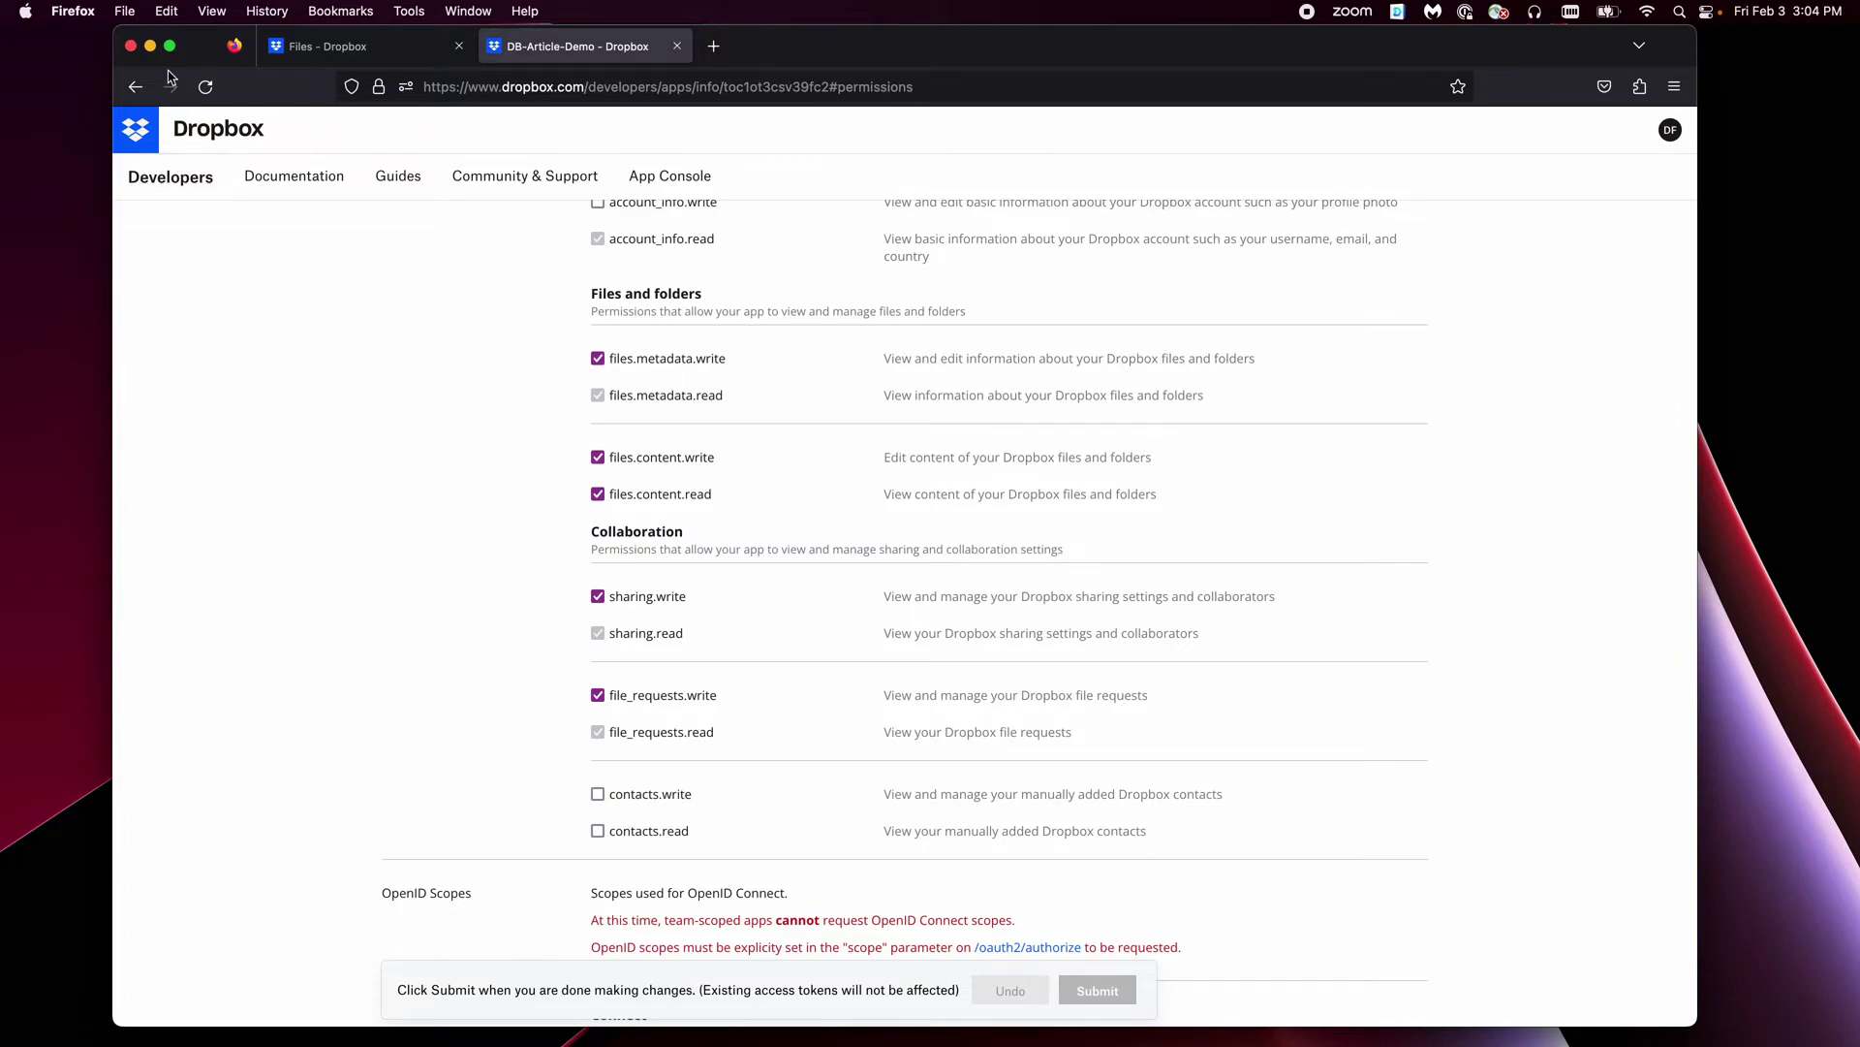
- Minimize Firefox to reveal the DropBox Integration file's API Settings in FileMaker
click(150, 45)
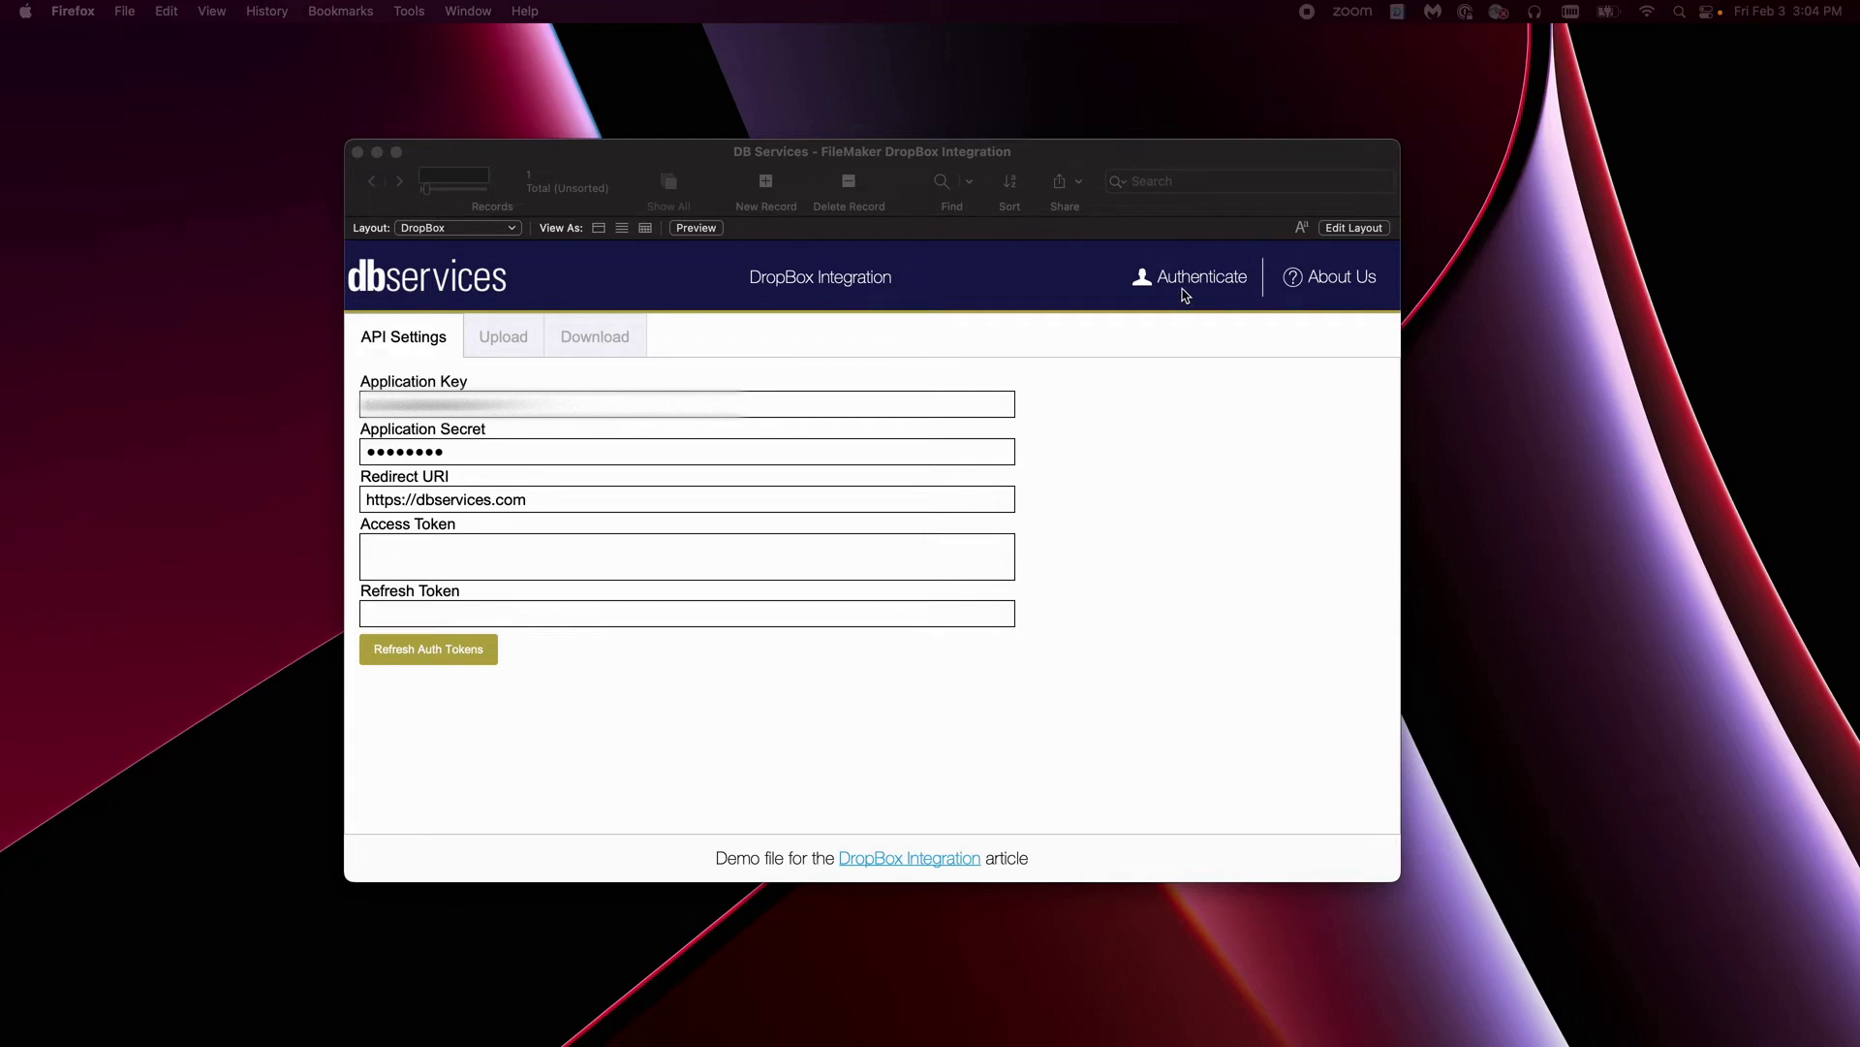
- Authenticate with Dropbox via the Google account so access and refresh tokens fill in
click(1182, 333)
click(1184, 283)
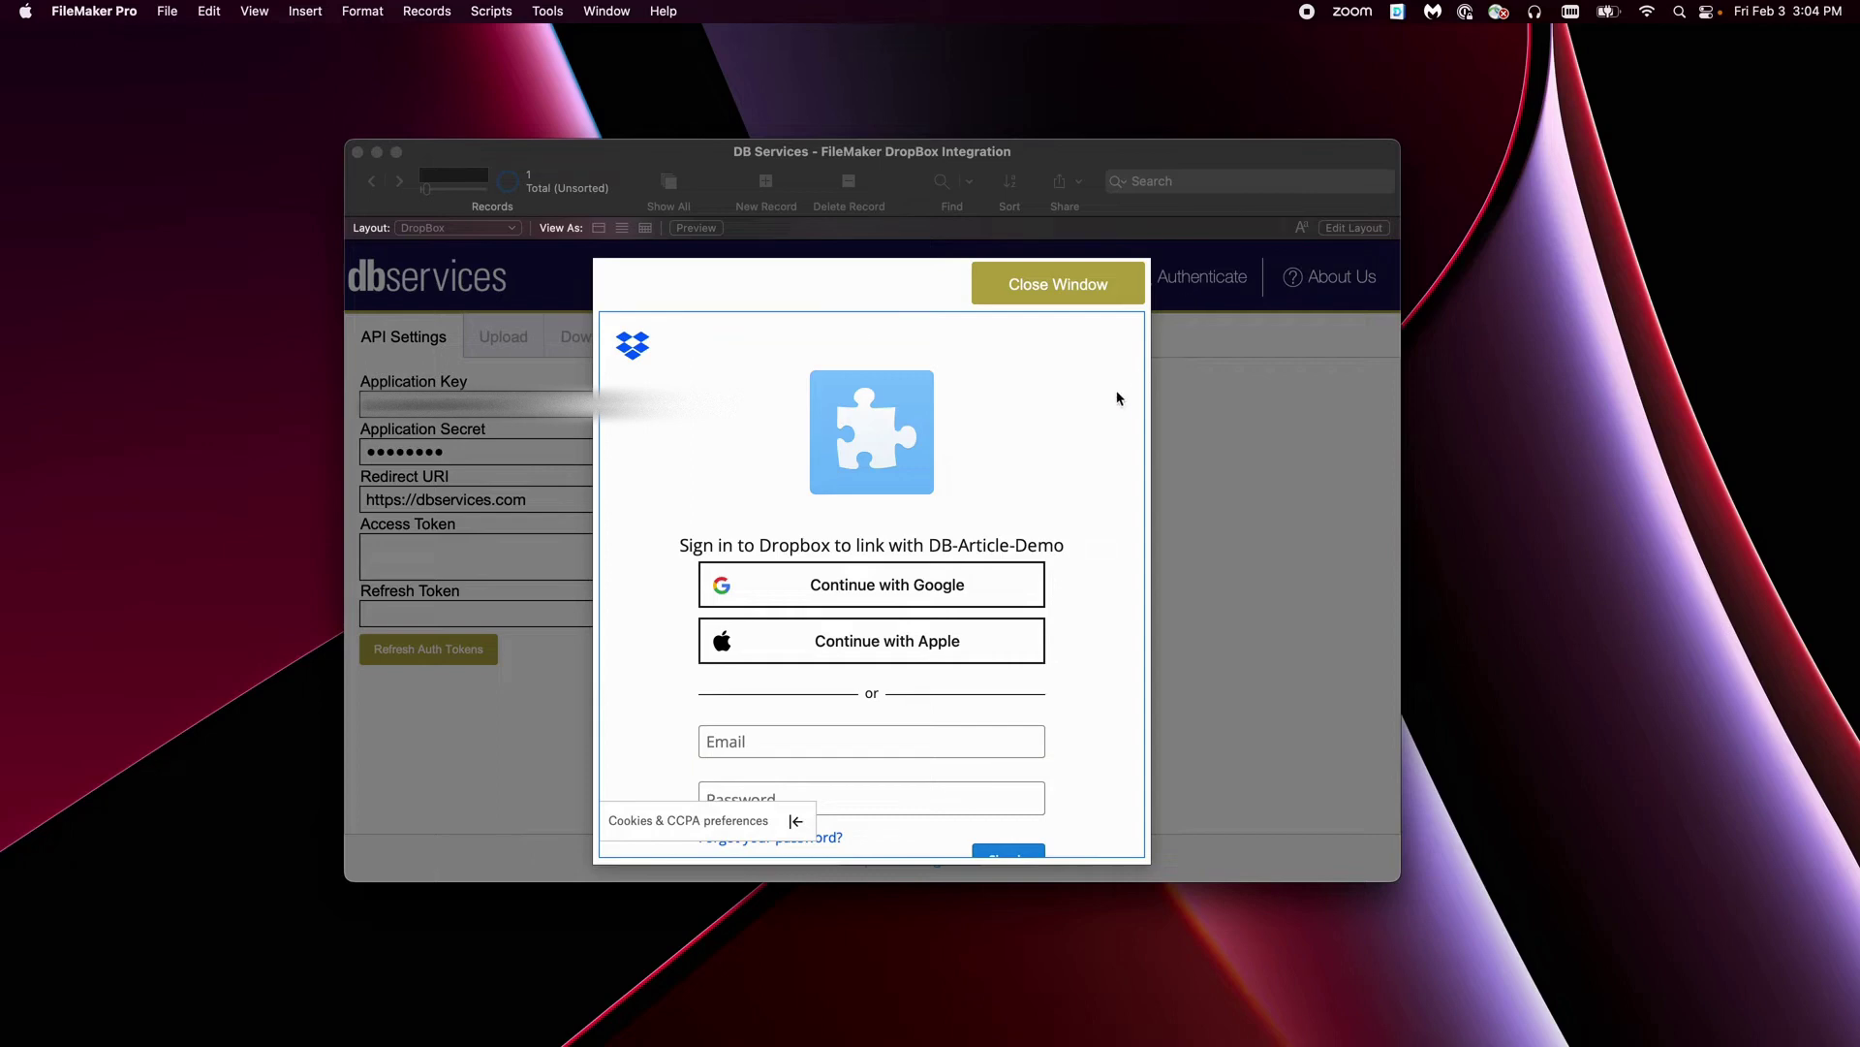
scroll(1119, 465, down, 2)
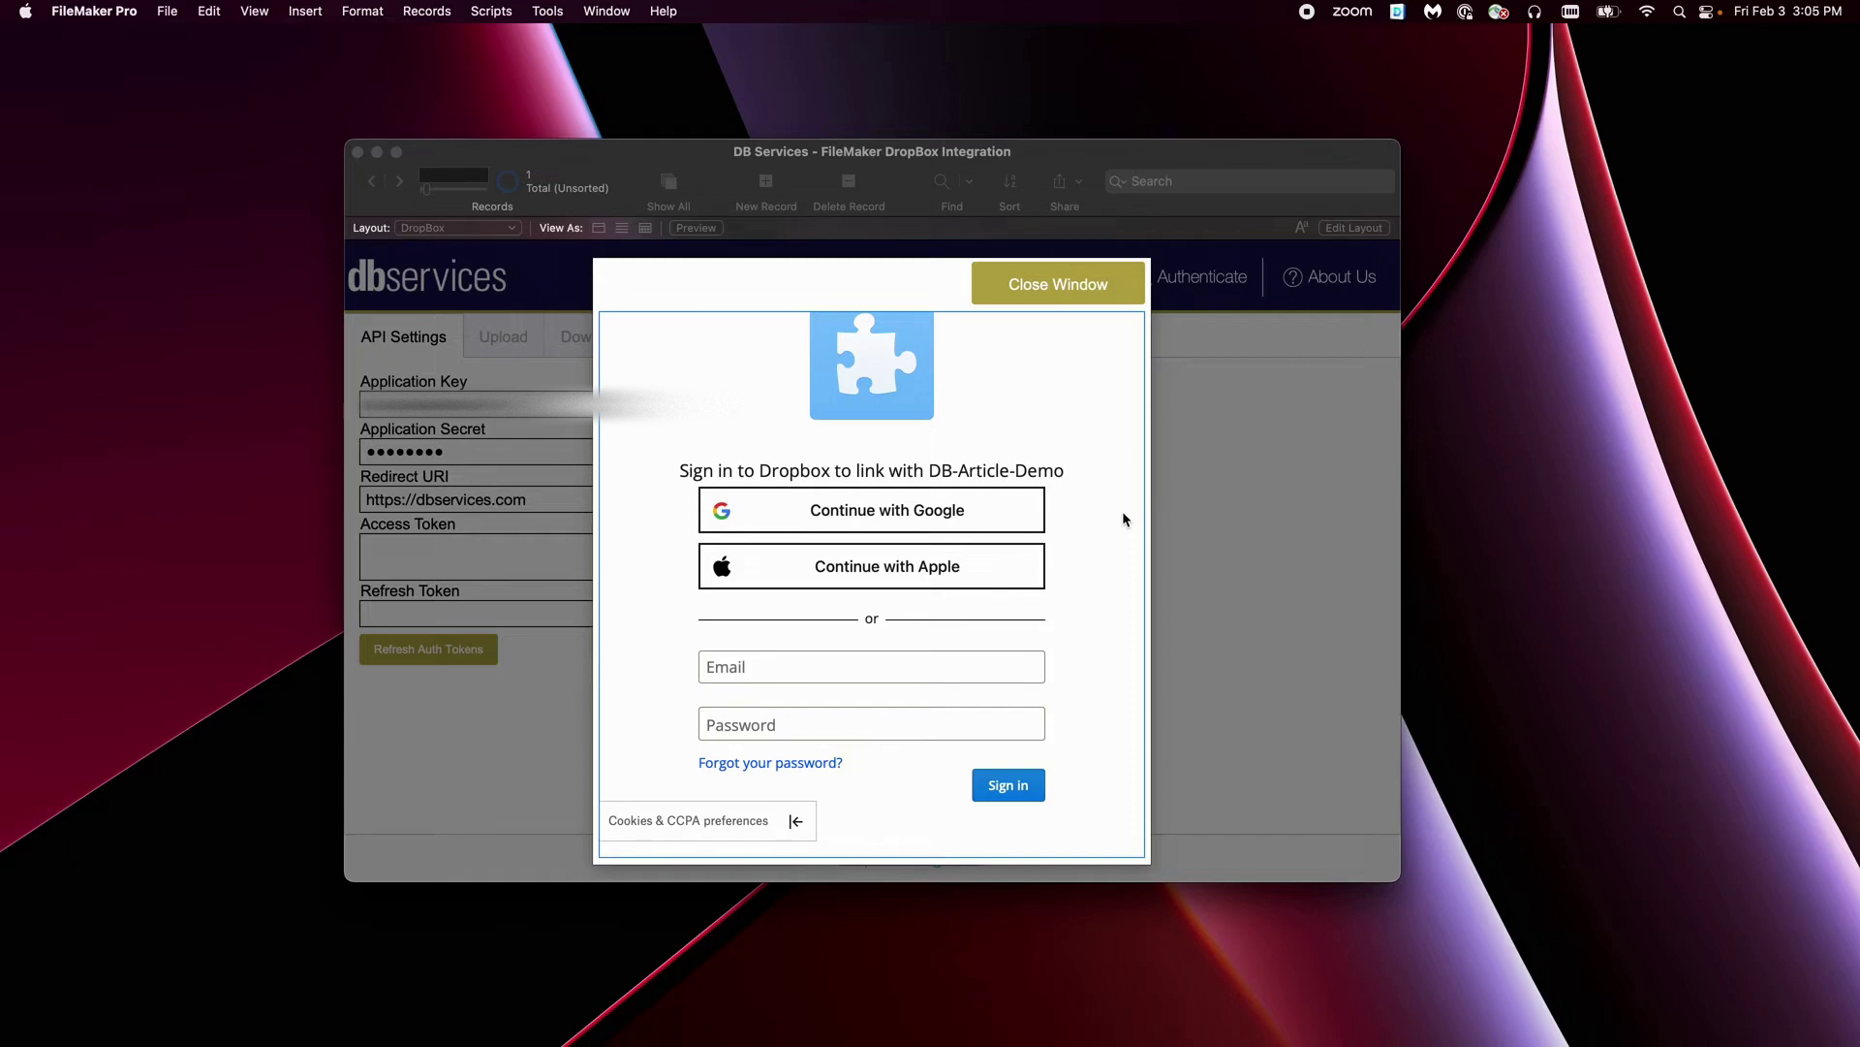
click(1011, 519)
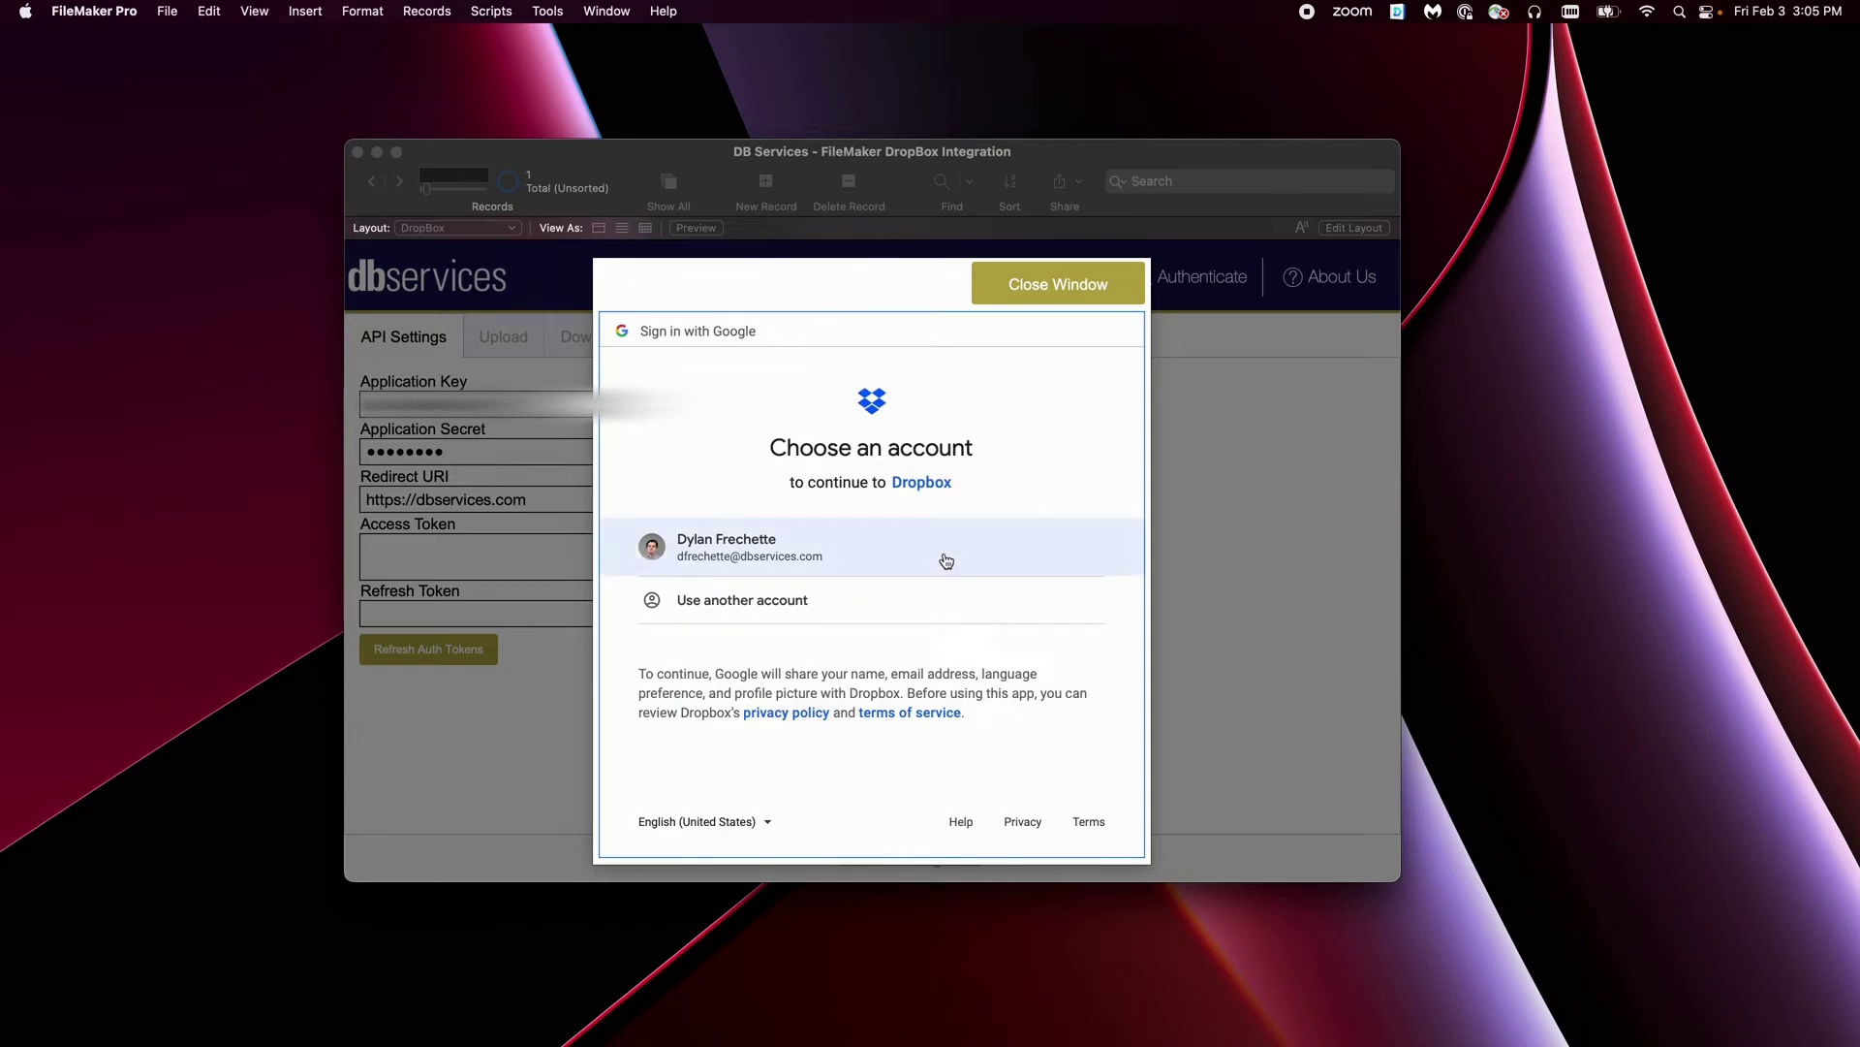
click(946, 561)
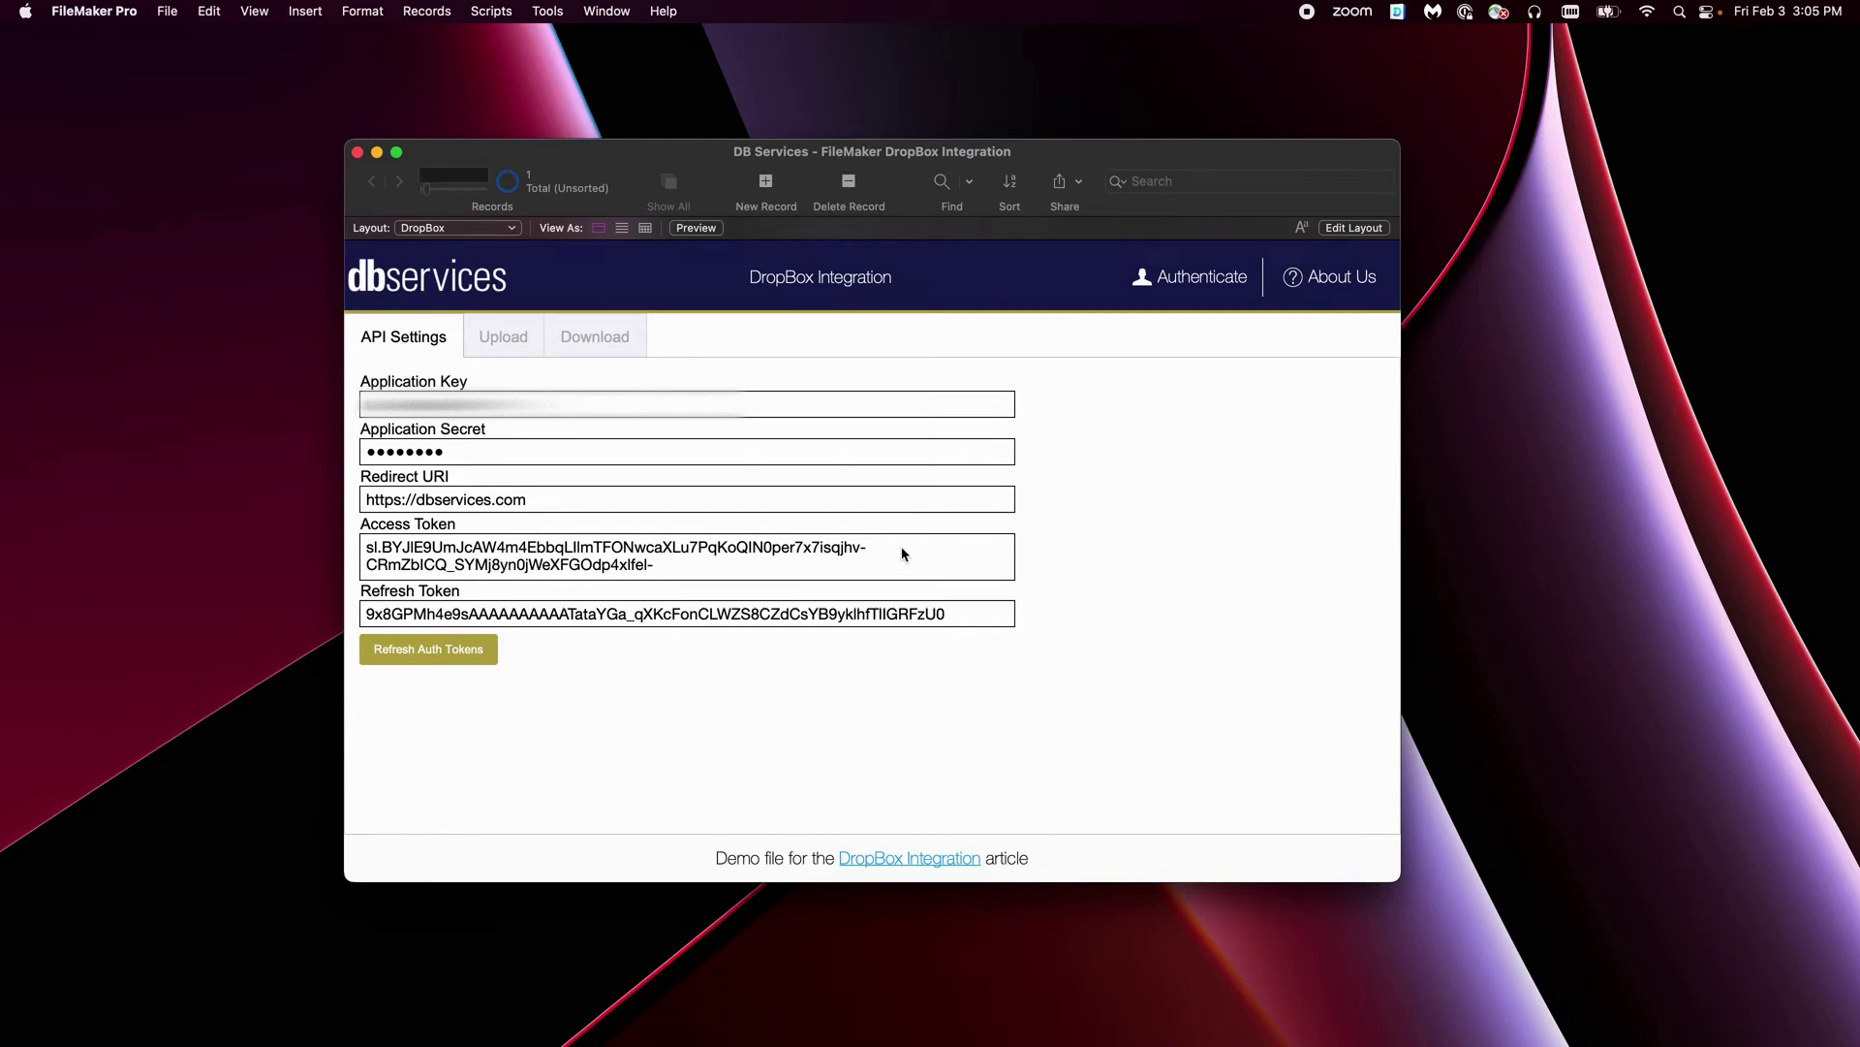
- On the Upload tab, drop claris-blueberry.png into the first row's Insert File Here container
click(511, 347)
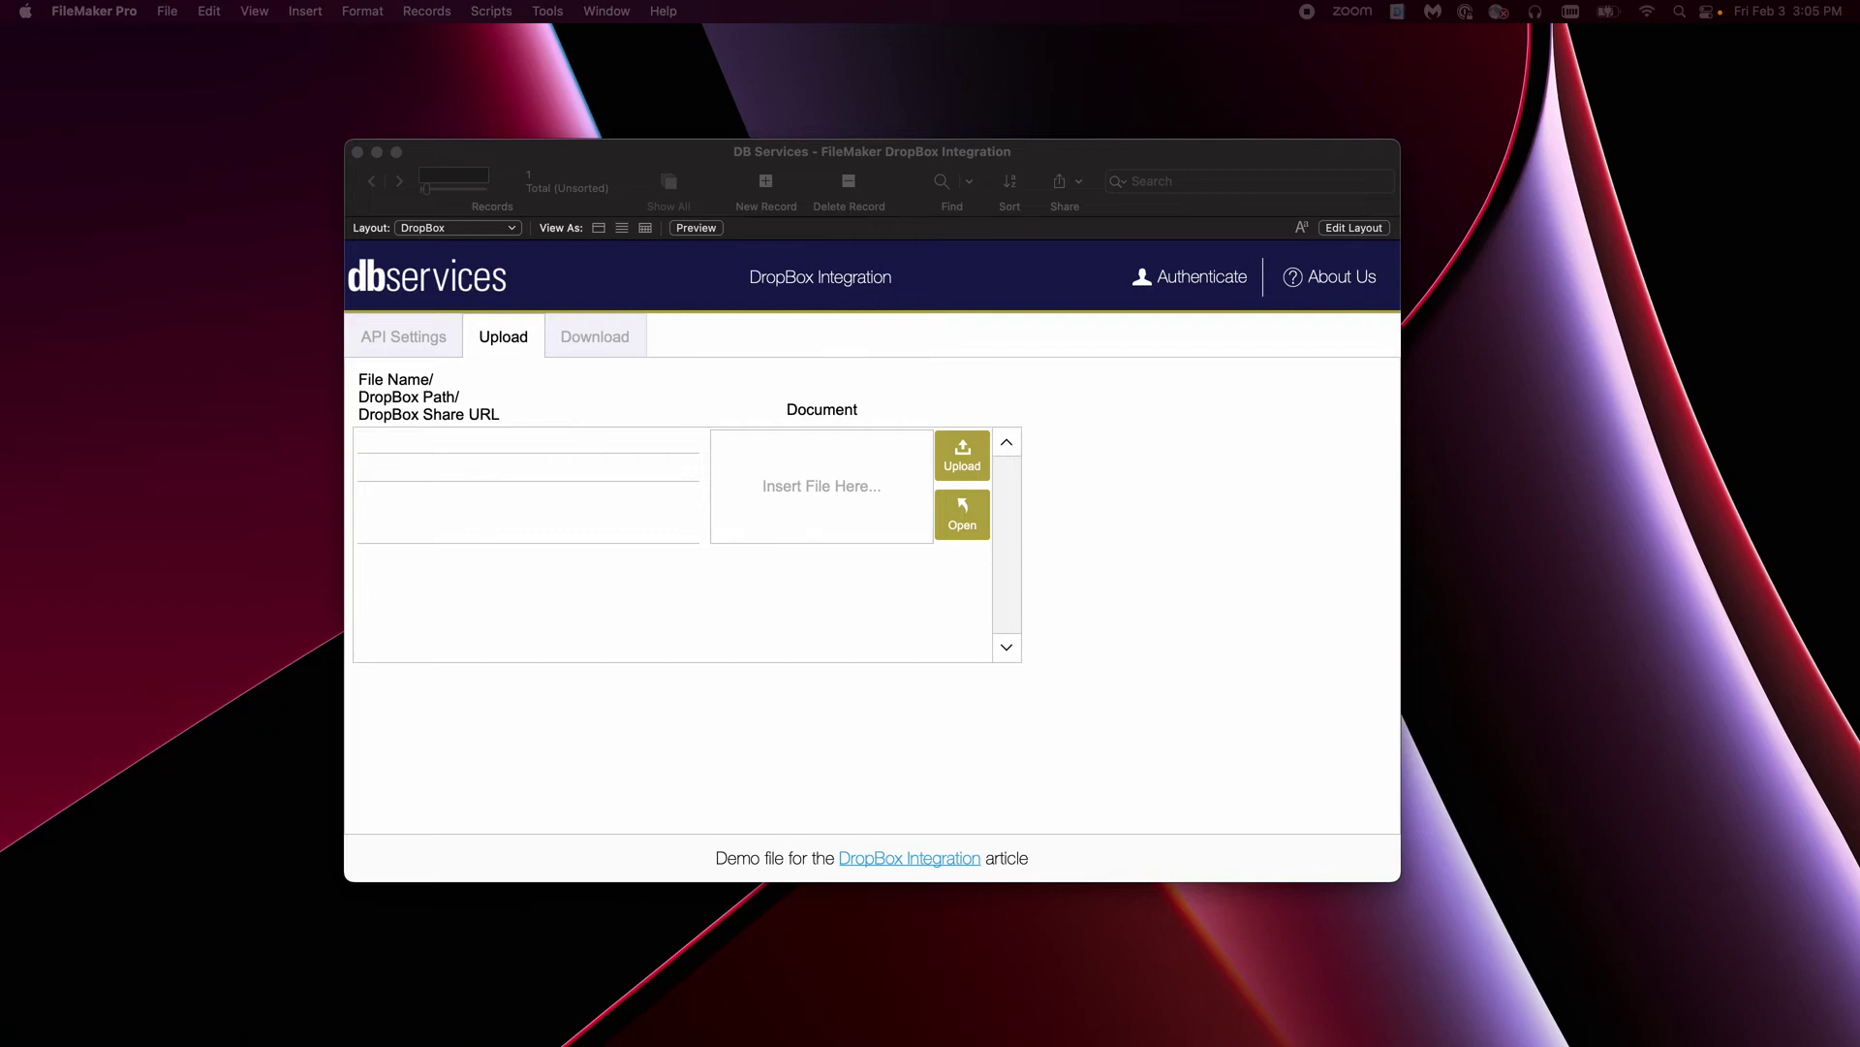
drag(315, 368, 807, 485)
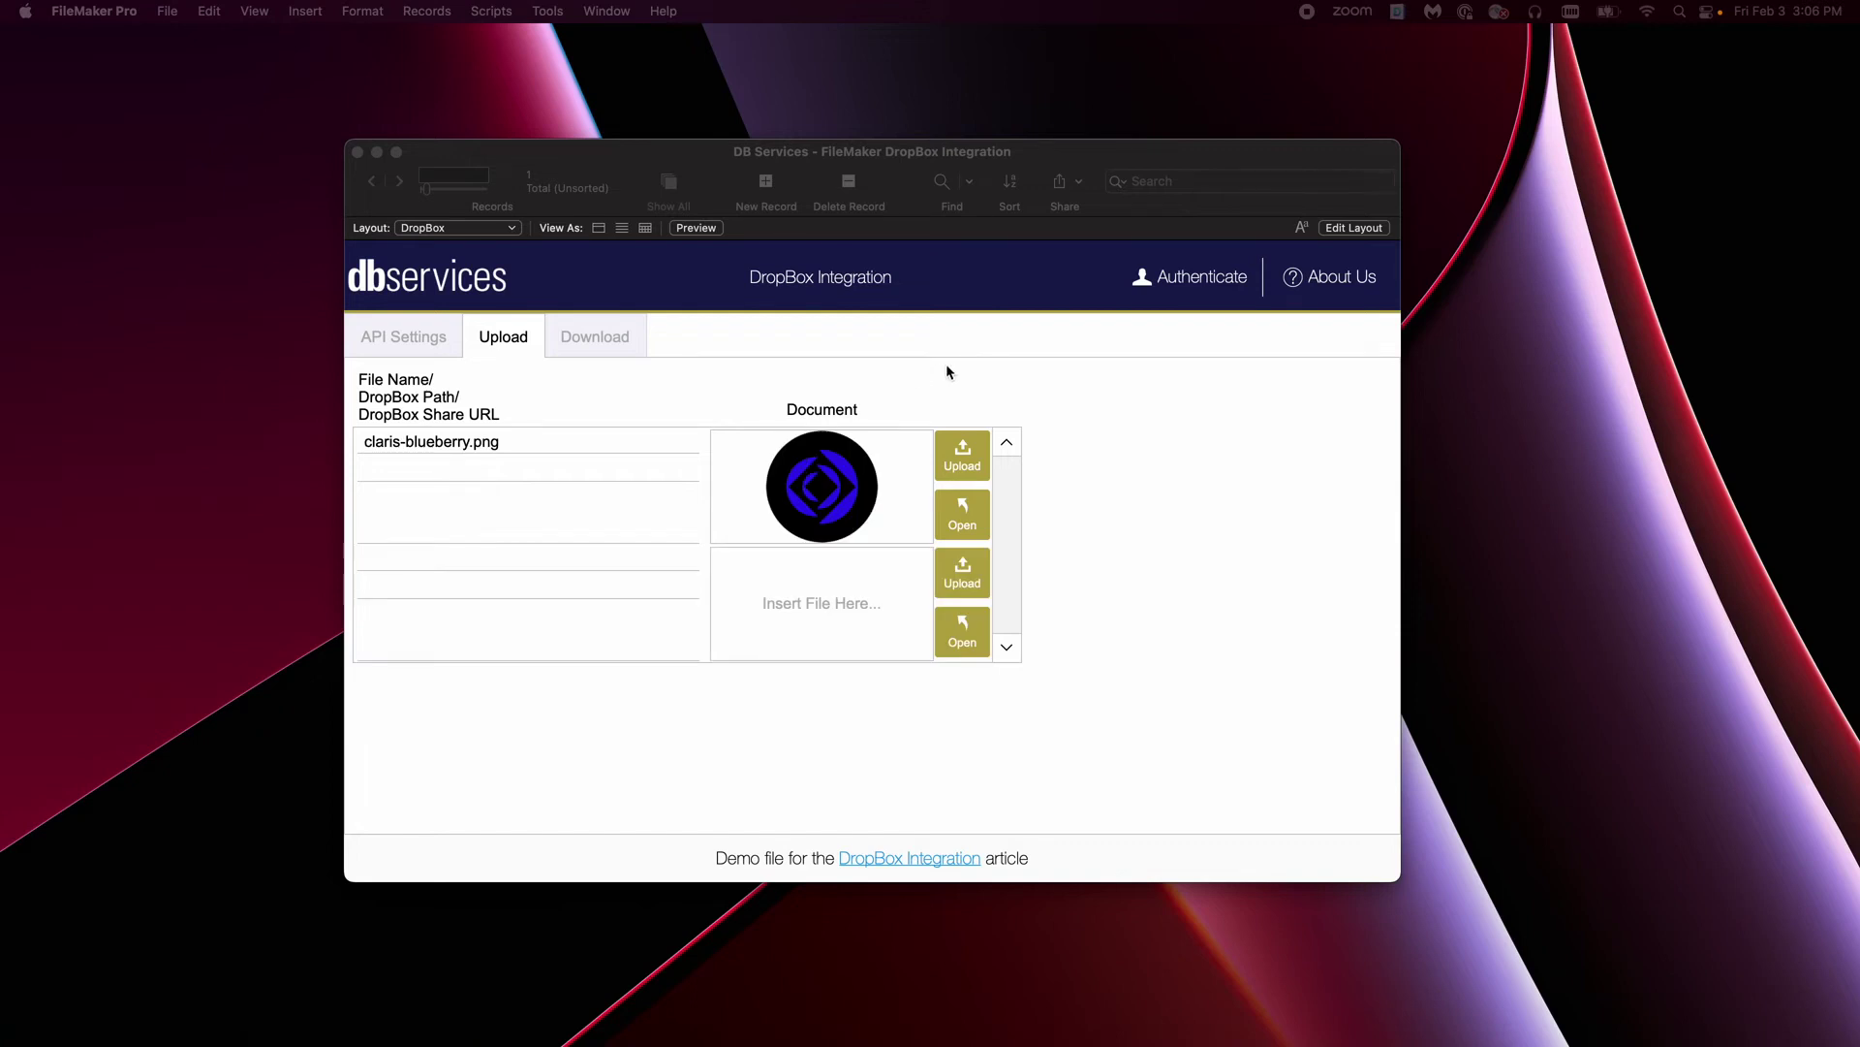
- Upload claris-blueberry.png to Dropbox and dismiss the 'Document successfully uploaded' message
click(972, 466)
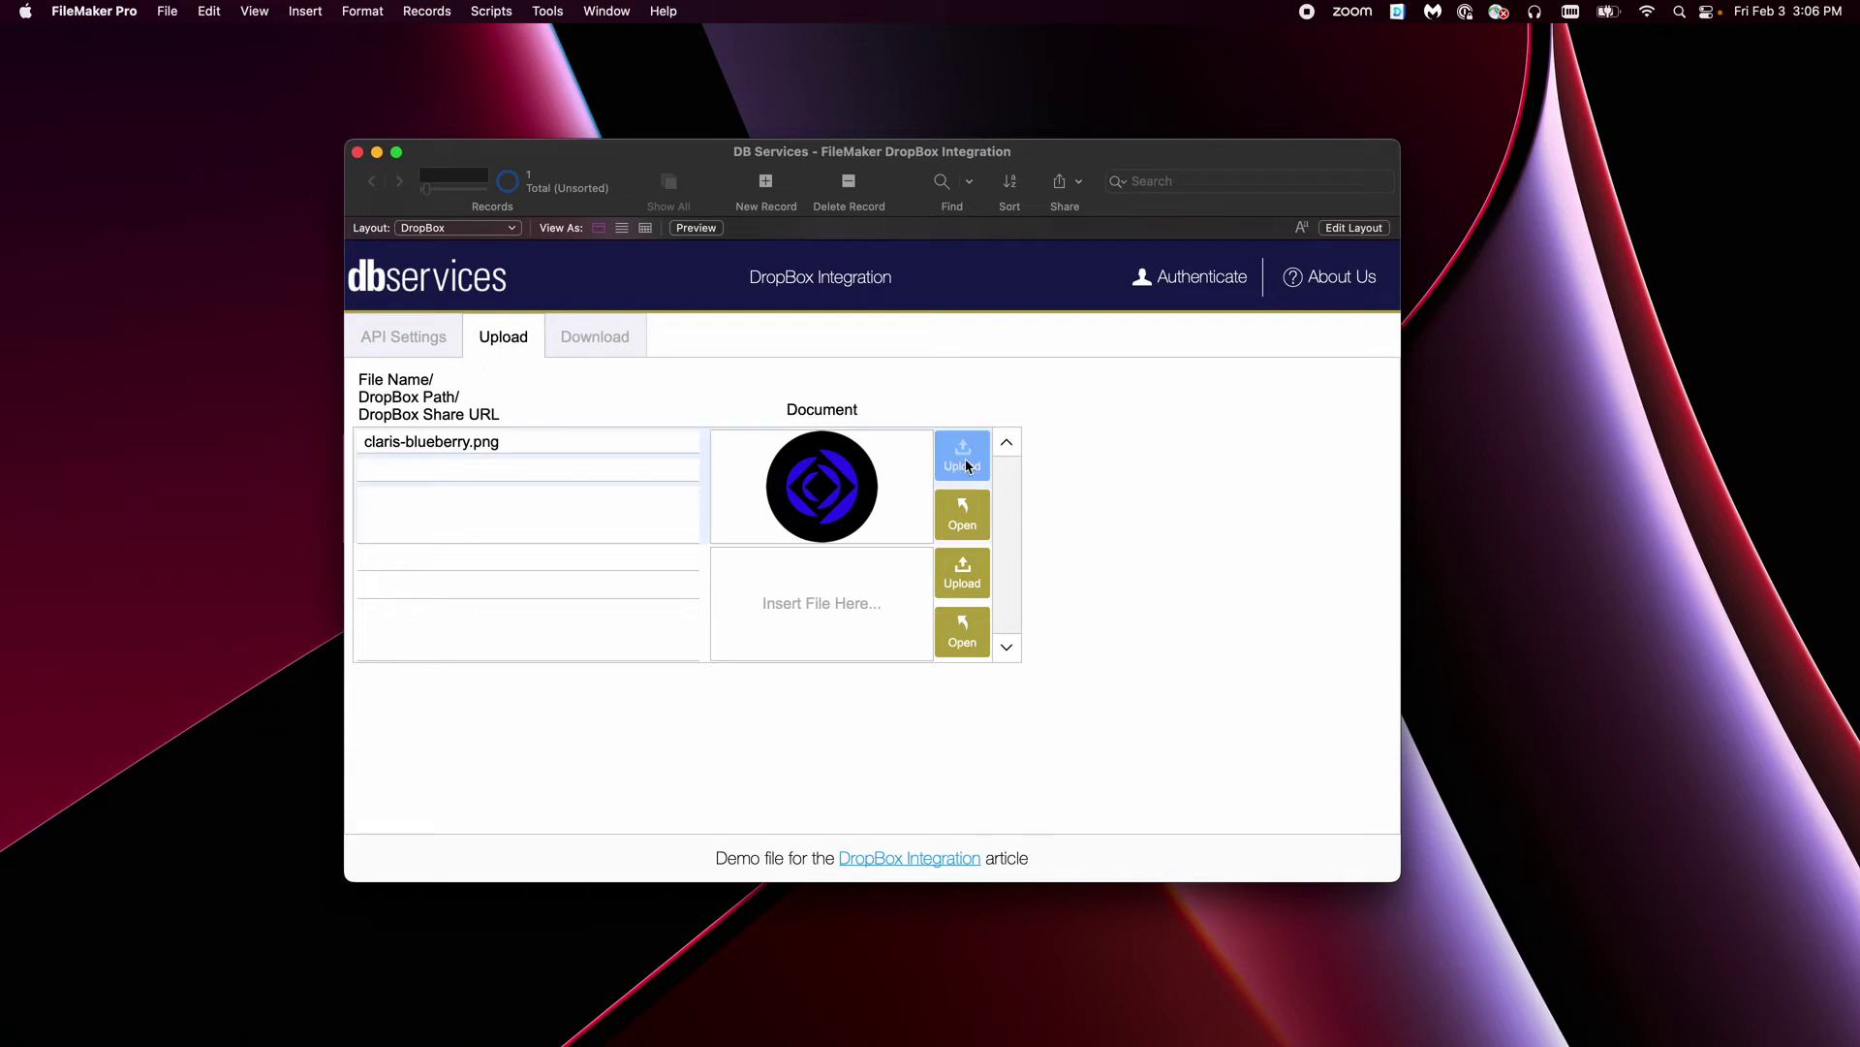
click(967, 465)
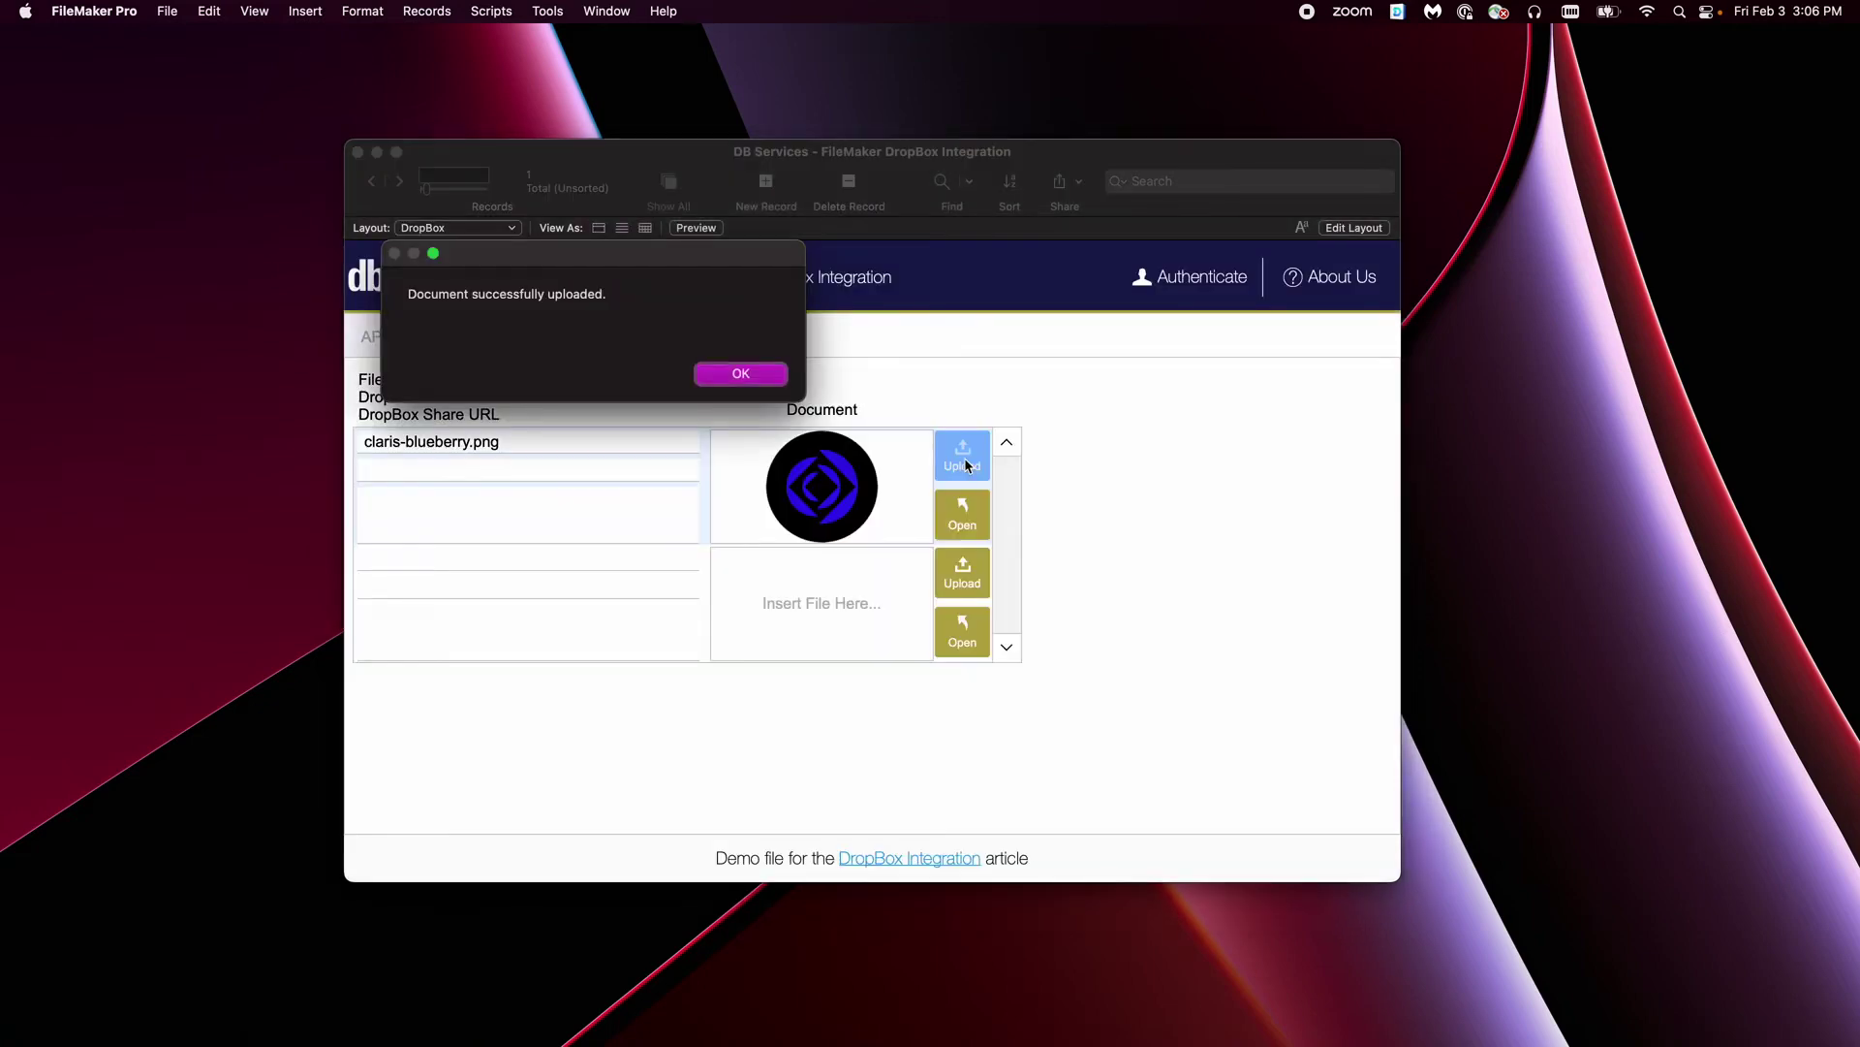
click(762, 376)
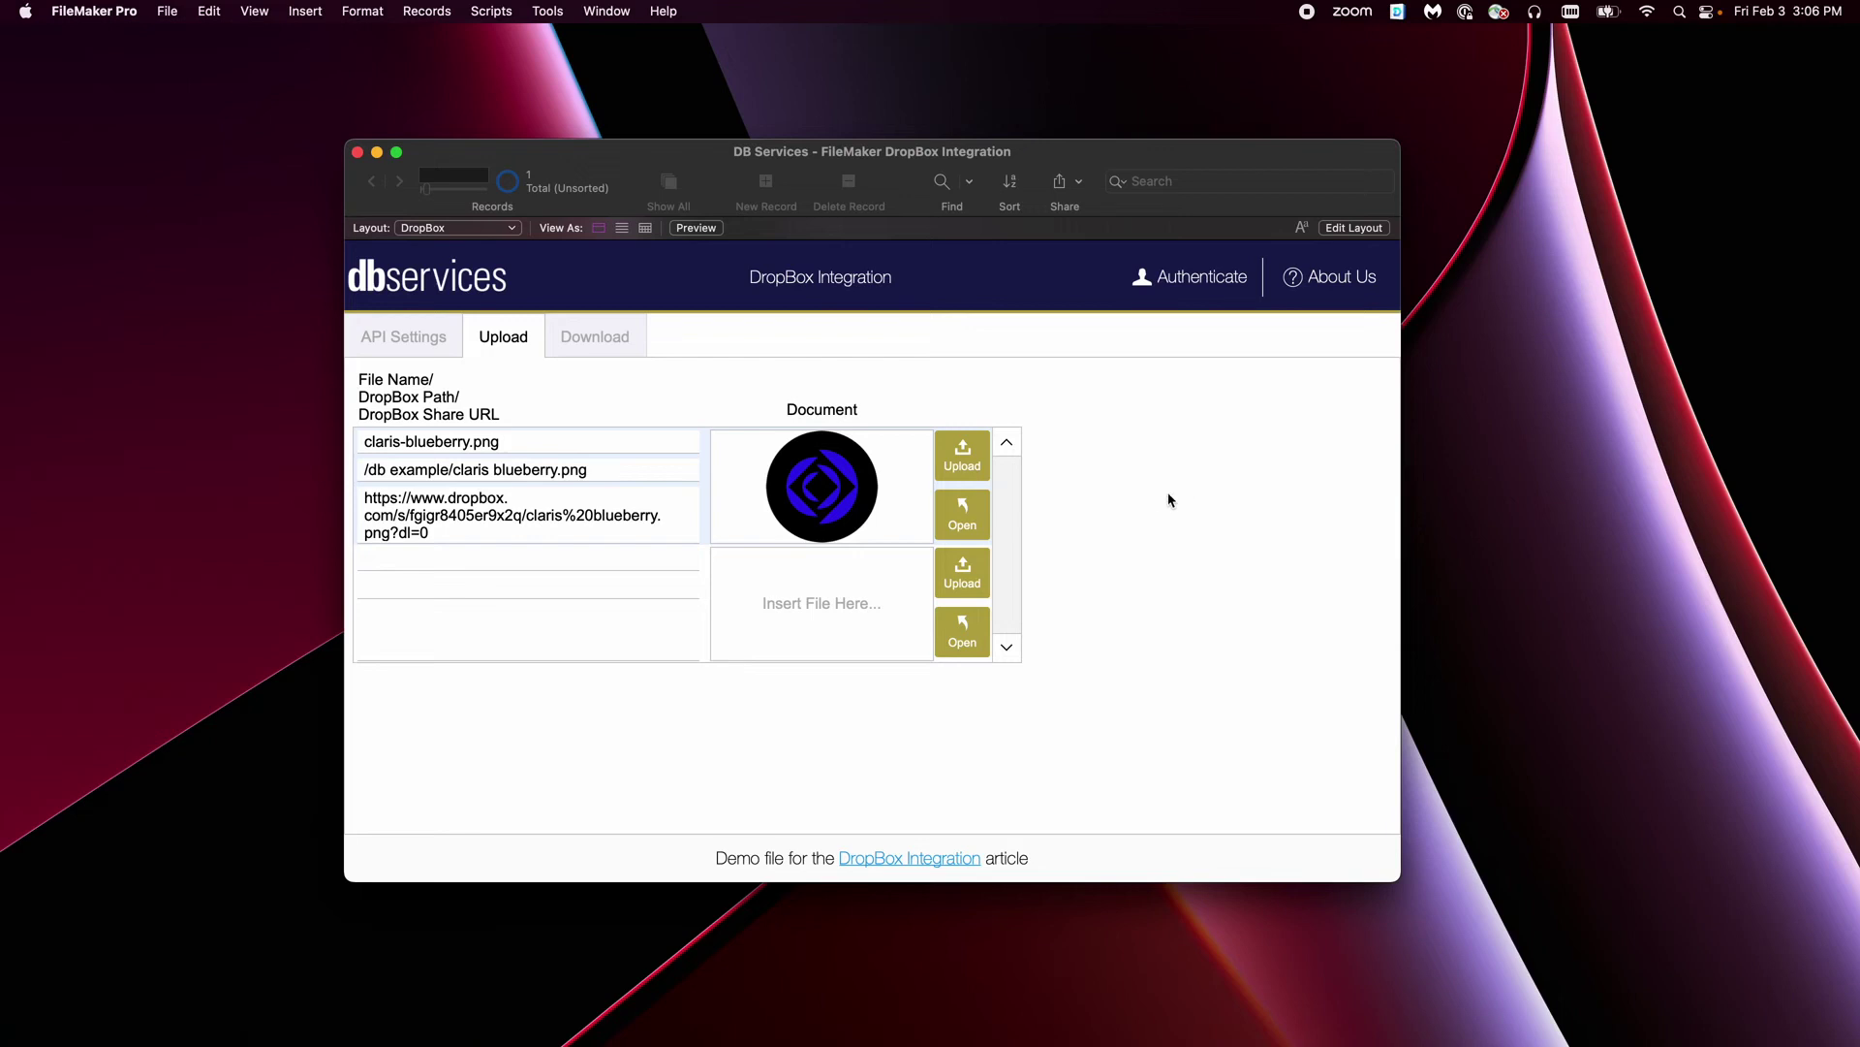
- Open the logo's share URL in Firefox and look through its Open in, ••• and Share menus
click(965, 501)
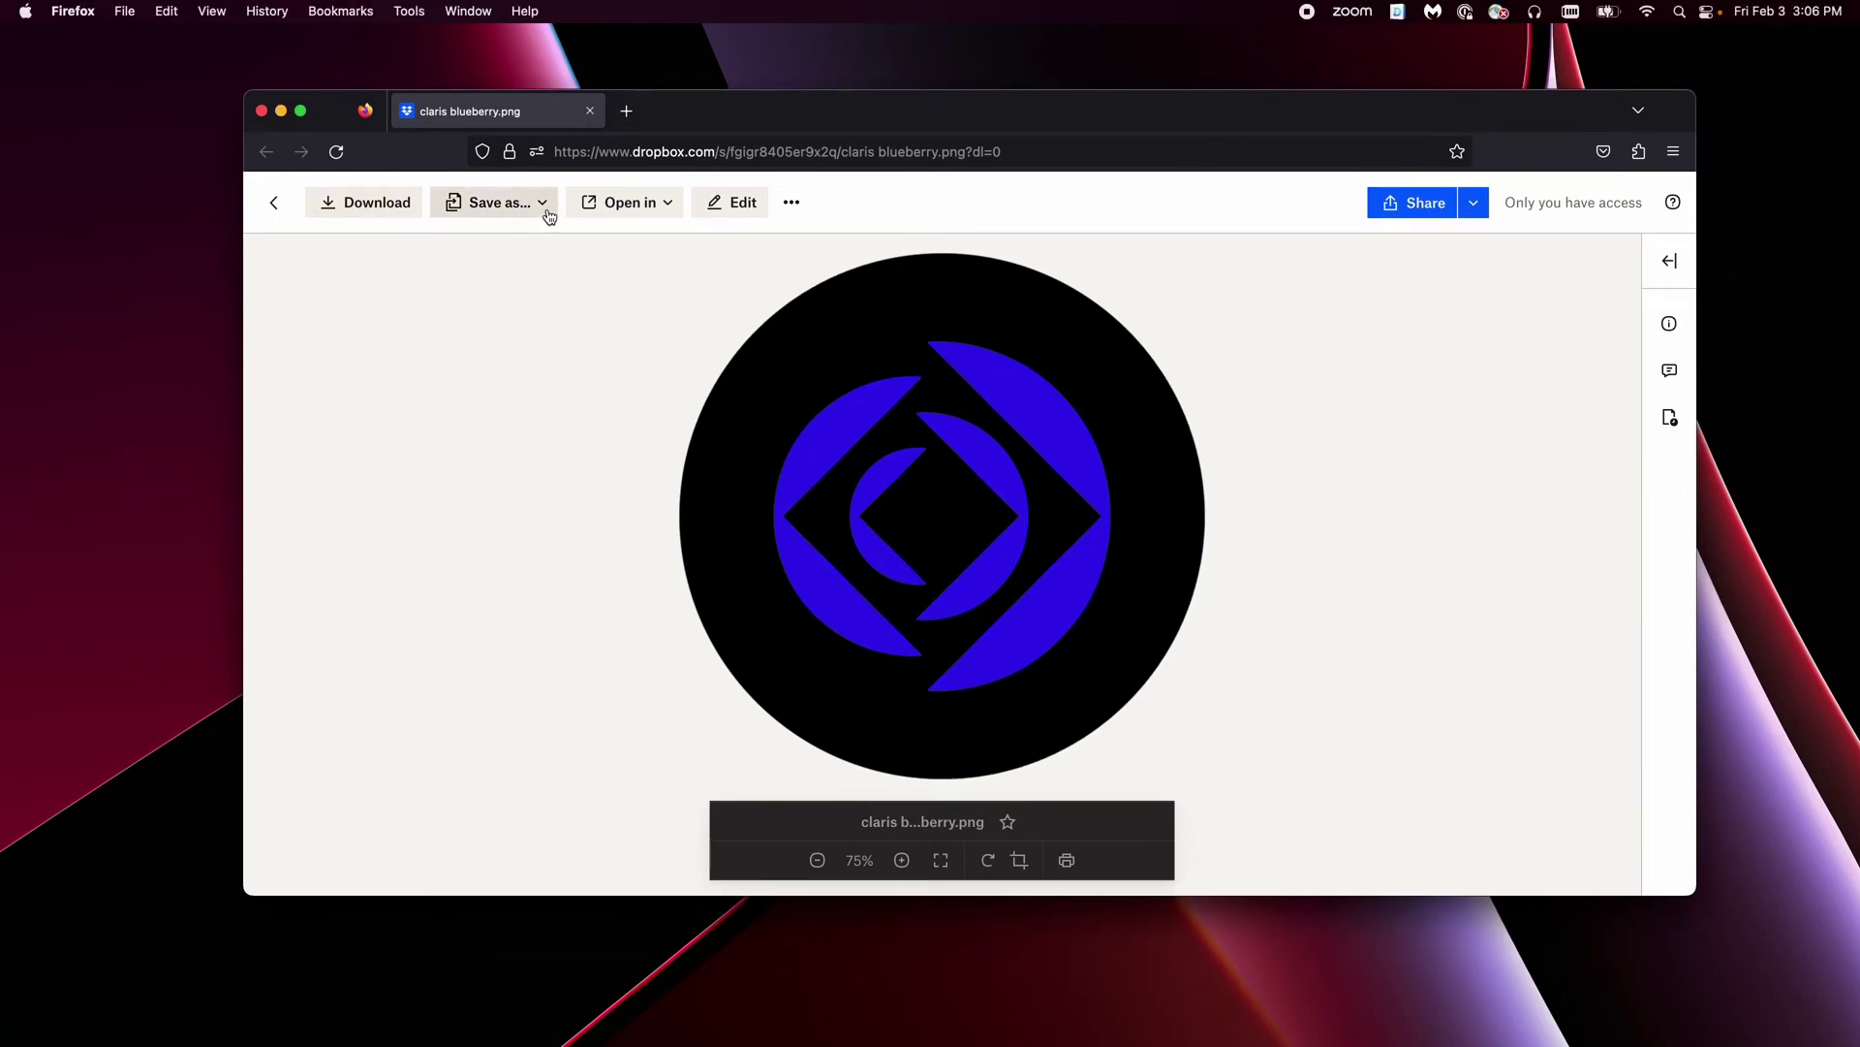
click(664, 203)
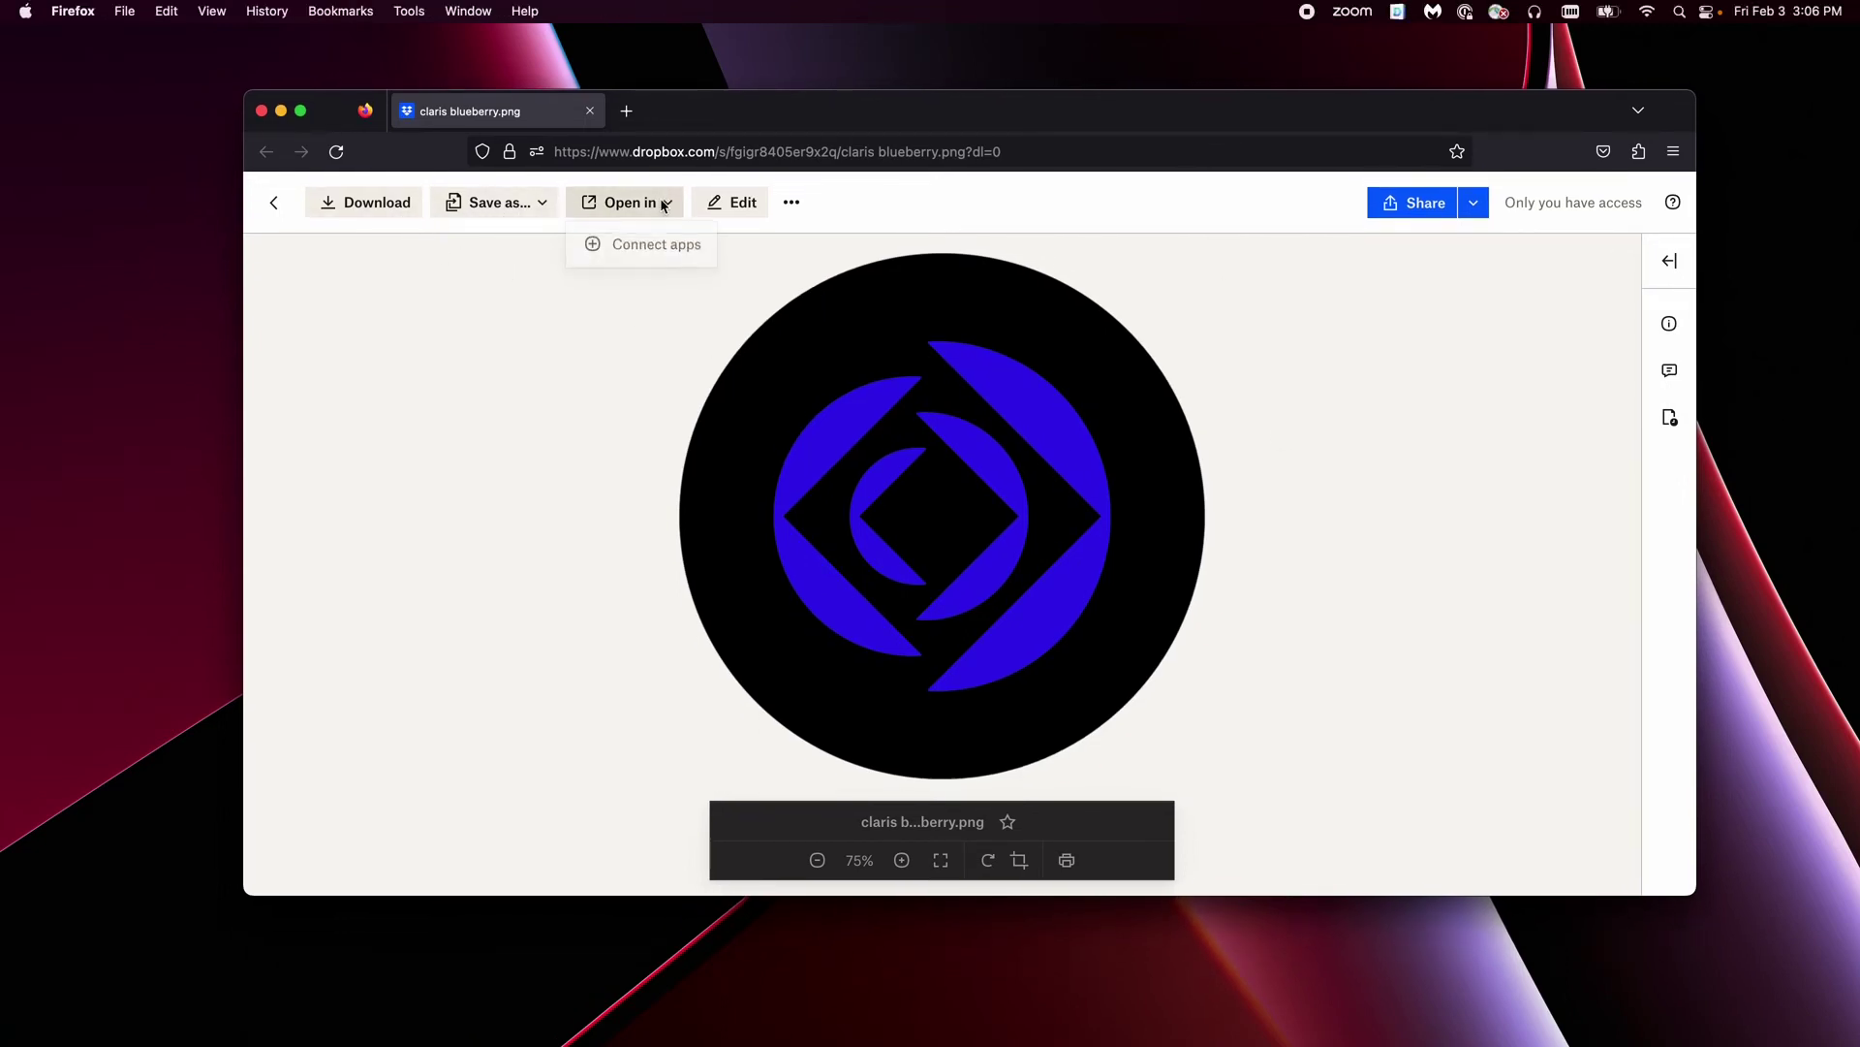
click(865, 217)
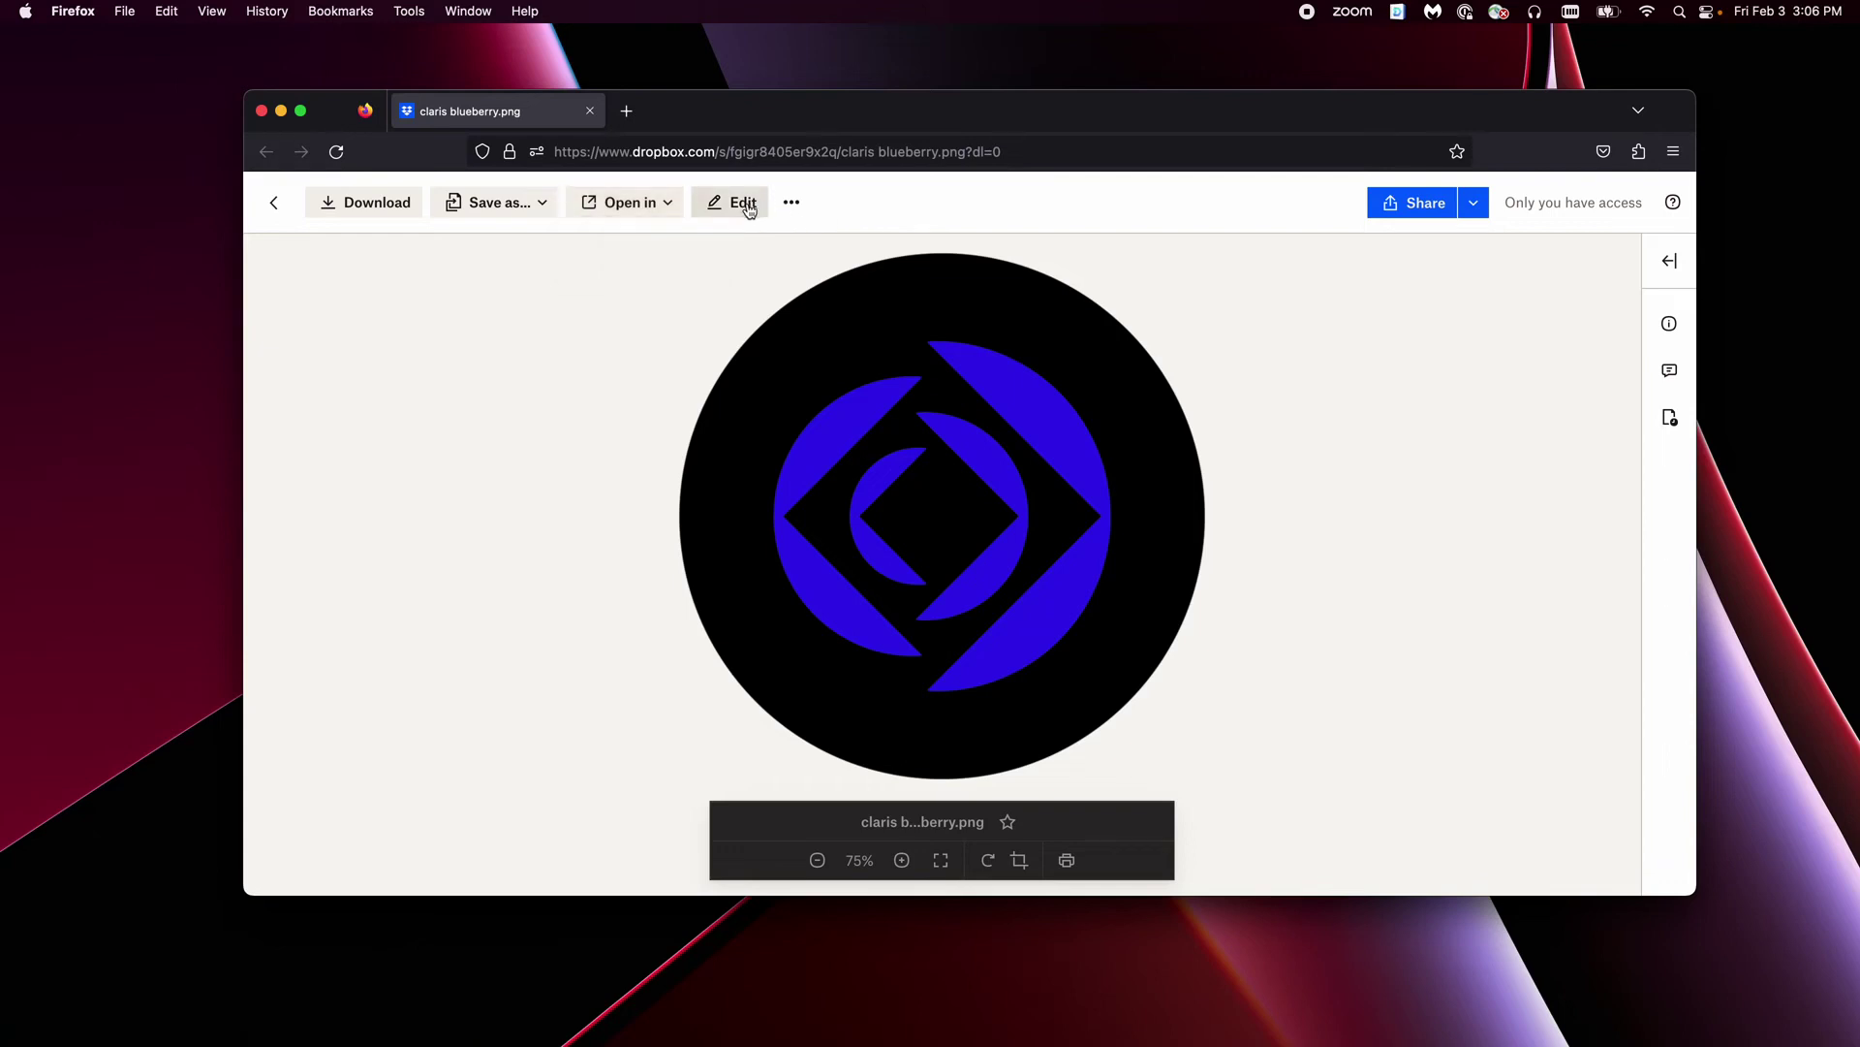
click(790, 206)
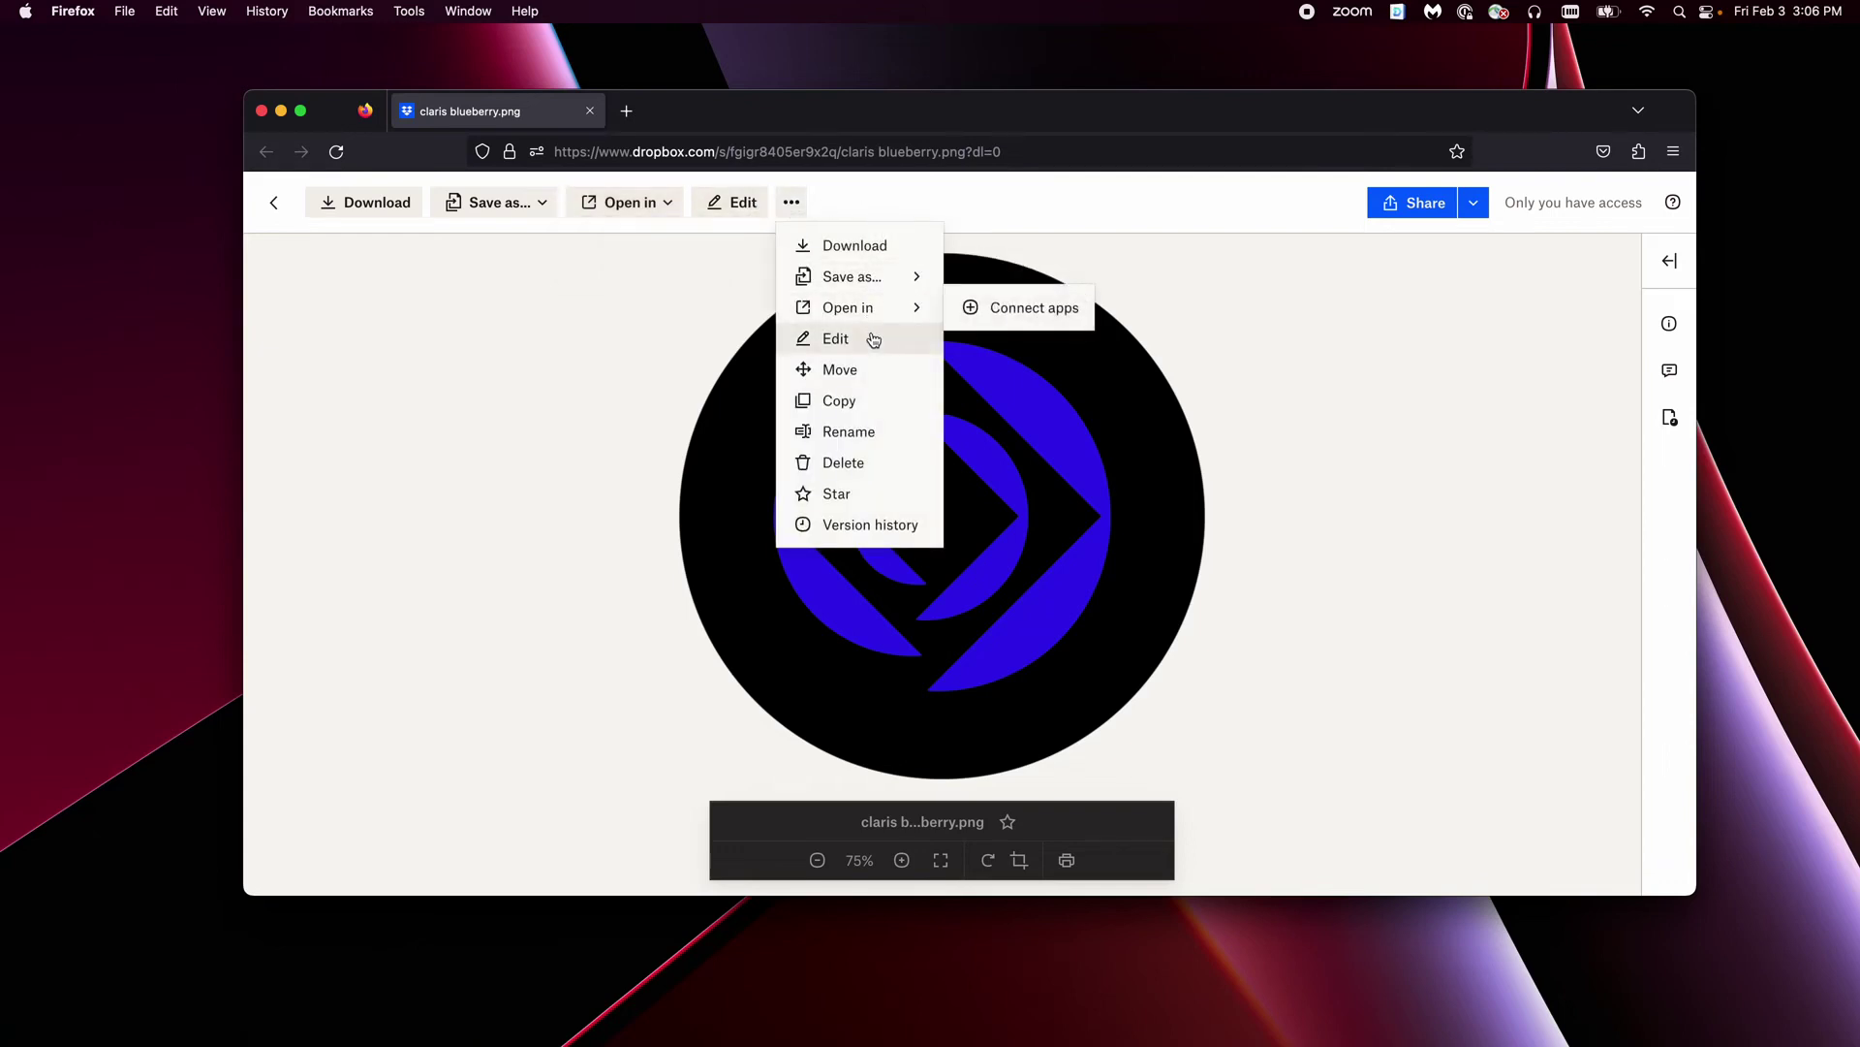
mouse_move(911, 308)
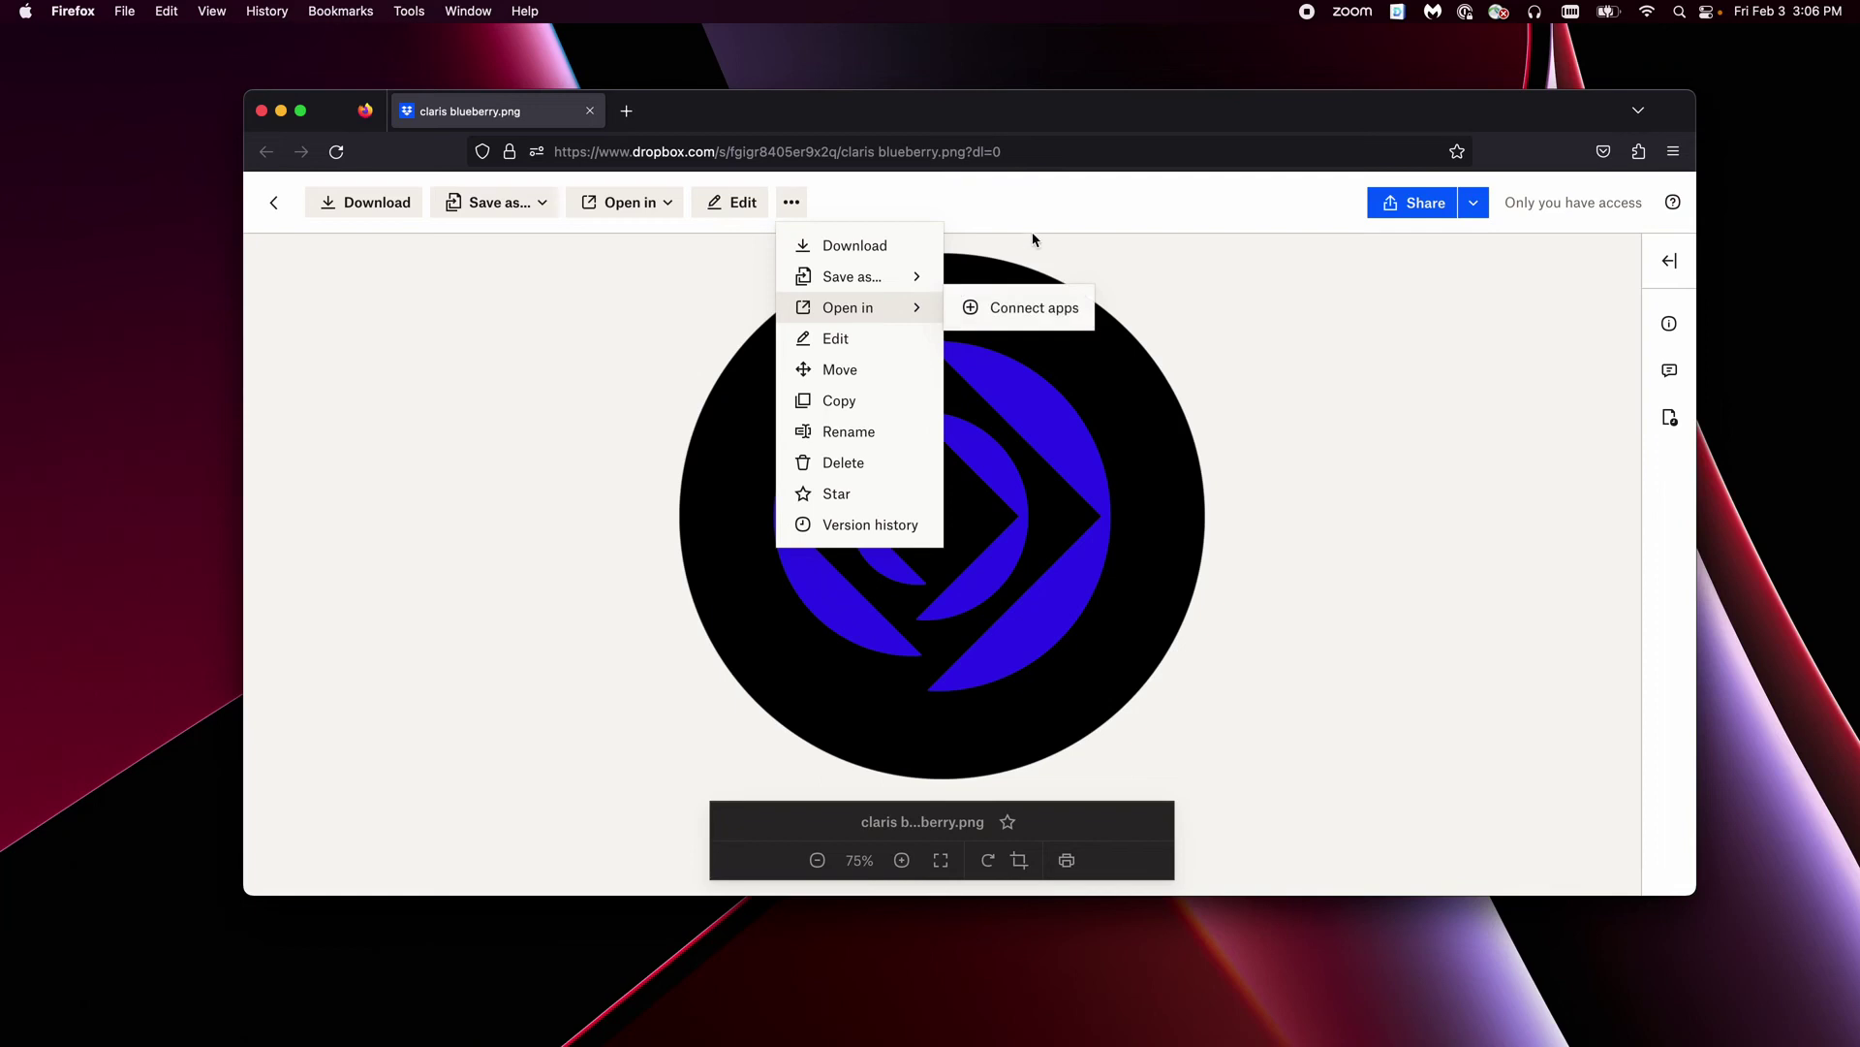
click(1078, 210)
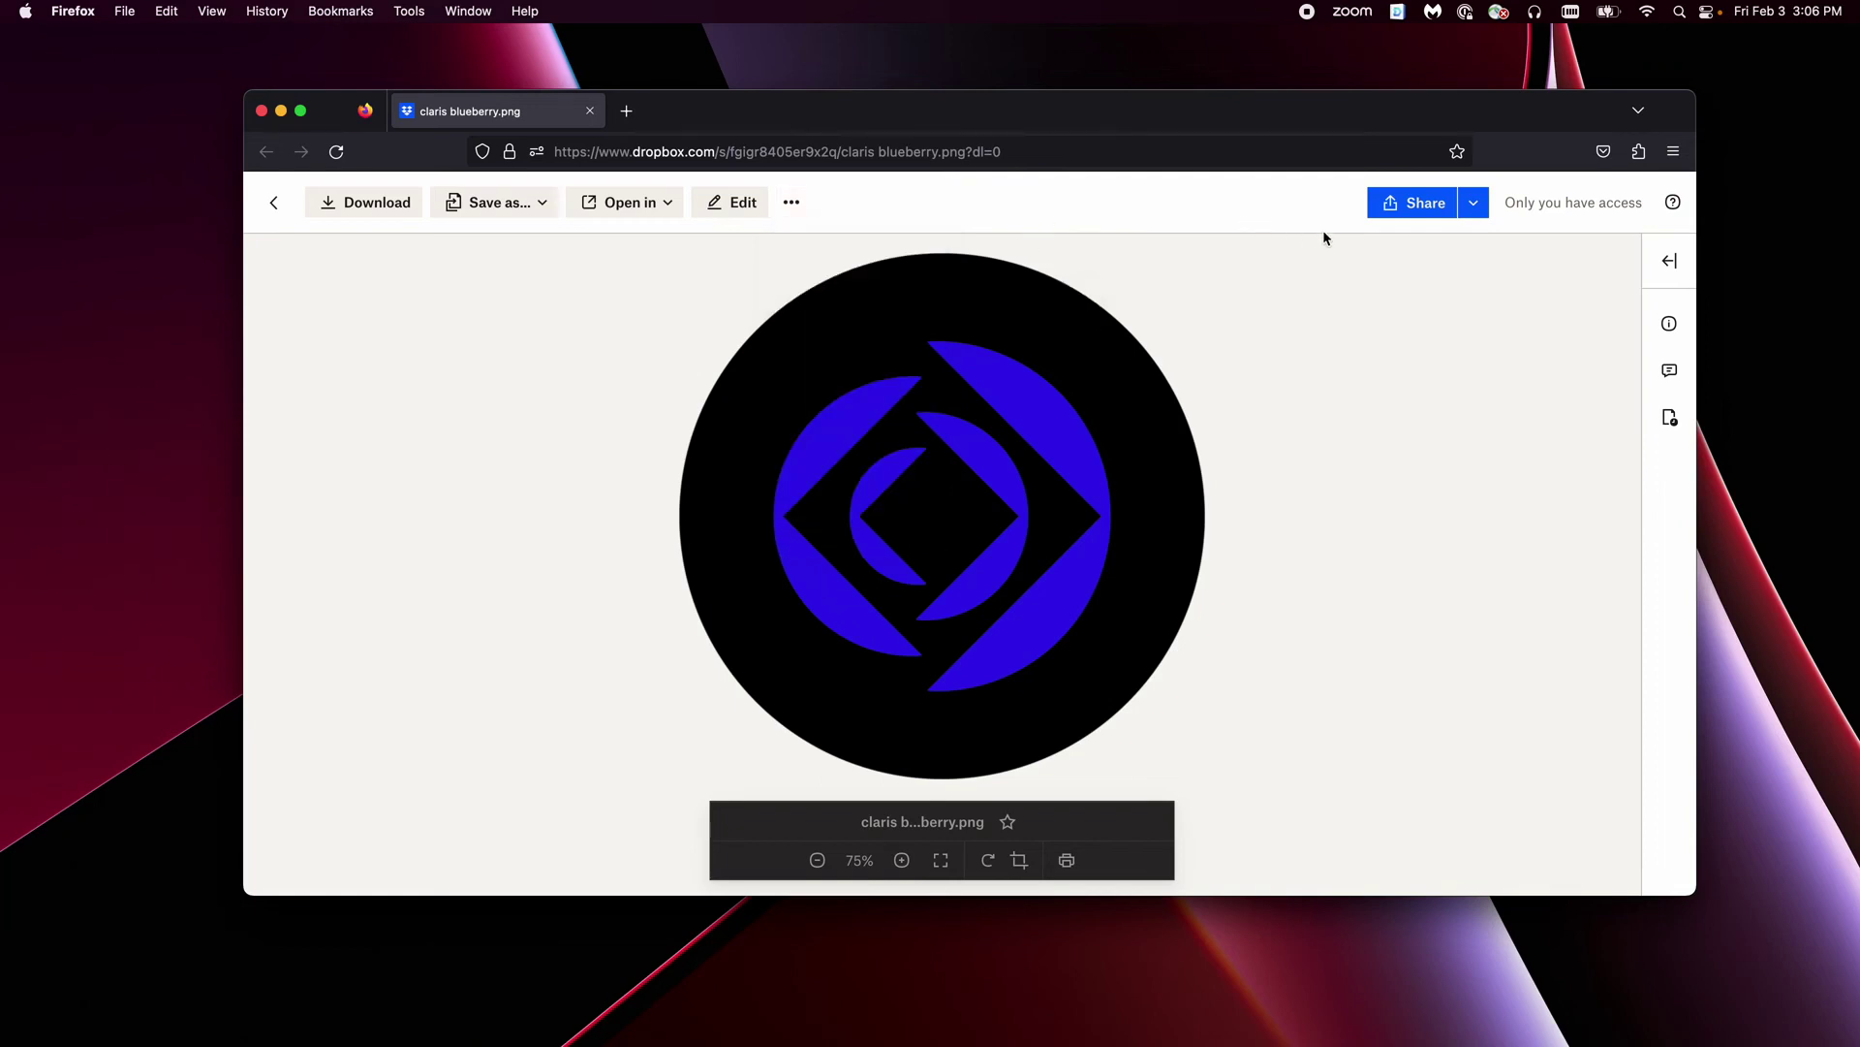
click(1479, 210)
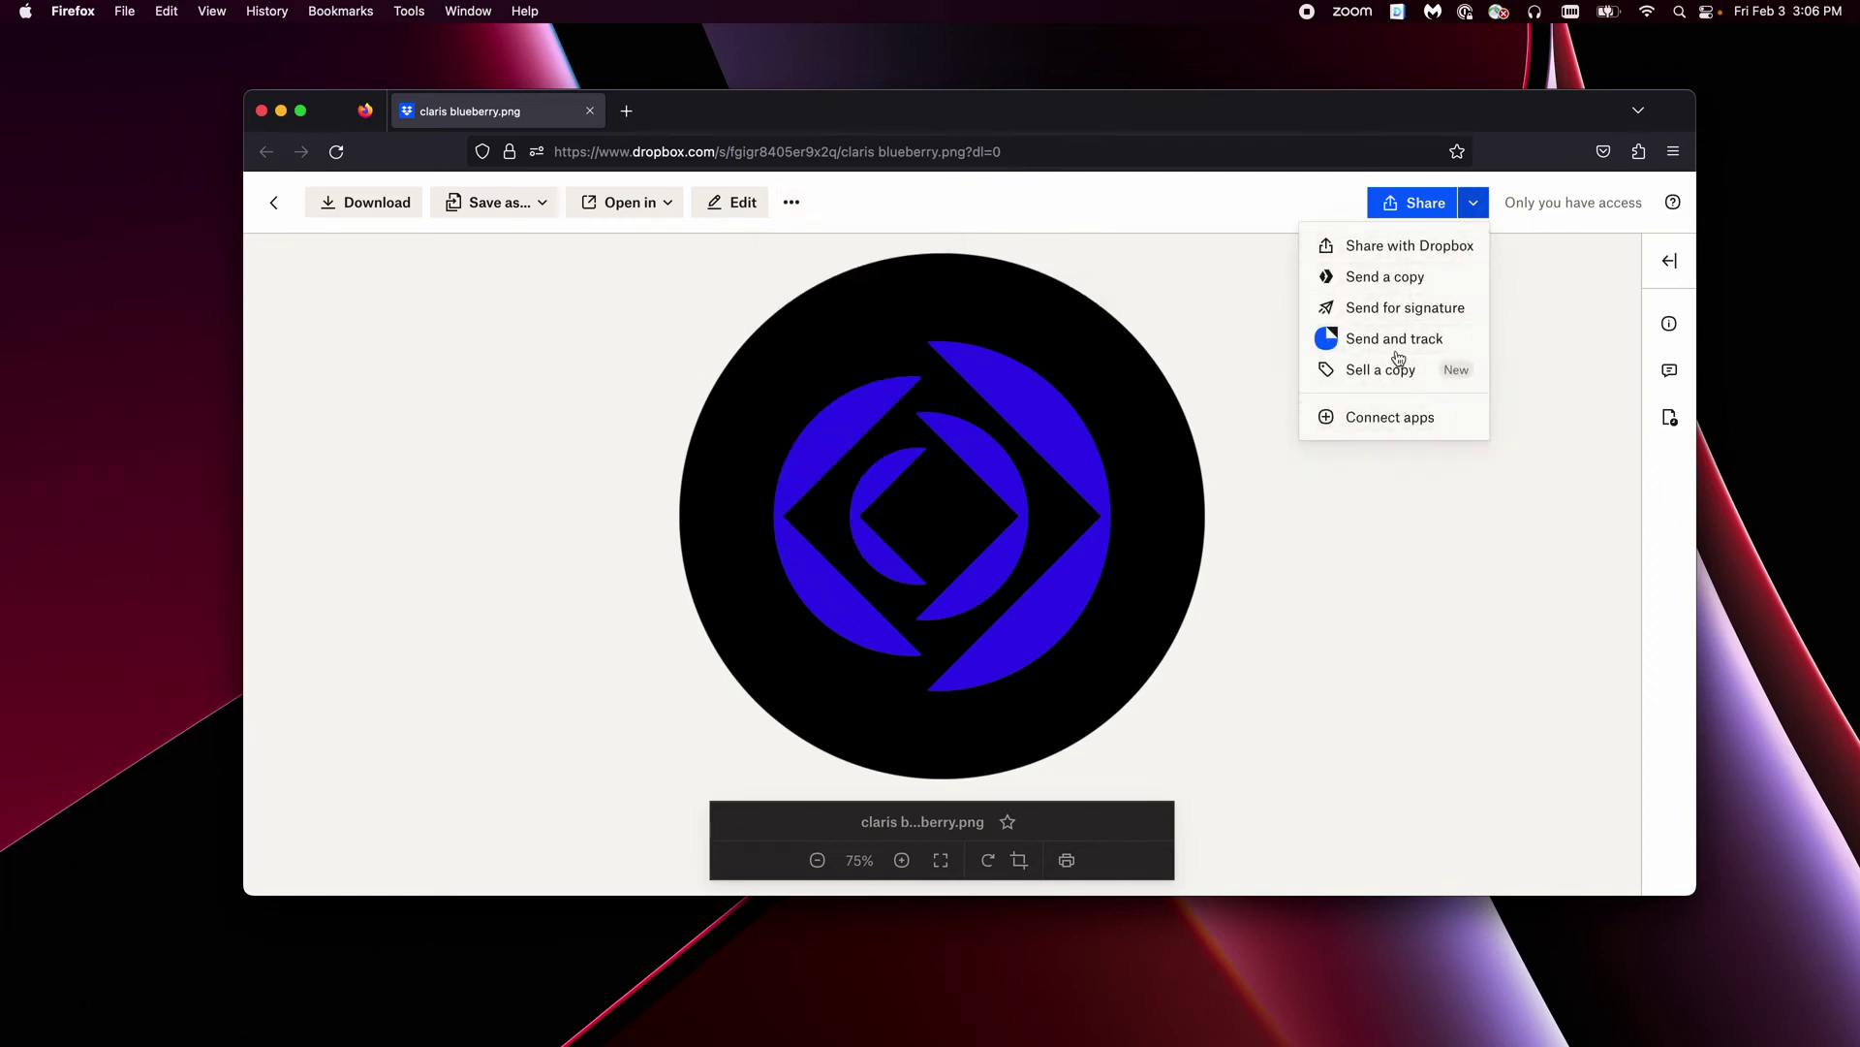
click(1095, 199)
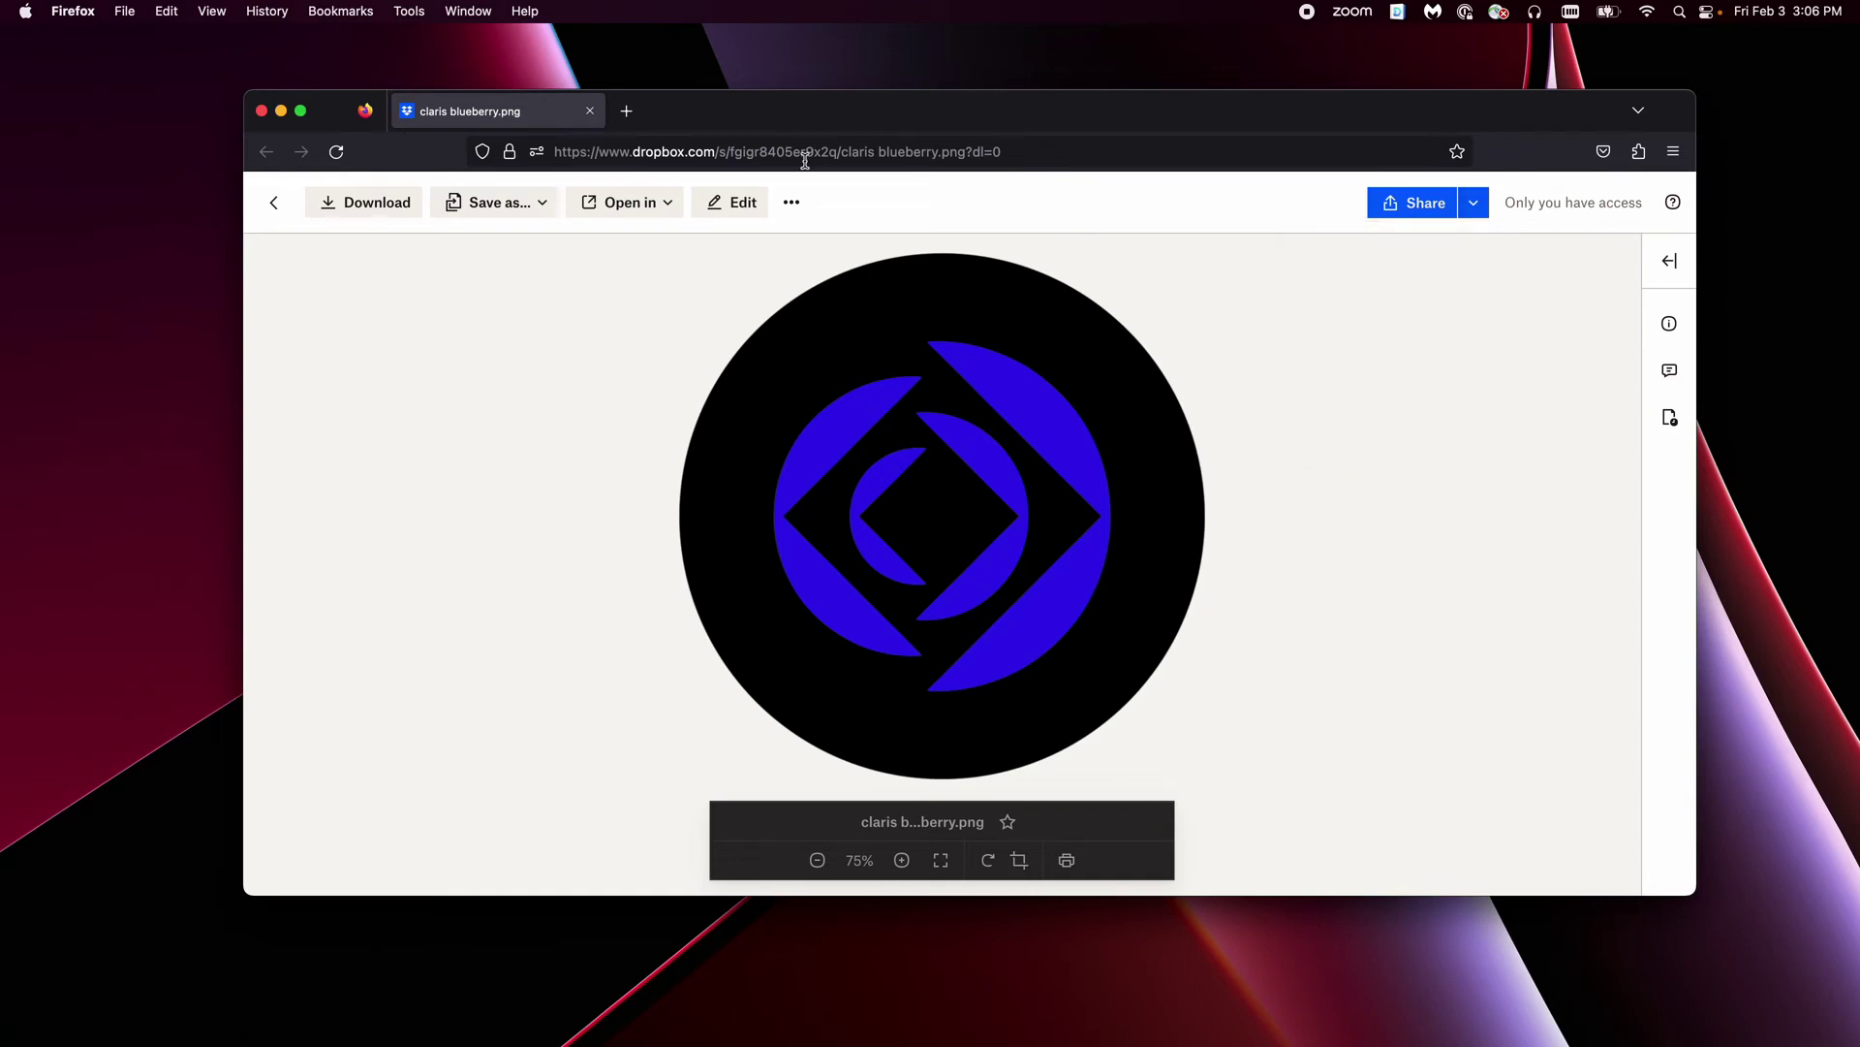
- Close the browser showing the logo and bring up FileMaker's Download tab with the logo row's Dropbox path selected
click(591, 111)
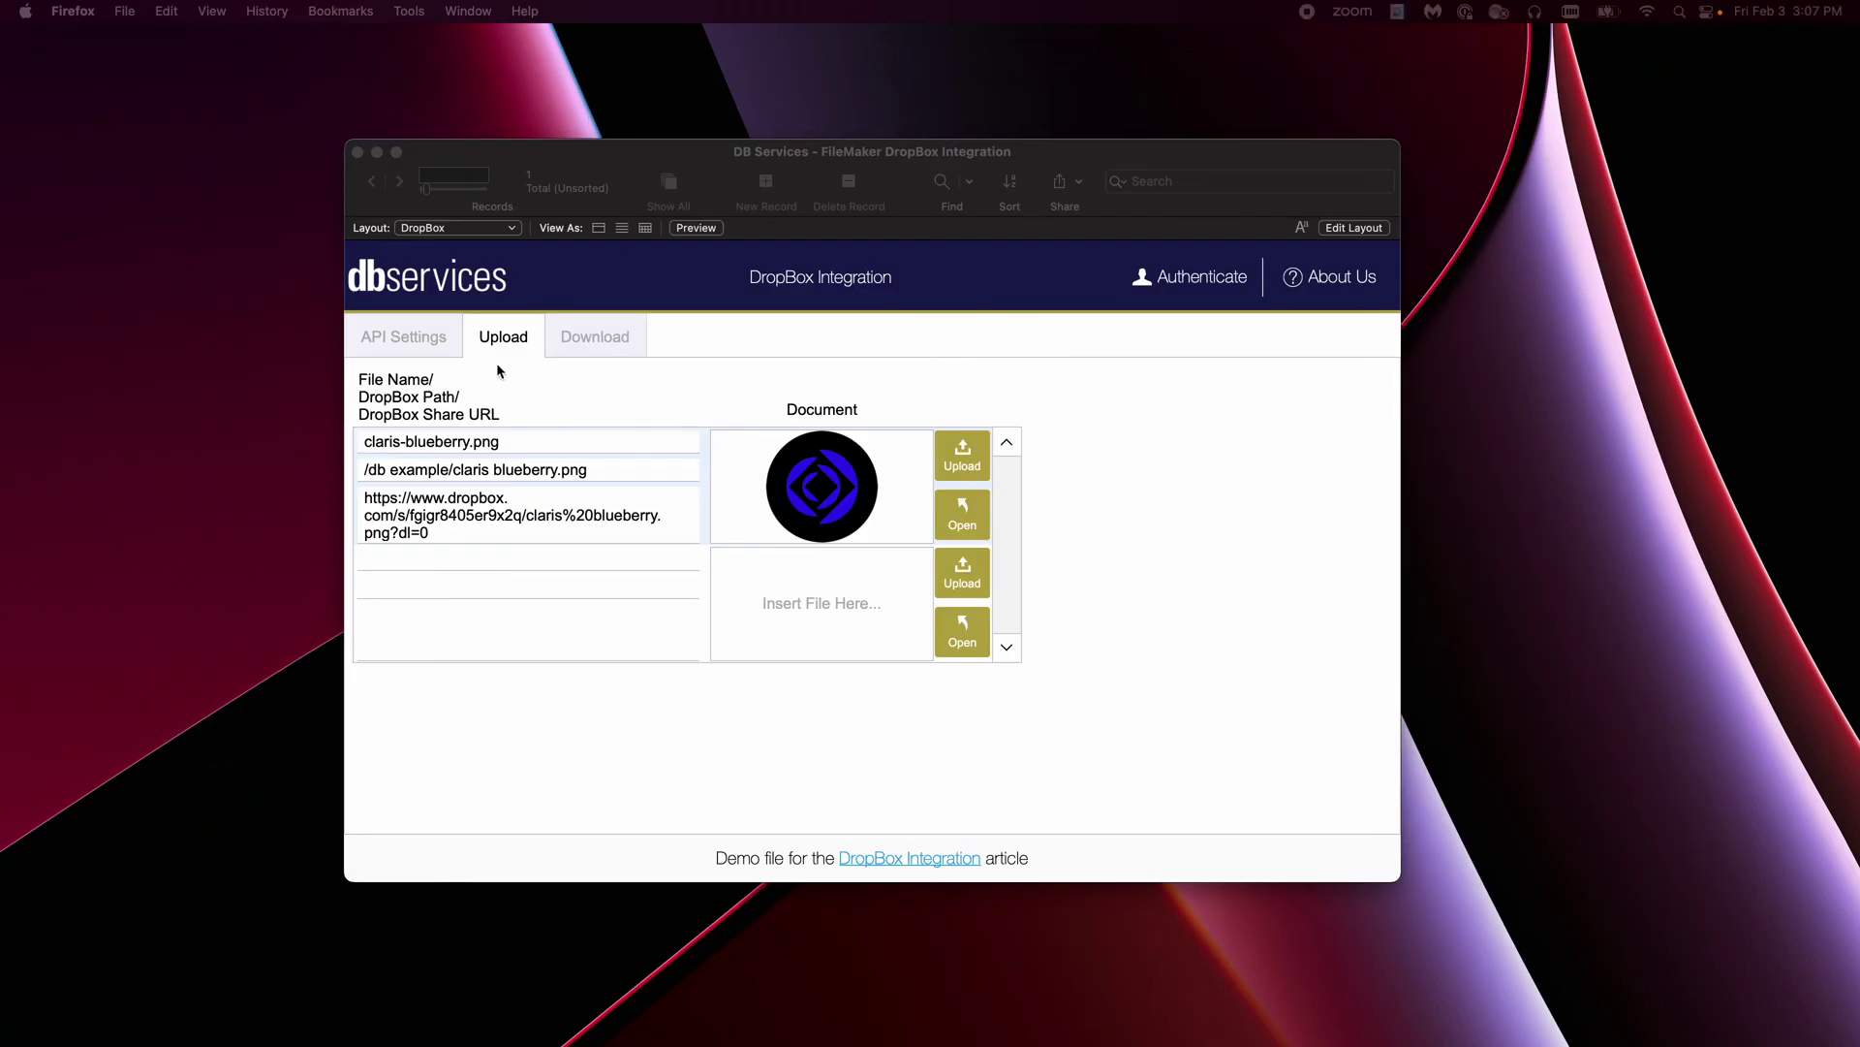
click(595, 347)
click(595, 341)
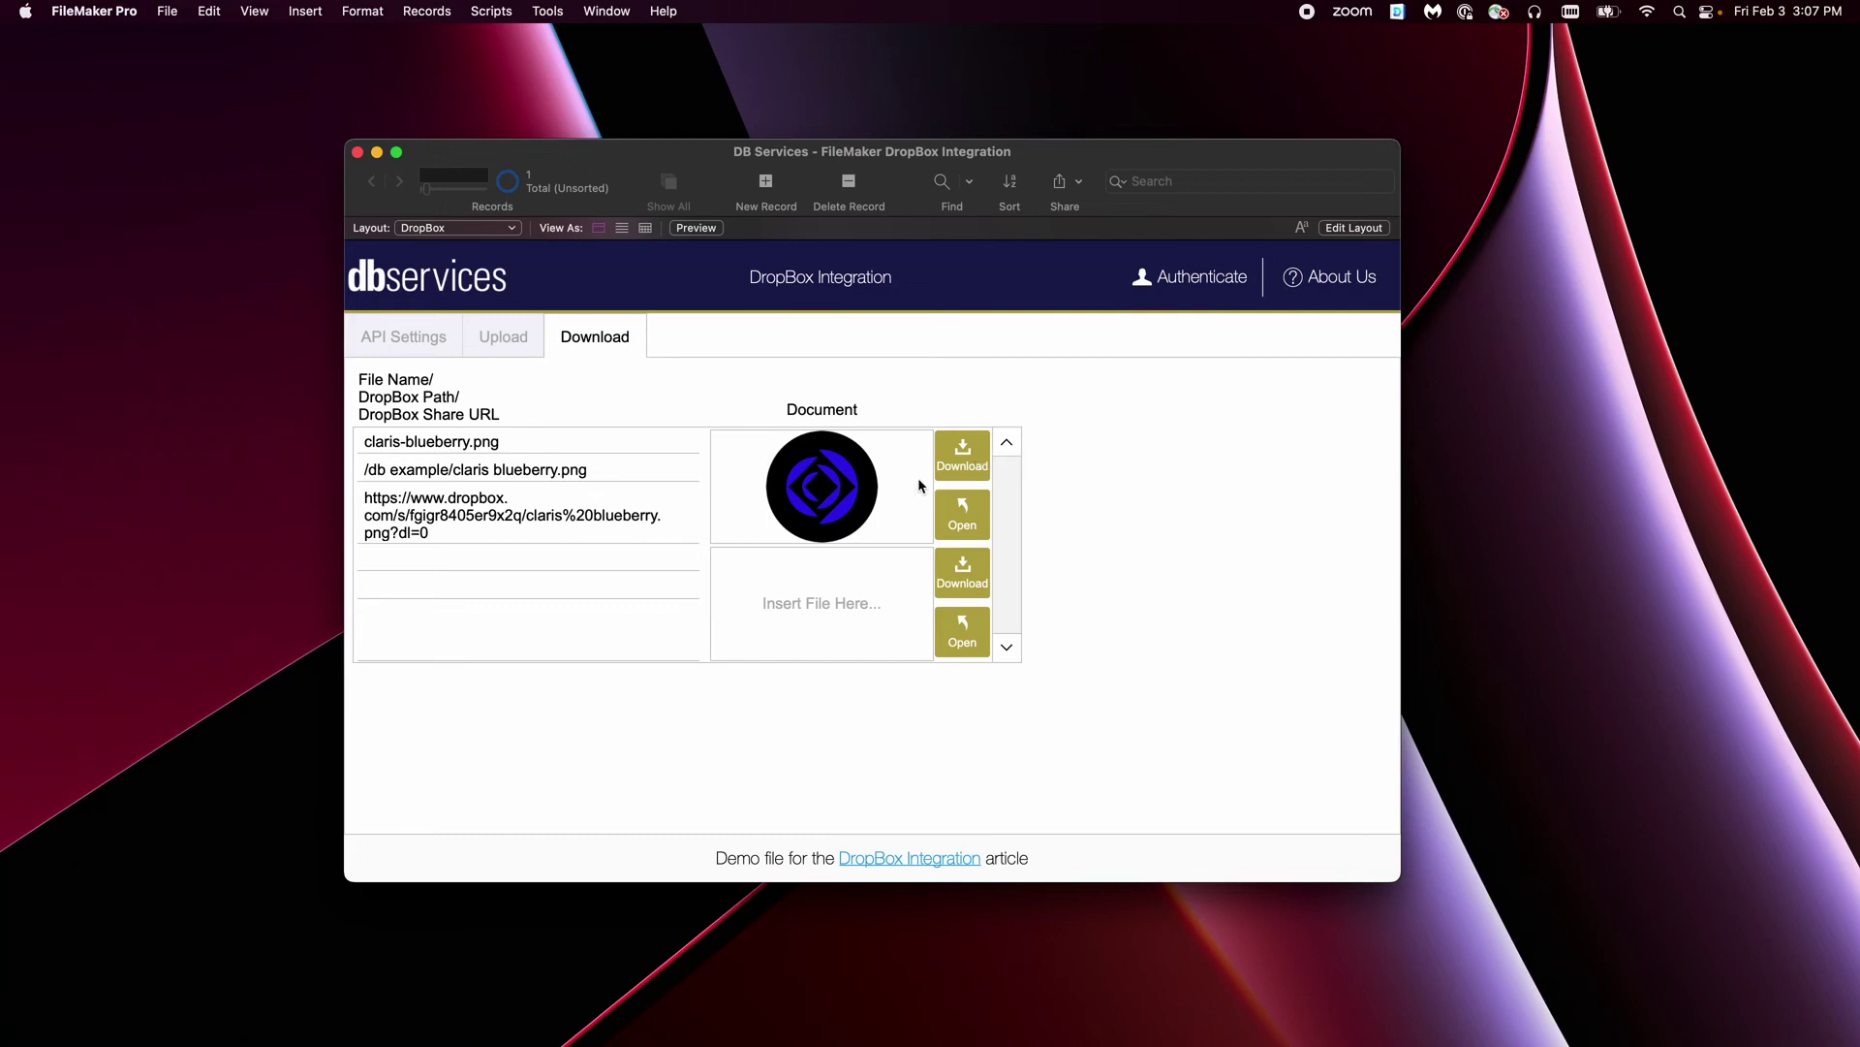
click(613, 471)
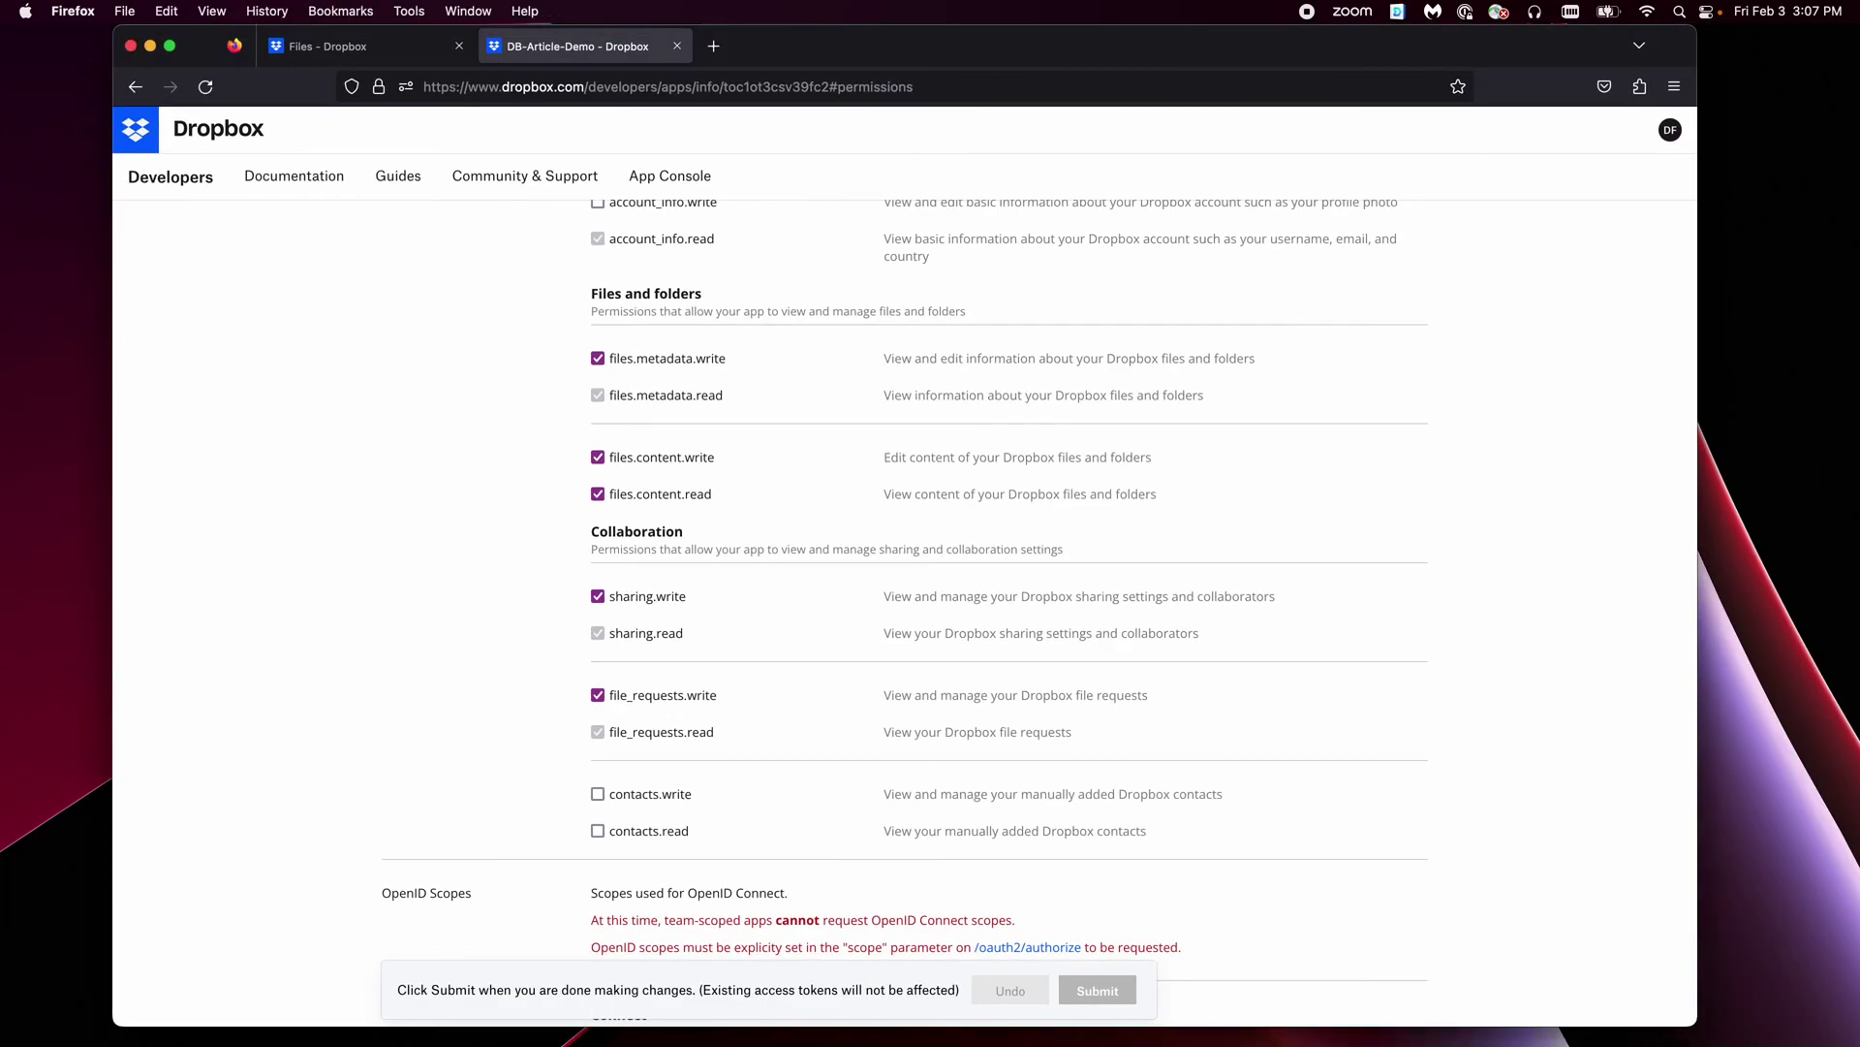
- Confirm claris blueberry.png is in Dropbox's DB Example folder, then go back to the FileMaker desktop
click(392, 65)
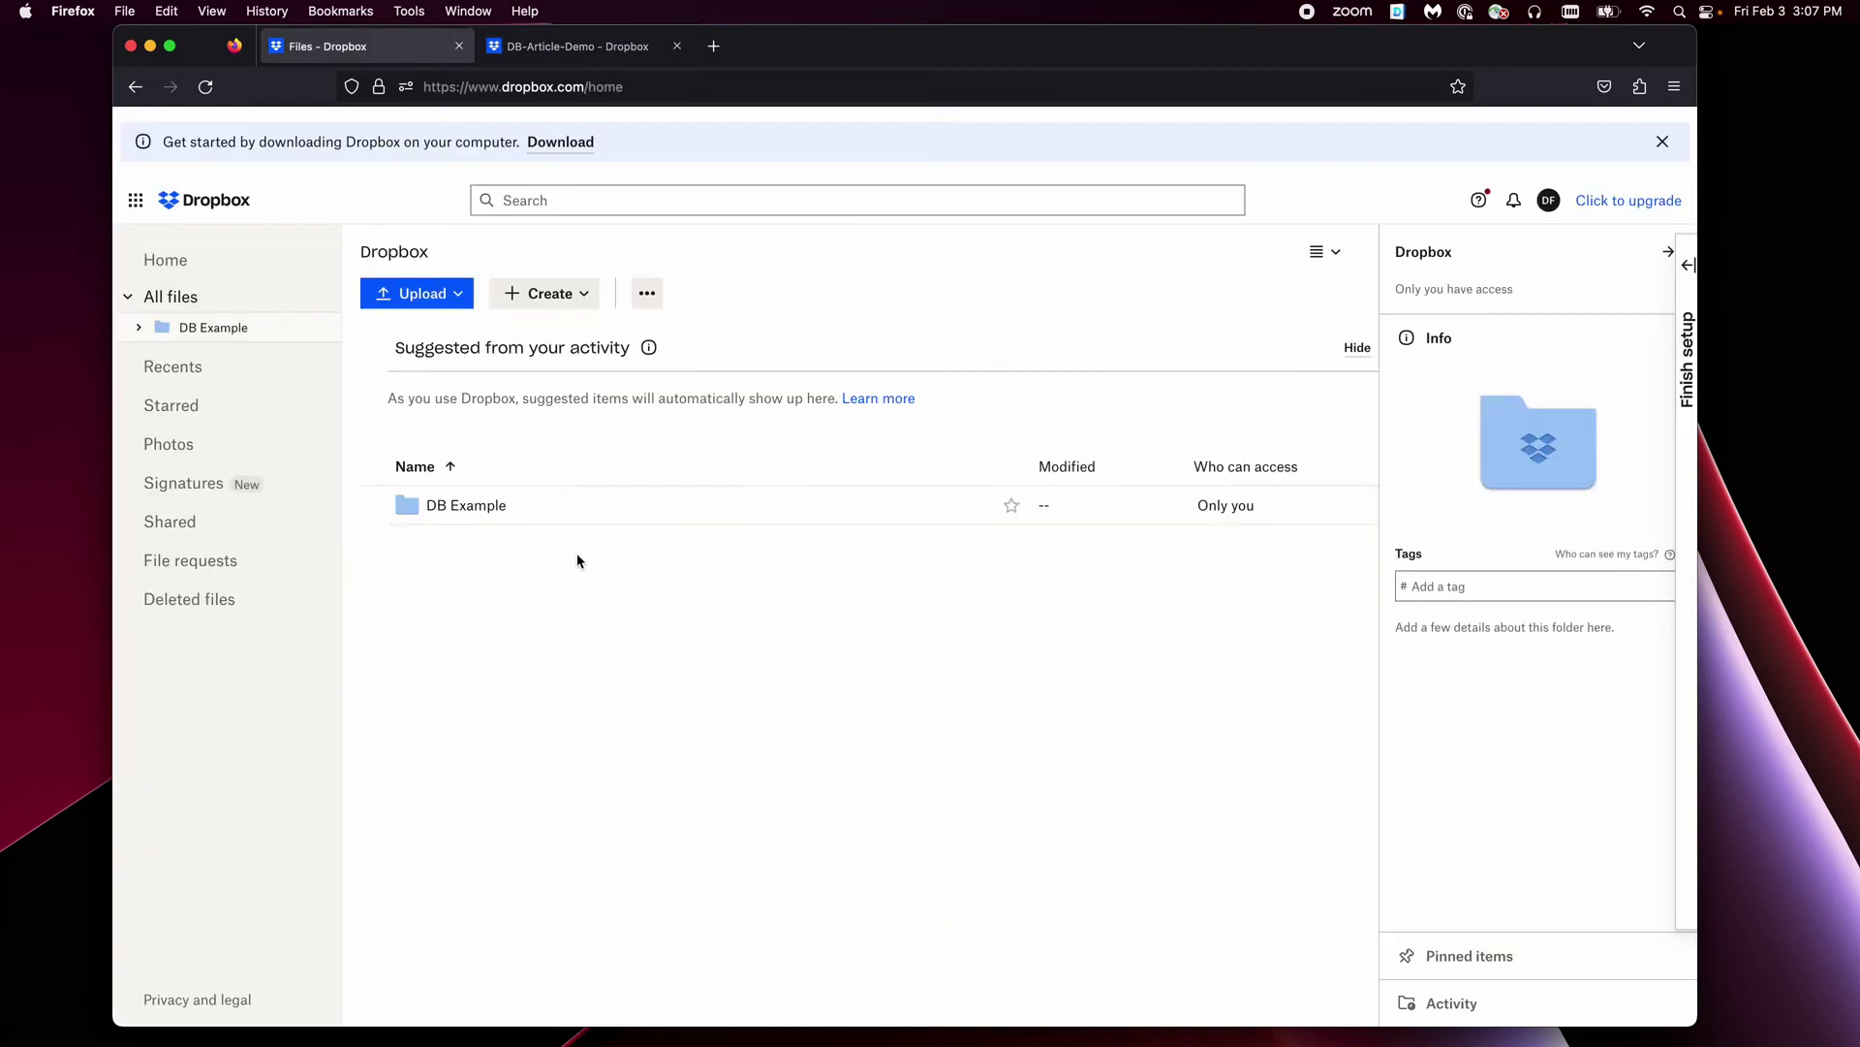
click(470, 504)
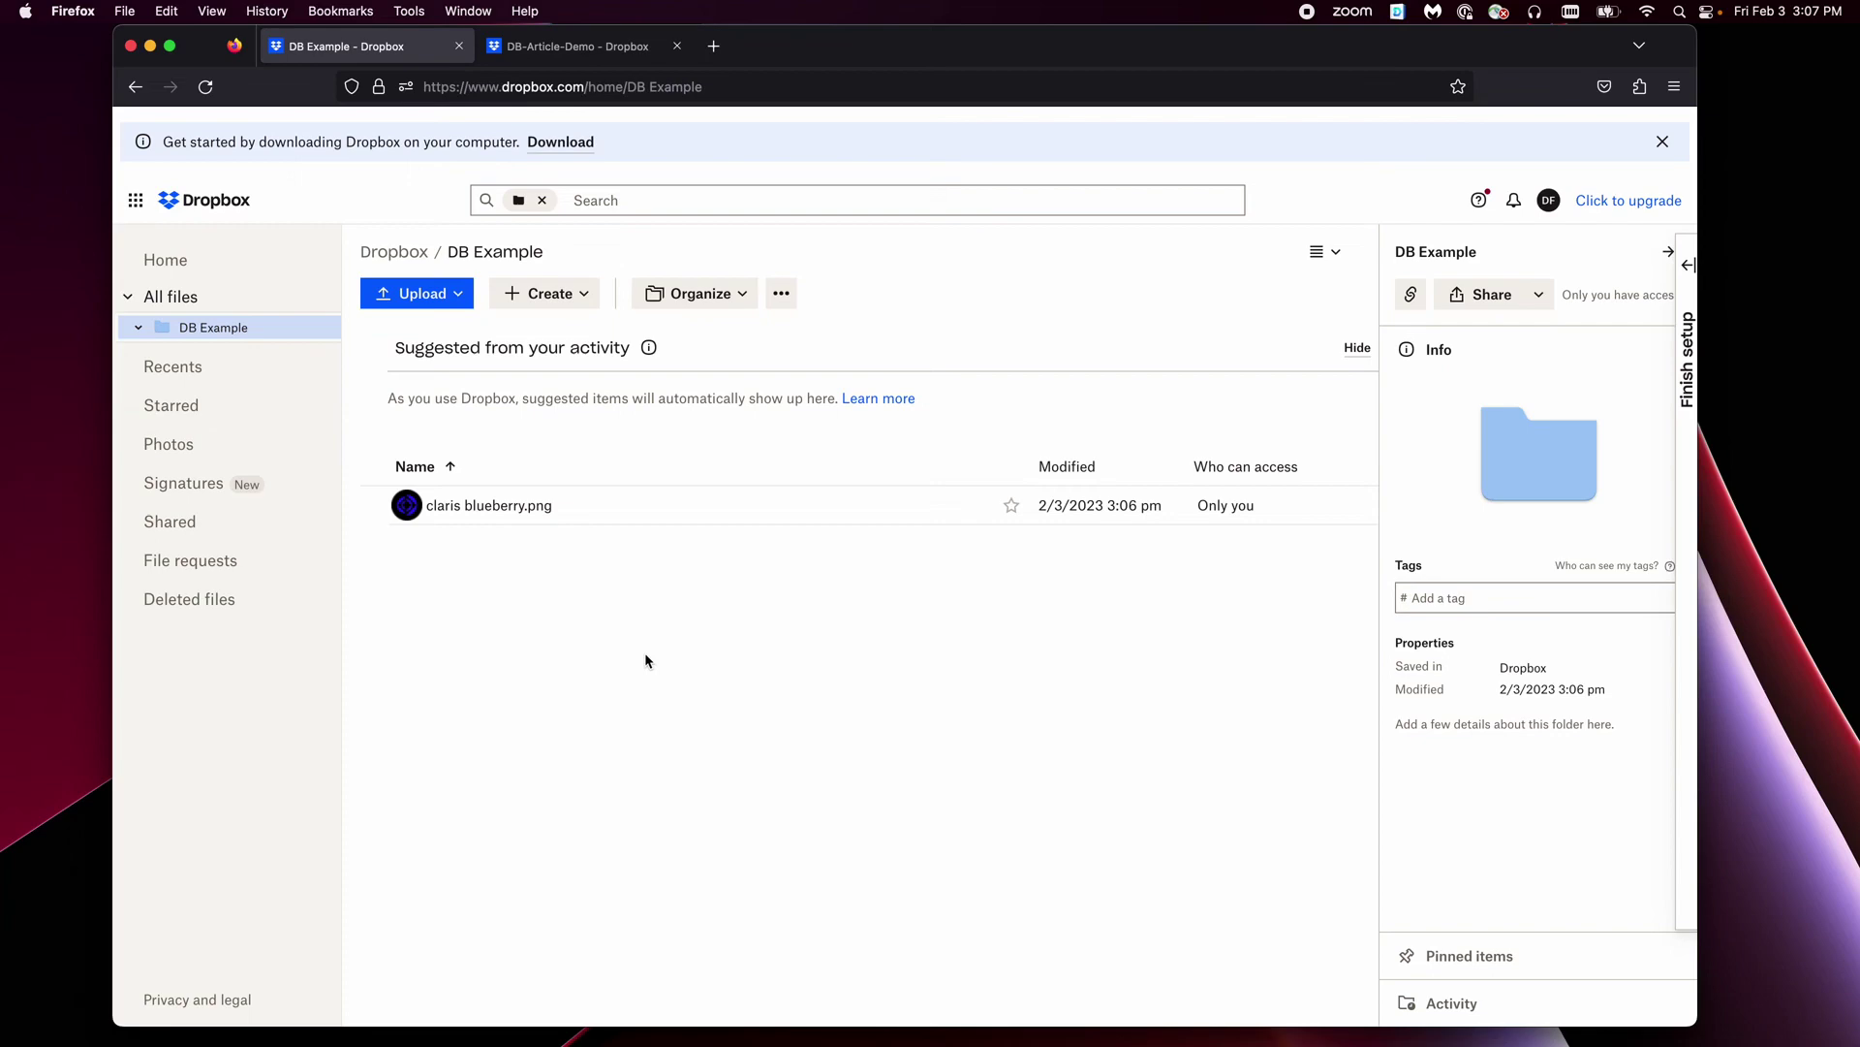
key(ctrl+Right)
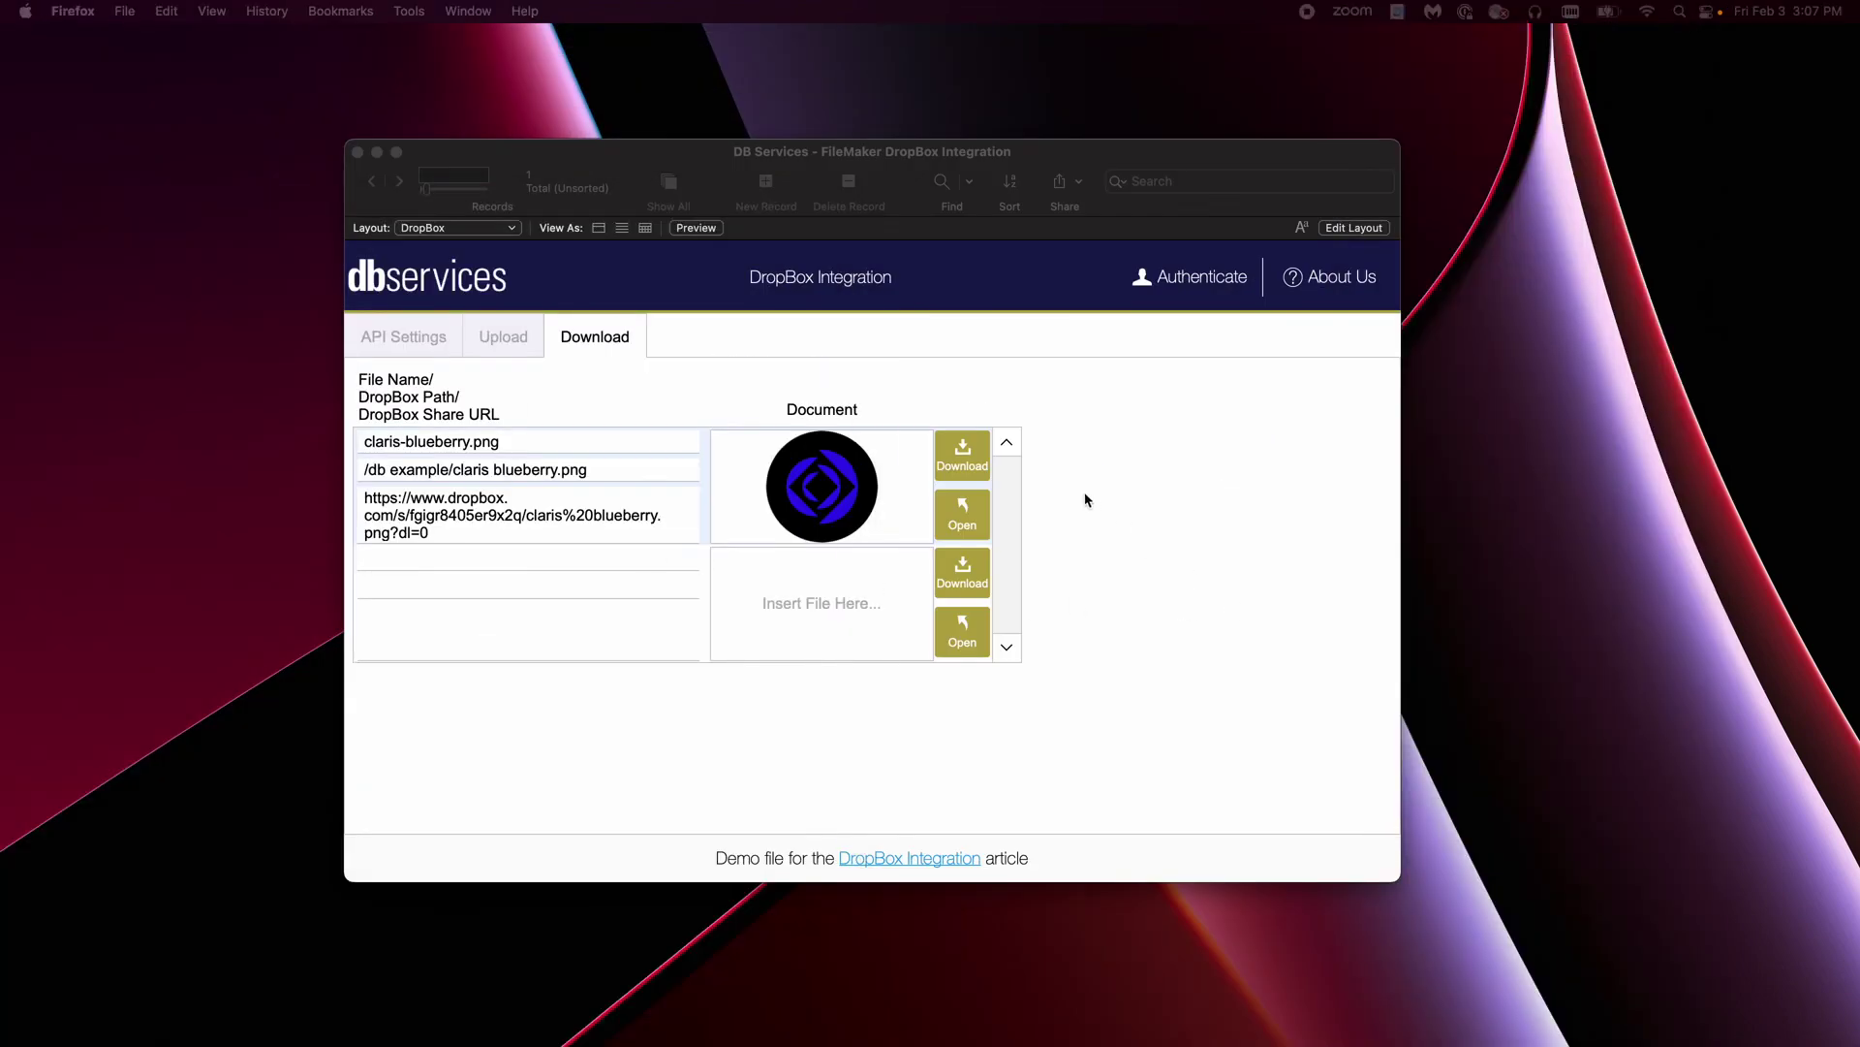
- Download claris-blueberry.png from Dropbox into the first row's document field
click(1073, 436)
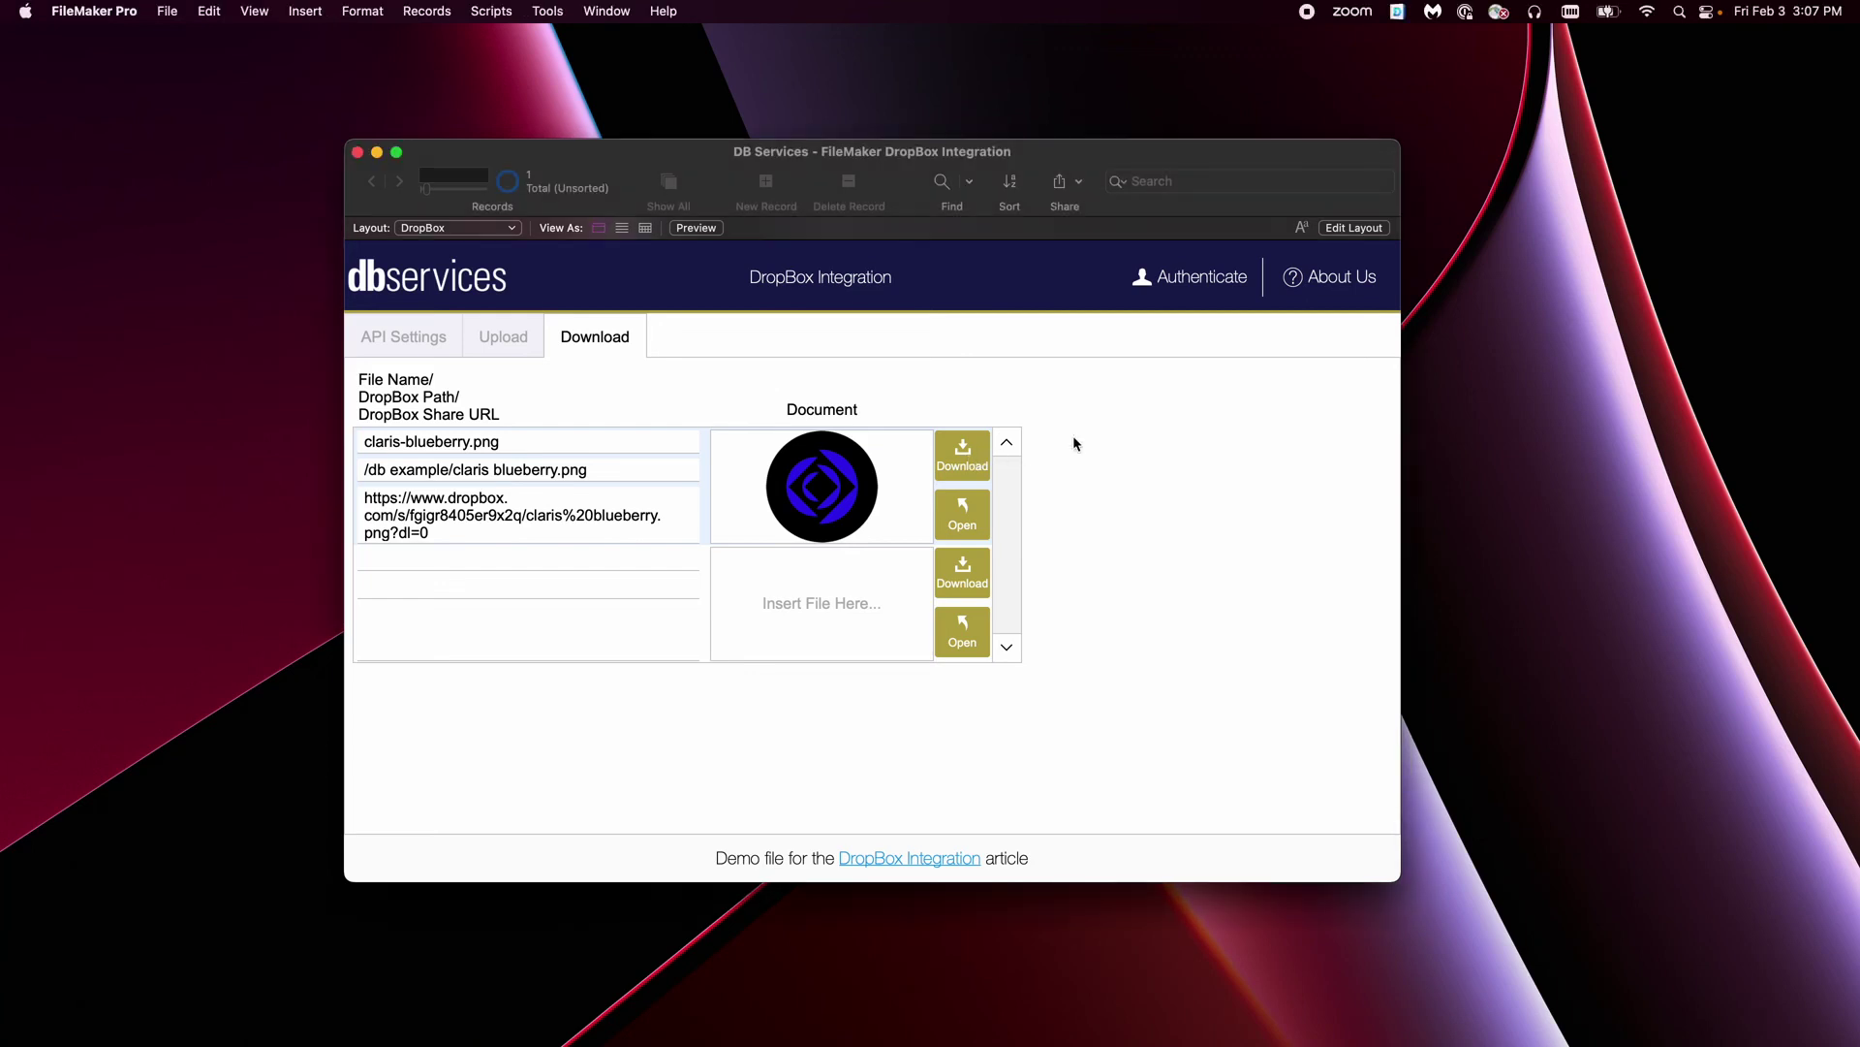
click(955, 461)
click(954, 462)
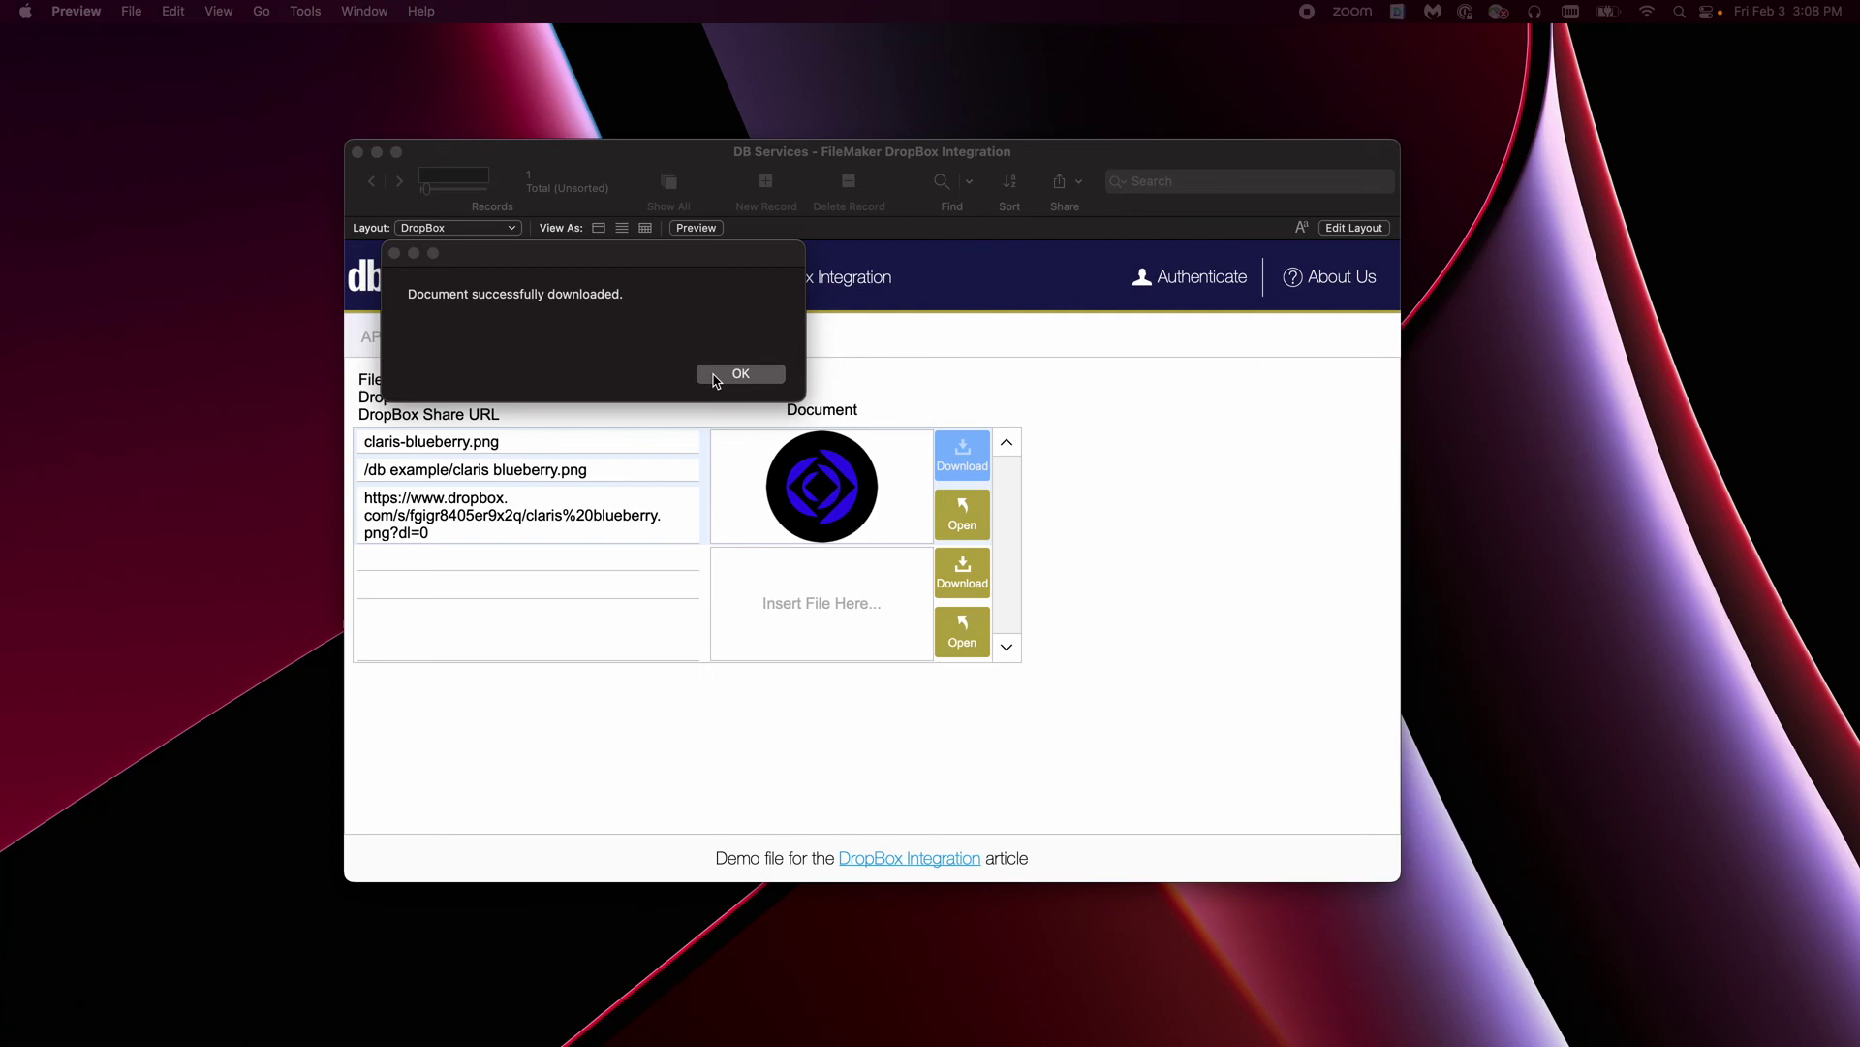
click(716, 378)
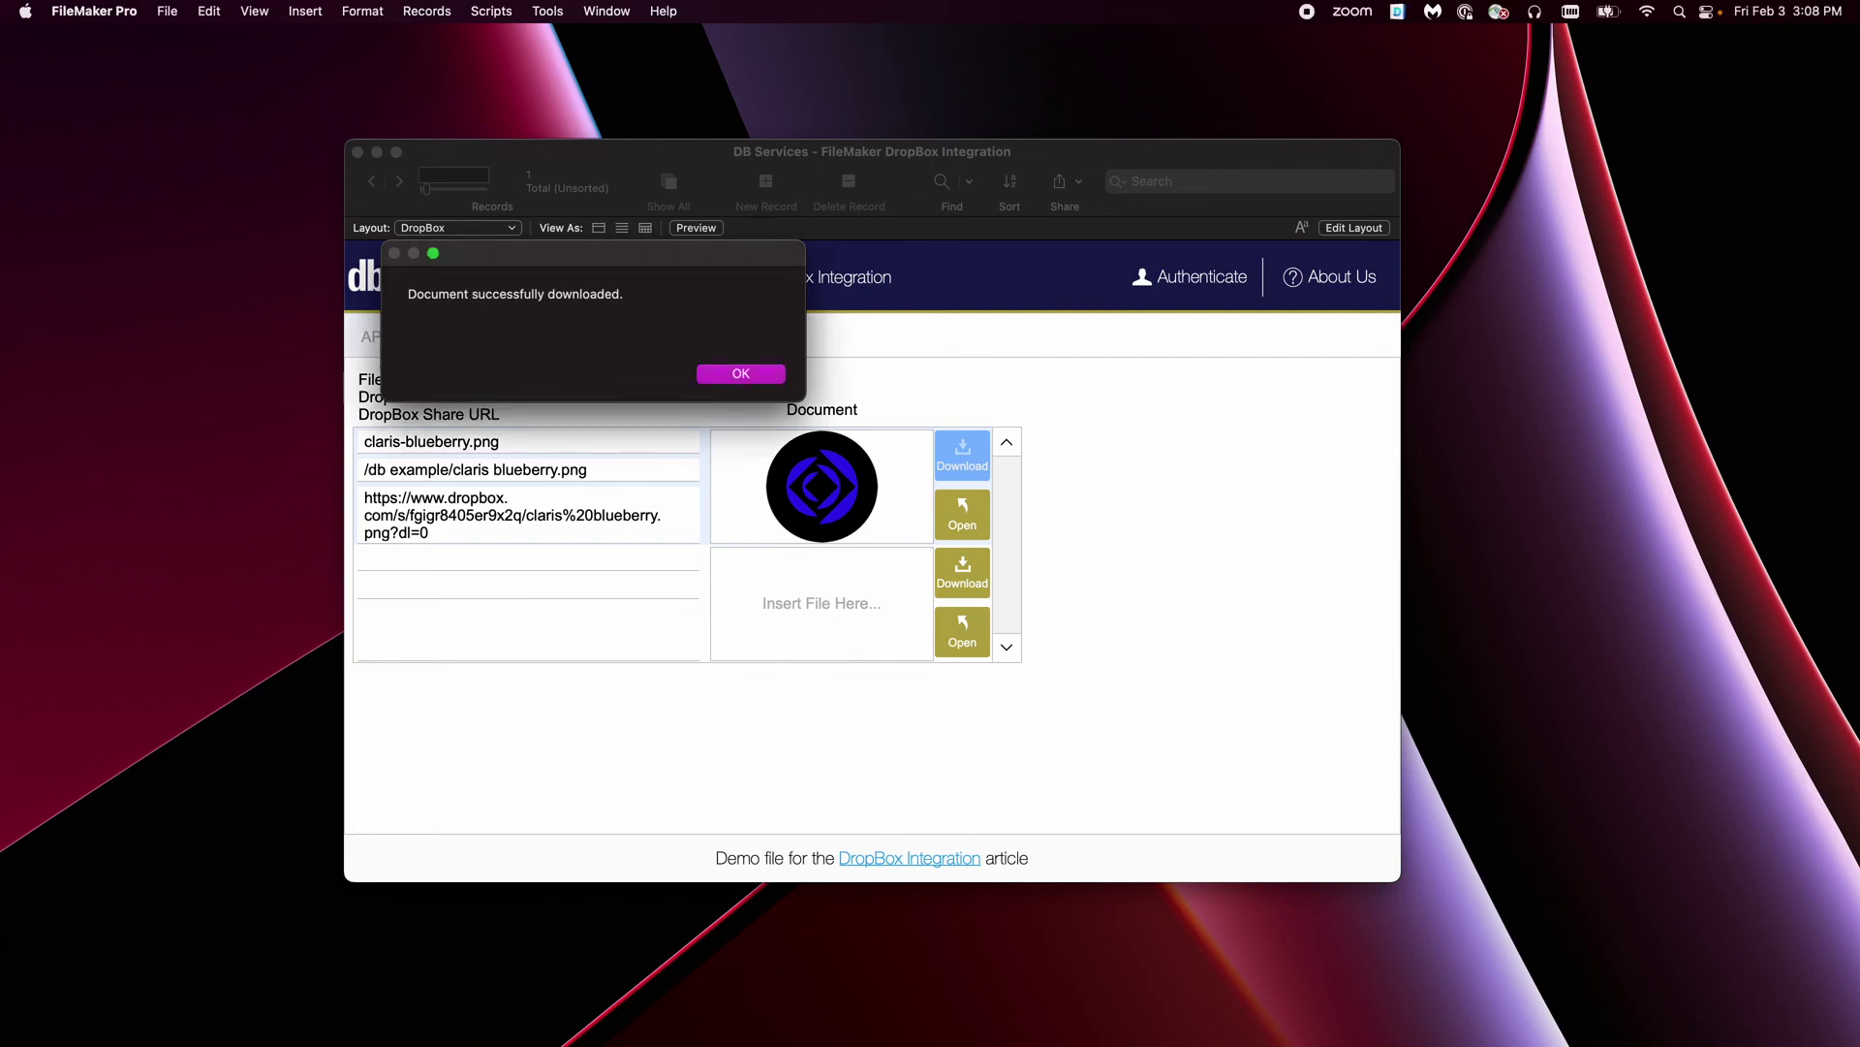
- Dismiss the 'Document successfully downloaded.' message, leaving the Claris logo in the first row
click(717, 378)
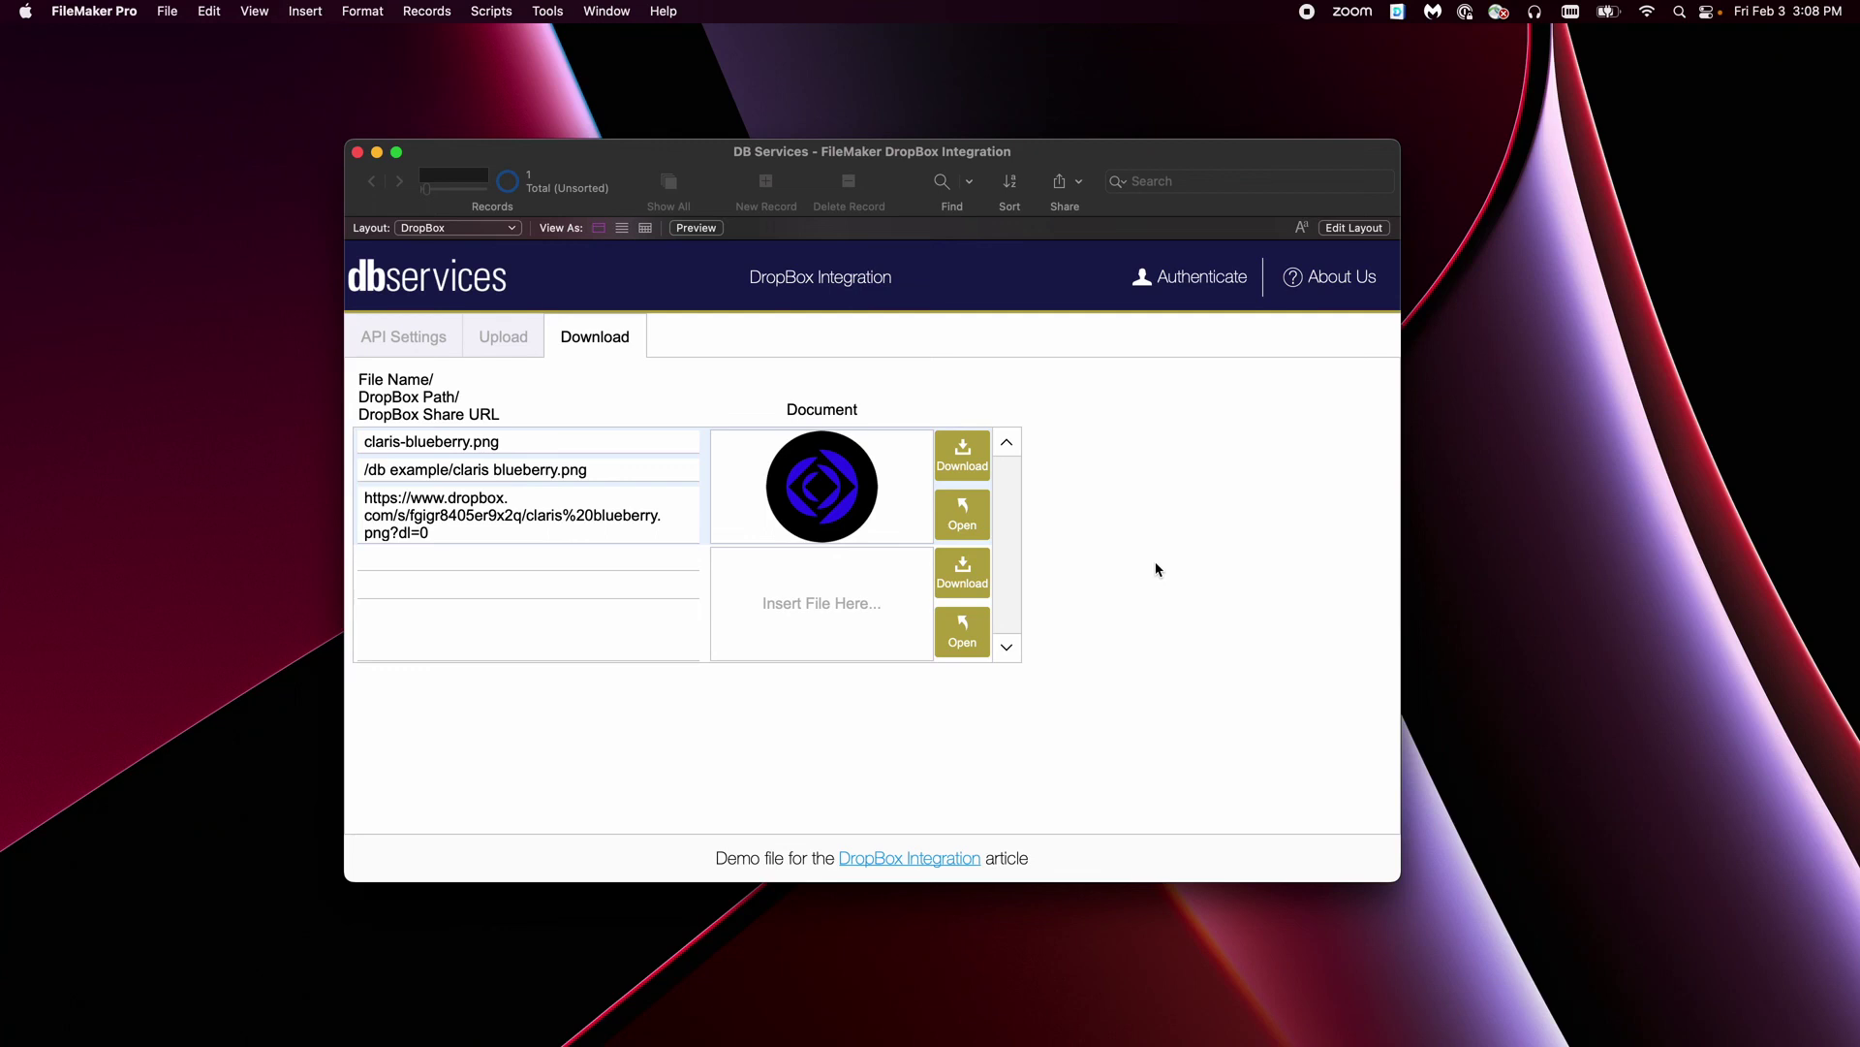
- Switch to the API Settings view showing the stored access and refresh tokens
click(438, 334)
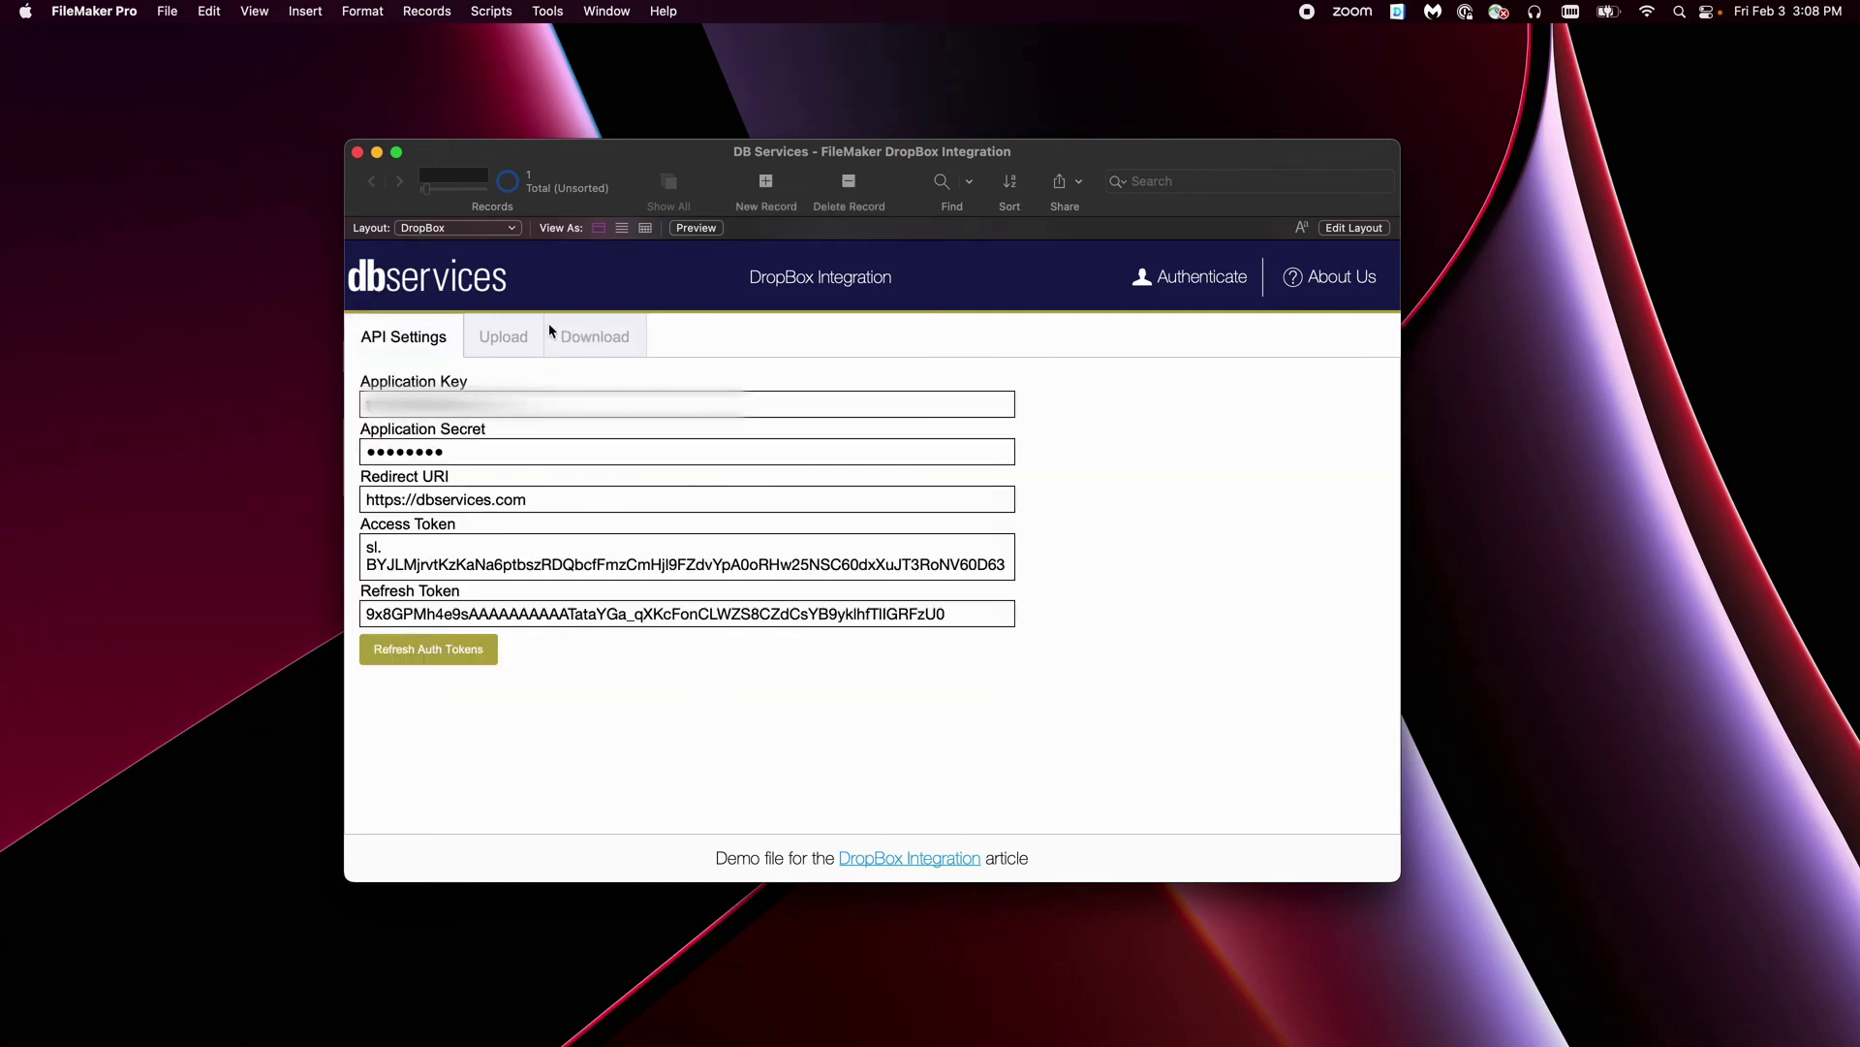